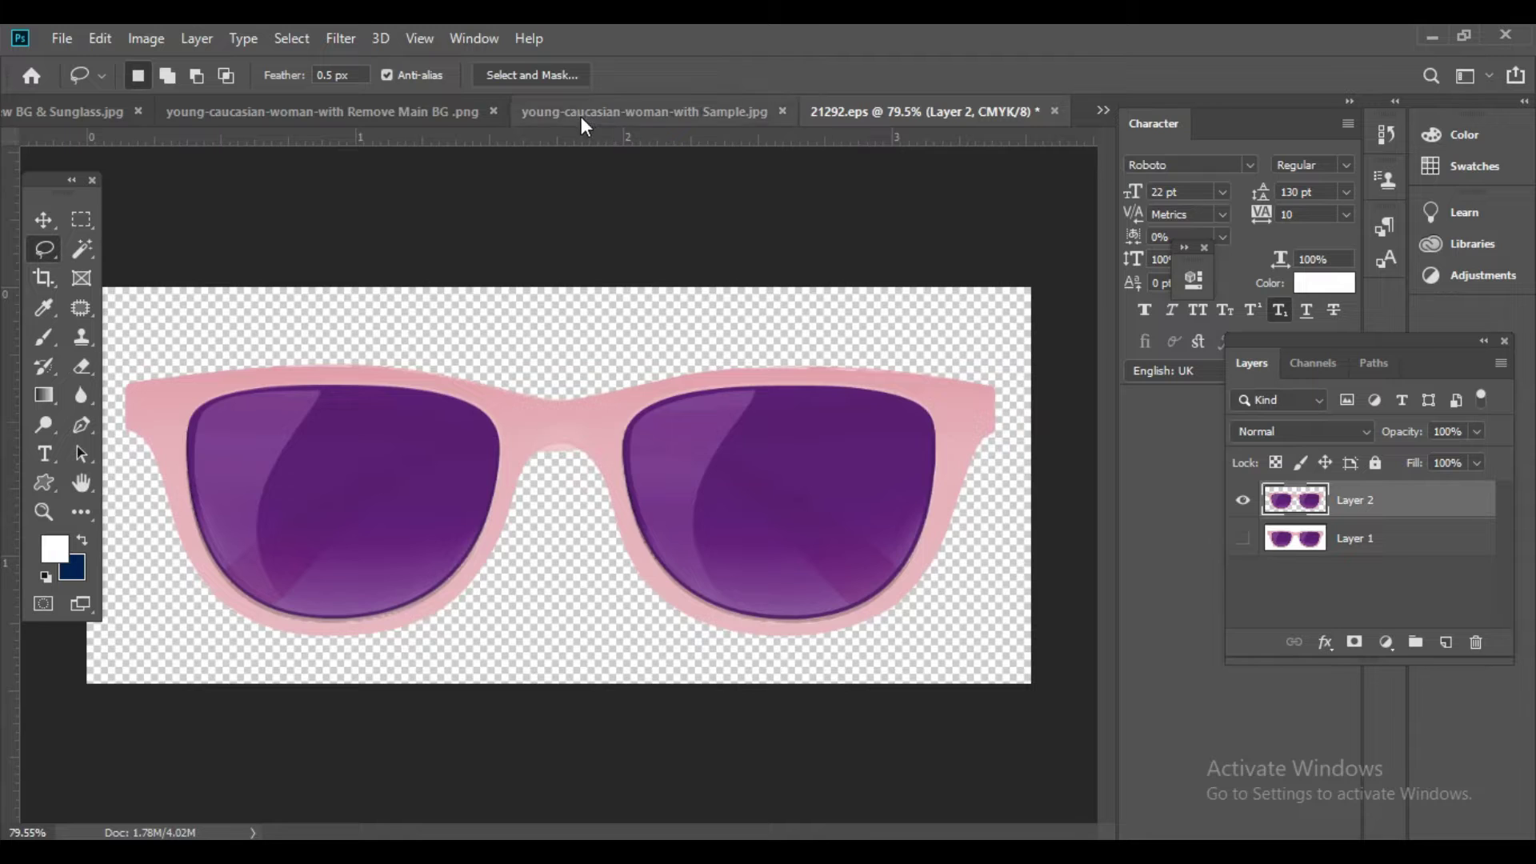
Flip between the before/after sample, finished and cutout document tabs.
{"action": "left_click", "coordinate": [575, 114]}
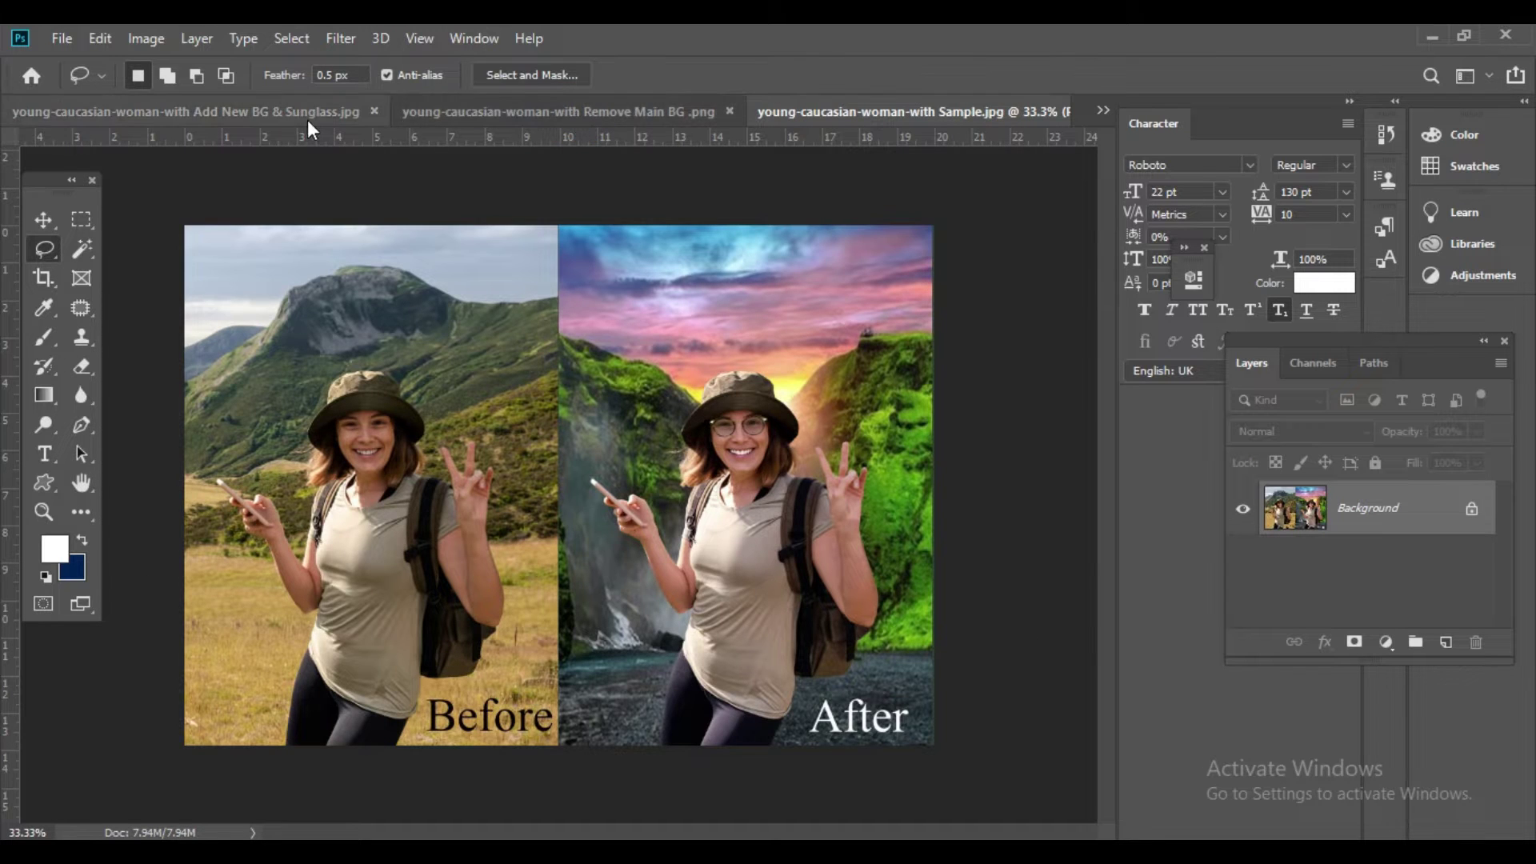
{"action": "left_click", "coordinate": [289, 112]}
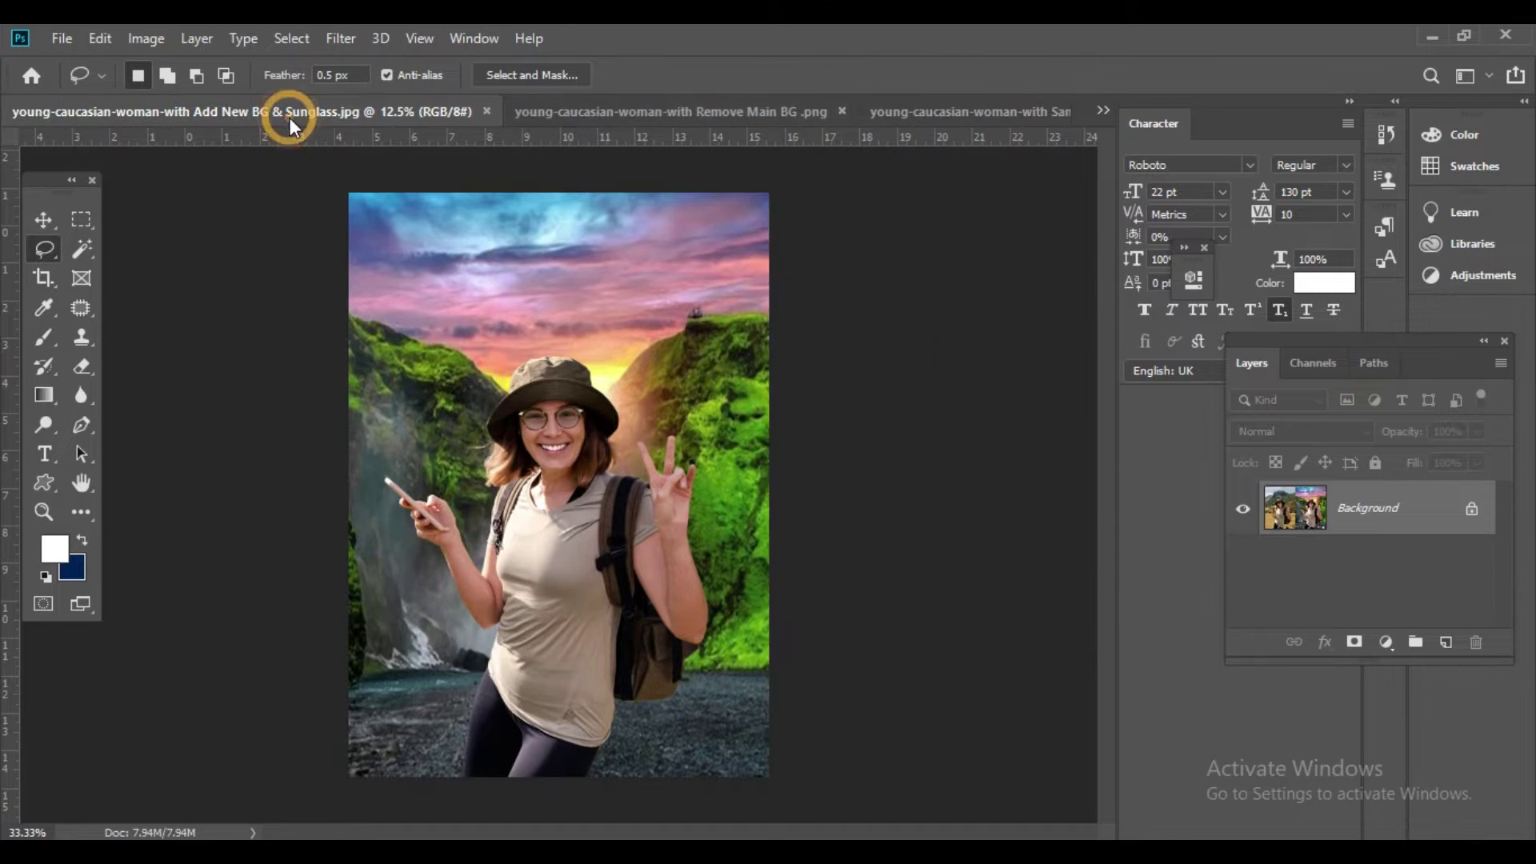
{"action": "left_click", "coordinate": [564, 116]}
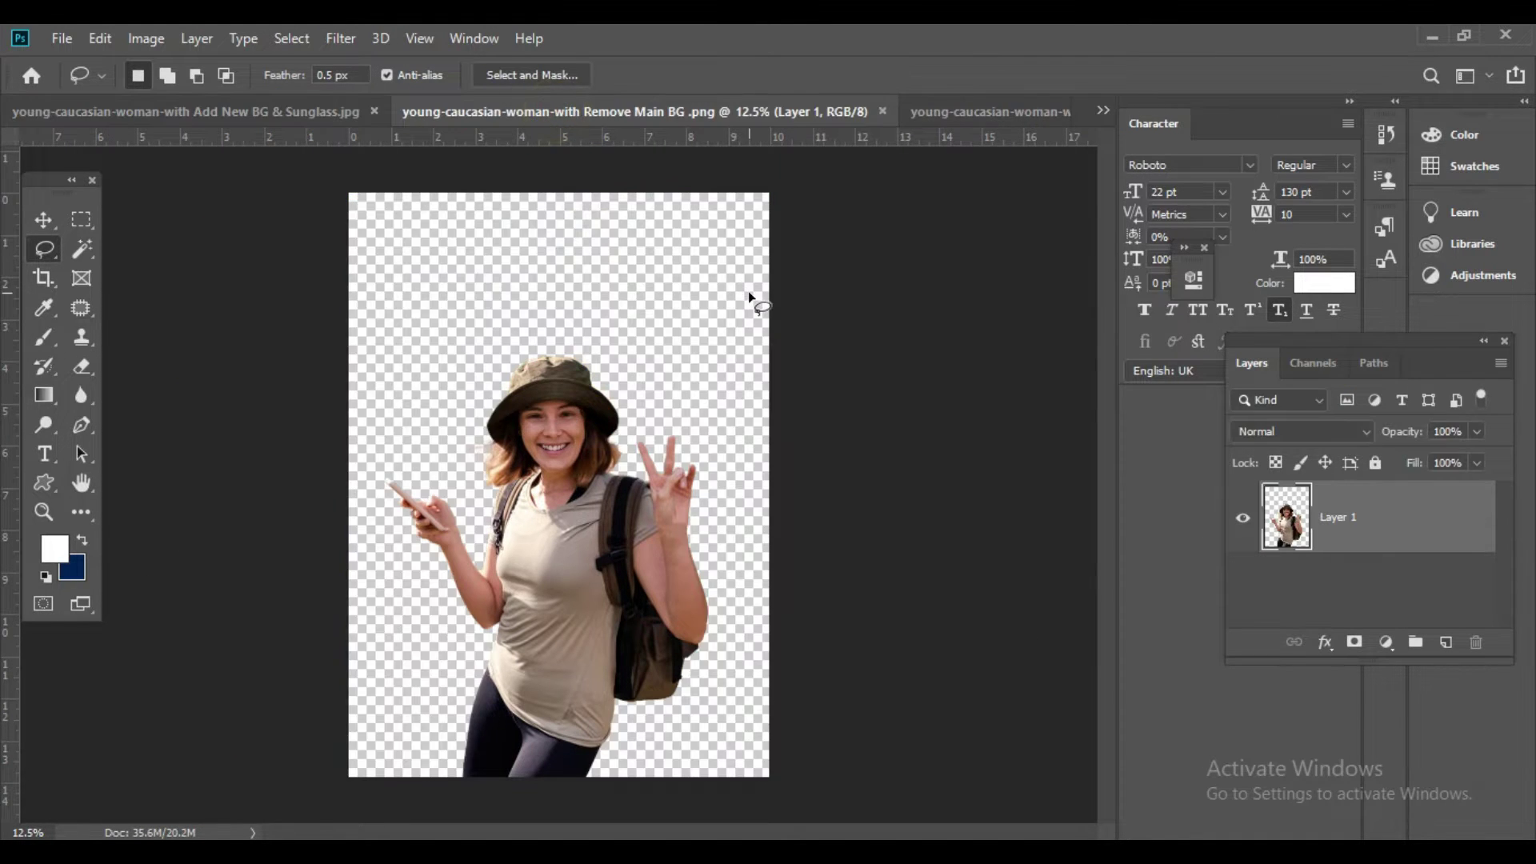
{"action": "left_click", "coordinate": [276, 112]}
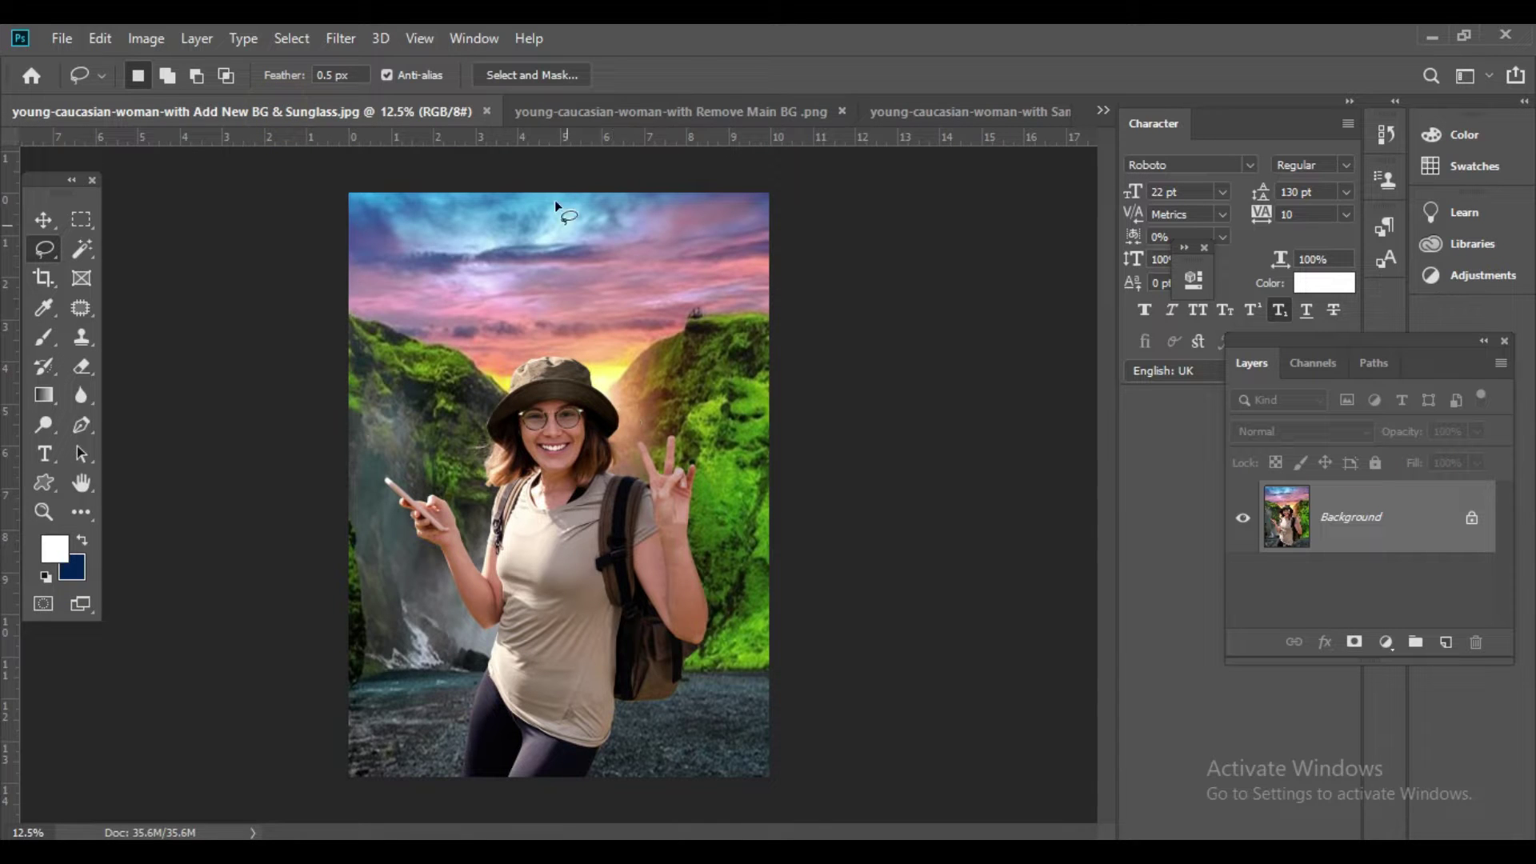
{"action": "left_click", "coordinate": [577, 117]}
{"action": "left_click", "coordinate": [922, 116]}
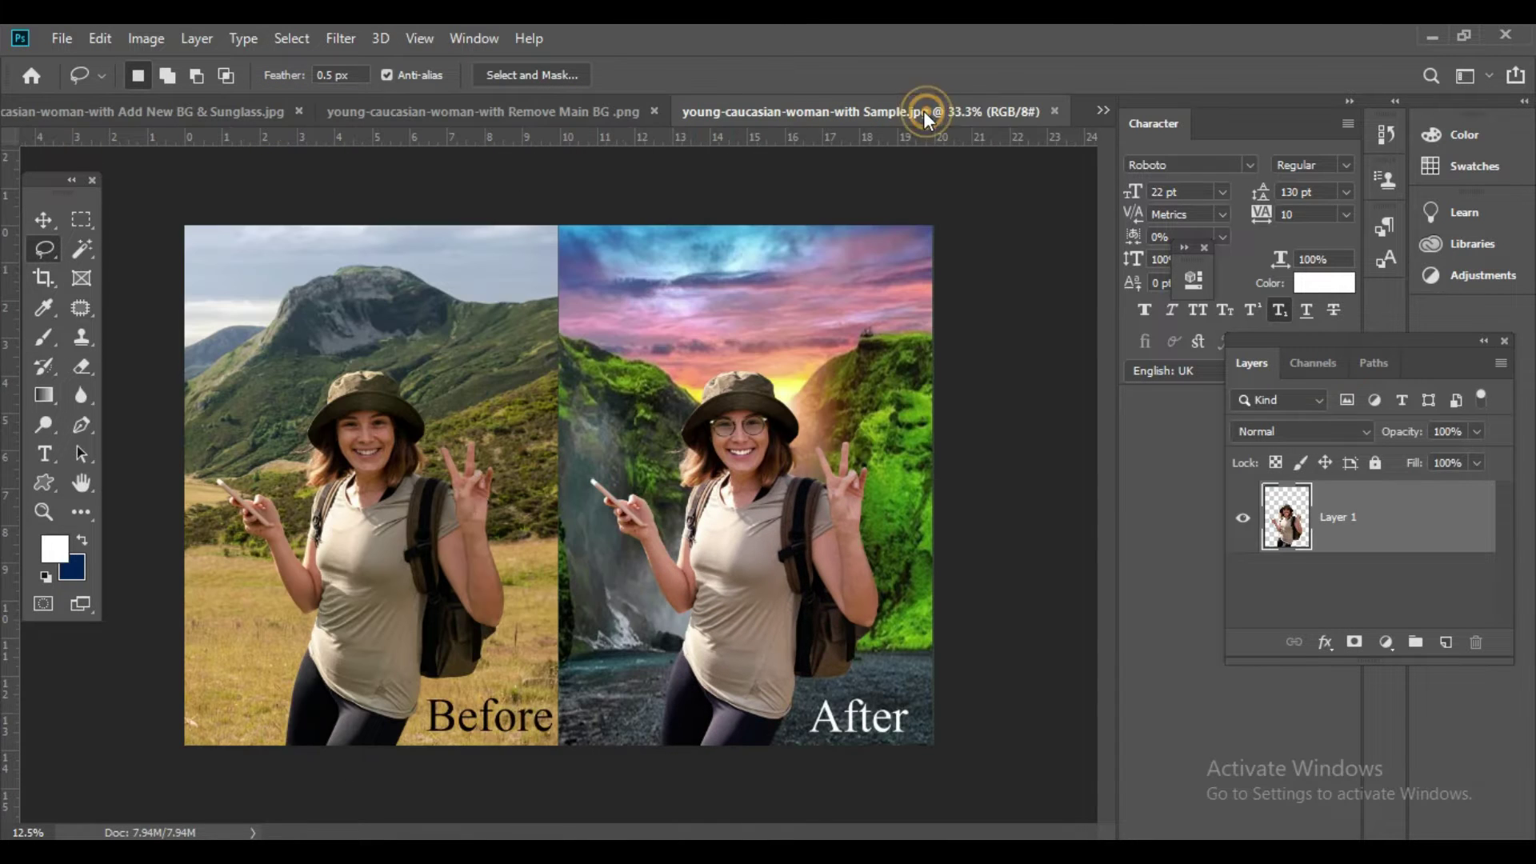
Zoom around the Sample.jpg before/after image, including the woman's torso, and fit it on screen.
{"action": "scroll", "coordinate": [490, 480], "scroll_direction": "up", "scroll_amount": 1}
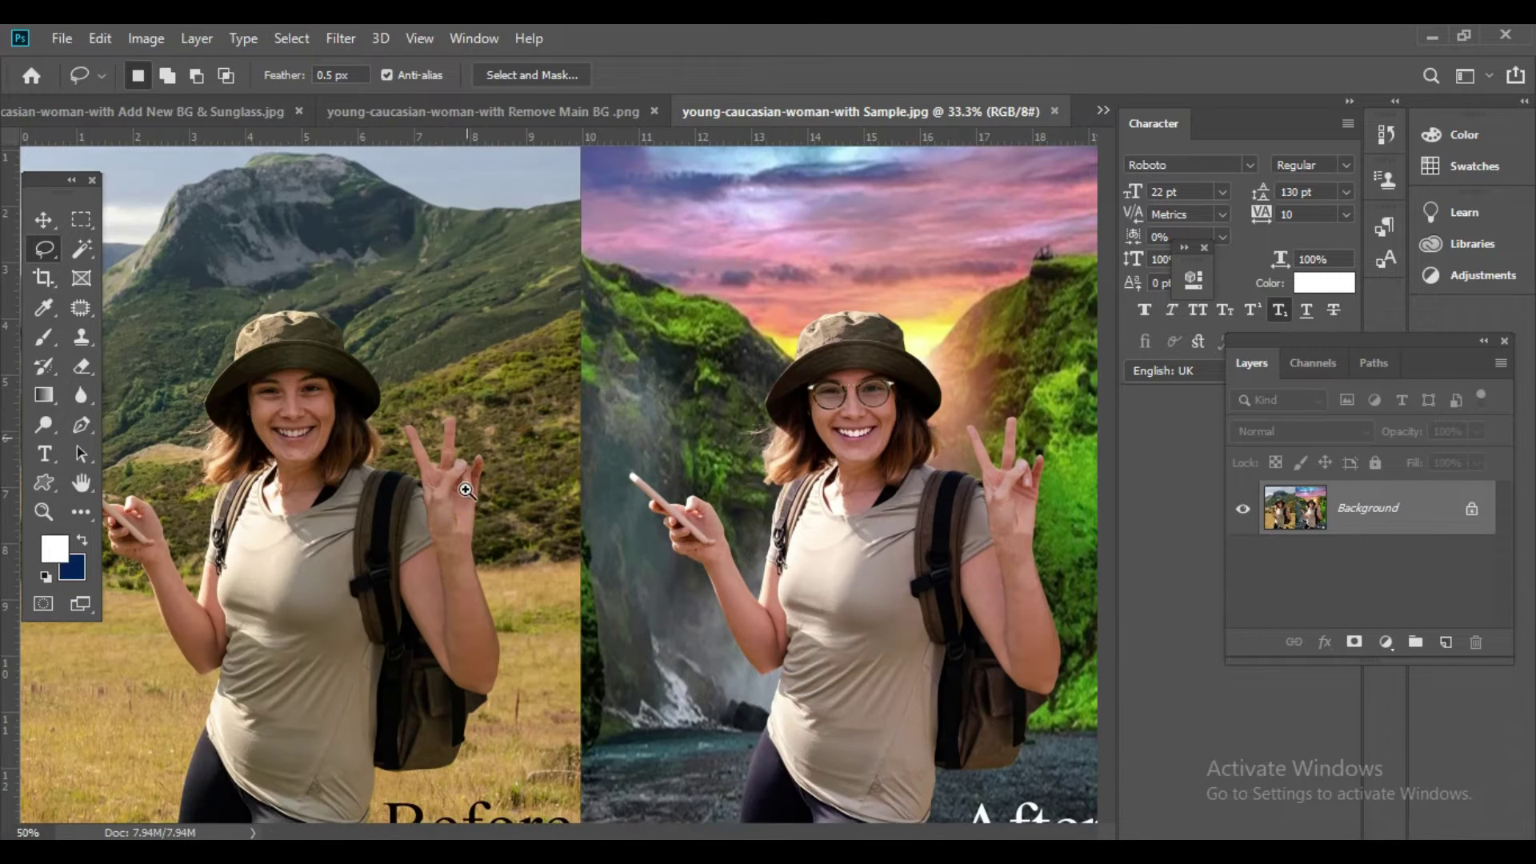
{"action": "scroll", "coordinate": [834, 452], "scroll_direction": "down", "scroll_amount": 1}
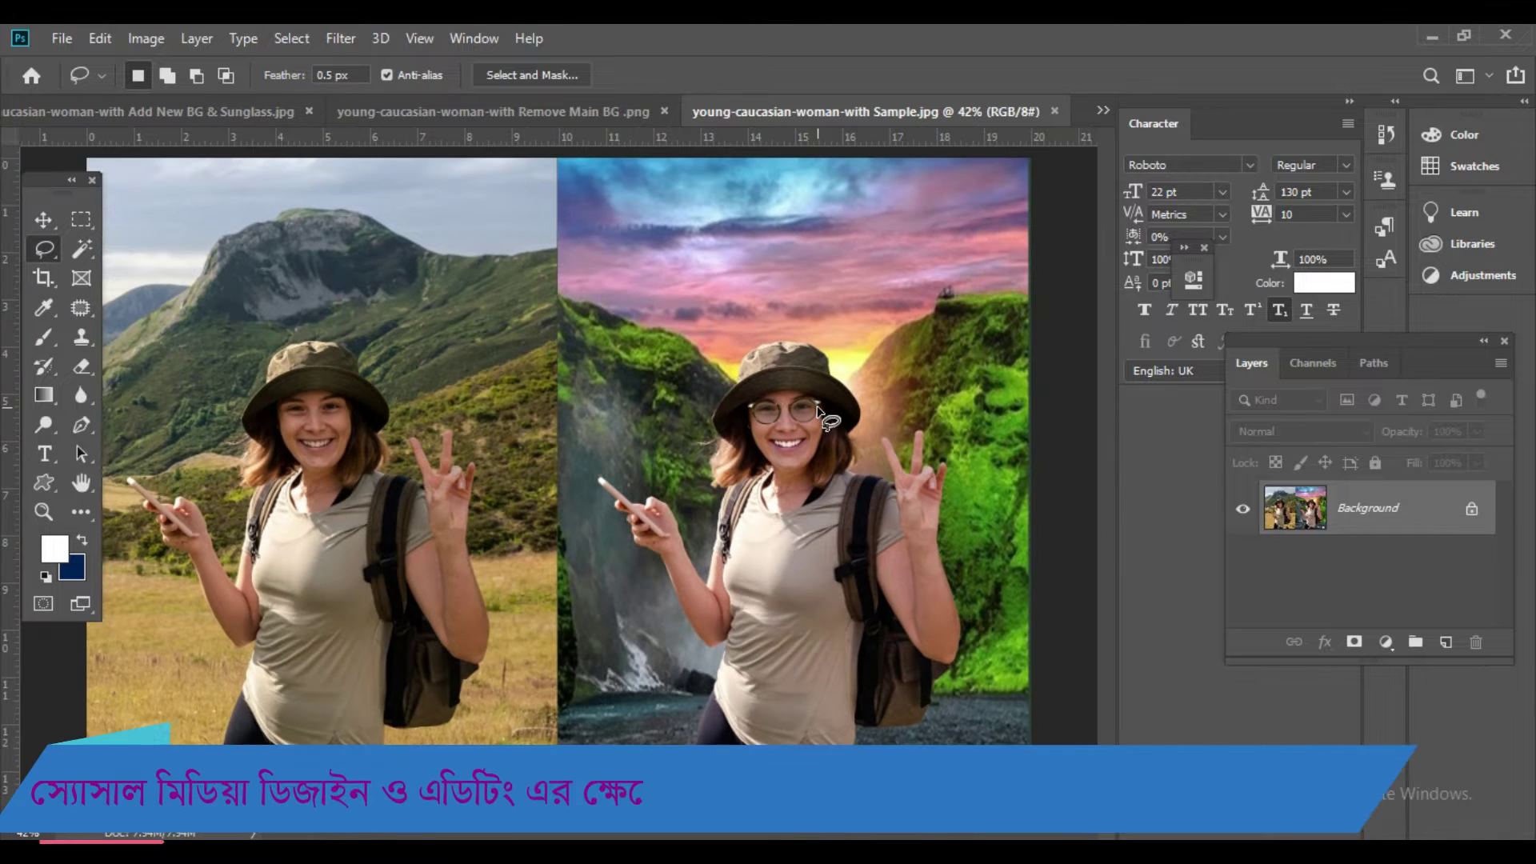
{"action": "scroll", "coordinate": [793, 436], "scroll_direction": "up", "scroll_amount": 1}
{"action": "scroll", "coordinate": [793, 436], "scroll_direction": "up", "scroll_amount": 1}
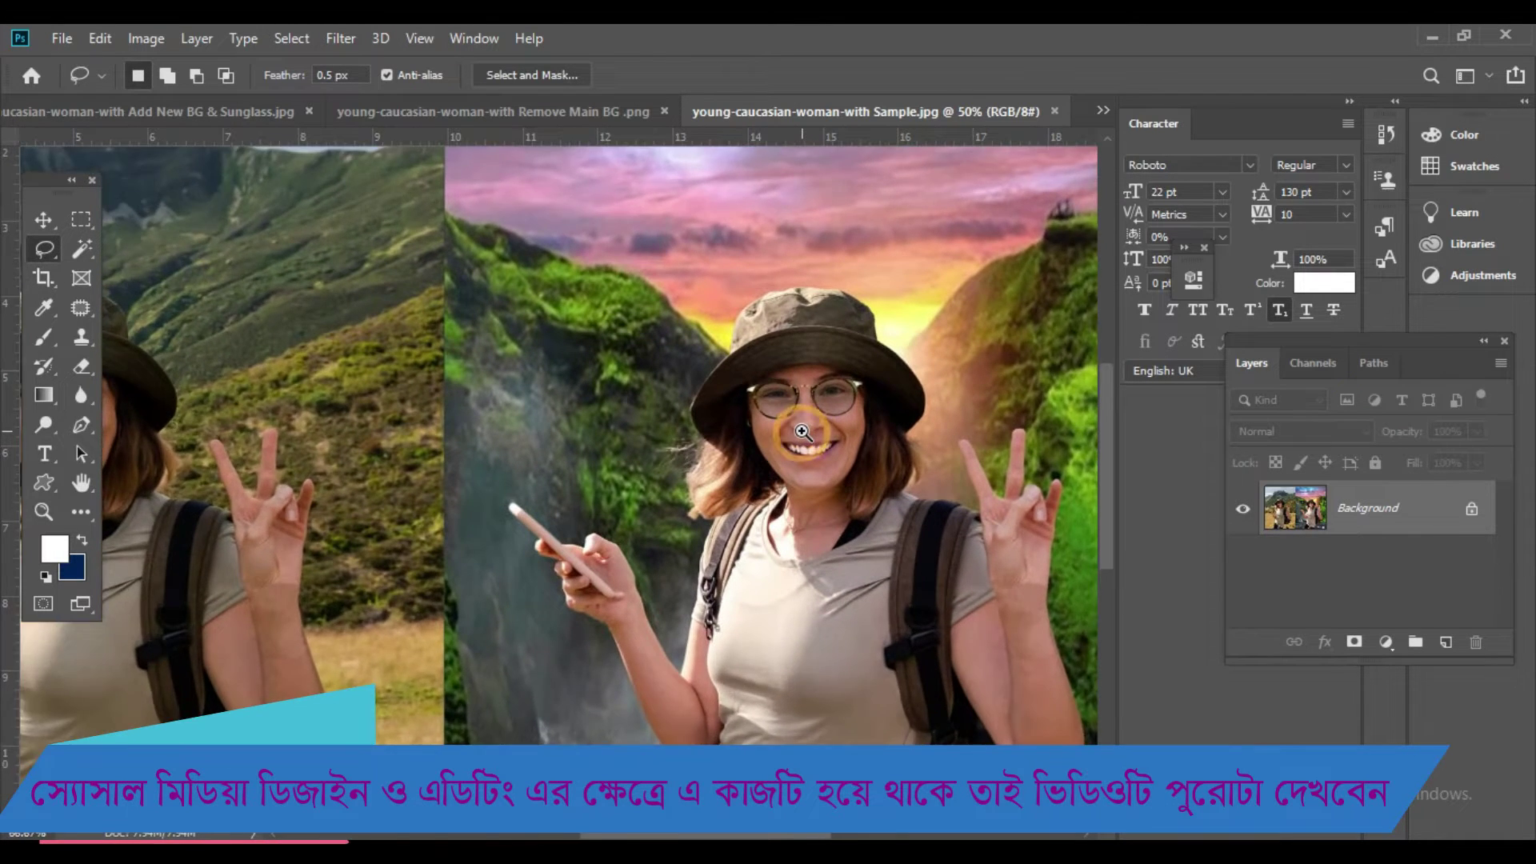
{"action": "scroll", "coordinate": [862, 434], "scroll_direction": "up", "scroll_amount": 1}
{"action": "key", "text": "ctrl+0"}
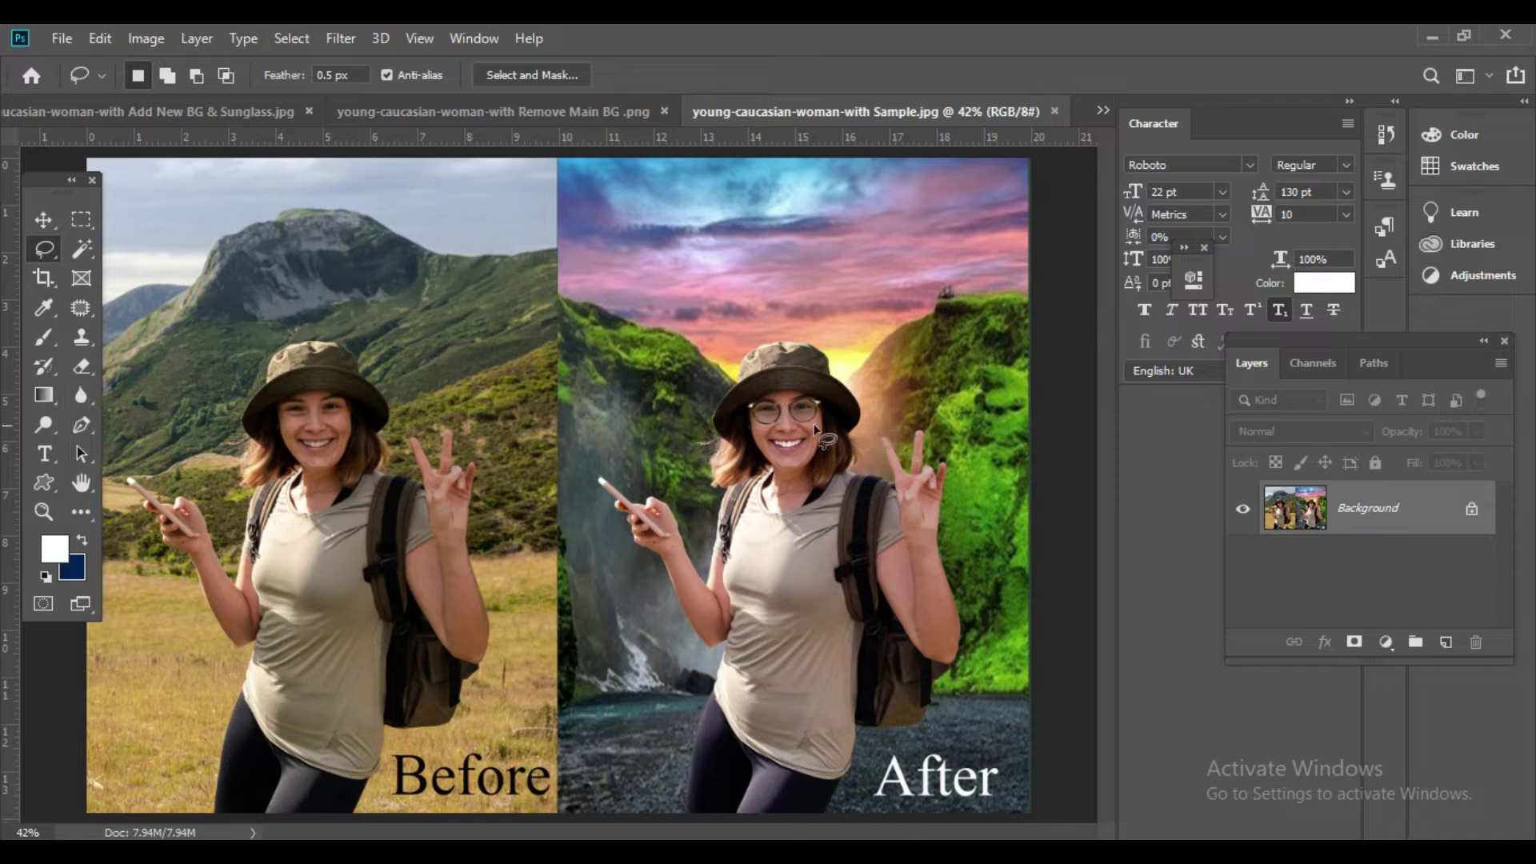
{"action": "left_click", "coordinate": [804, 512]}
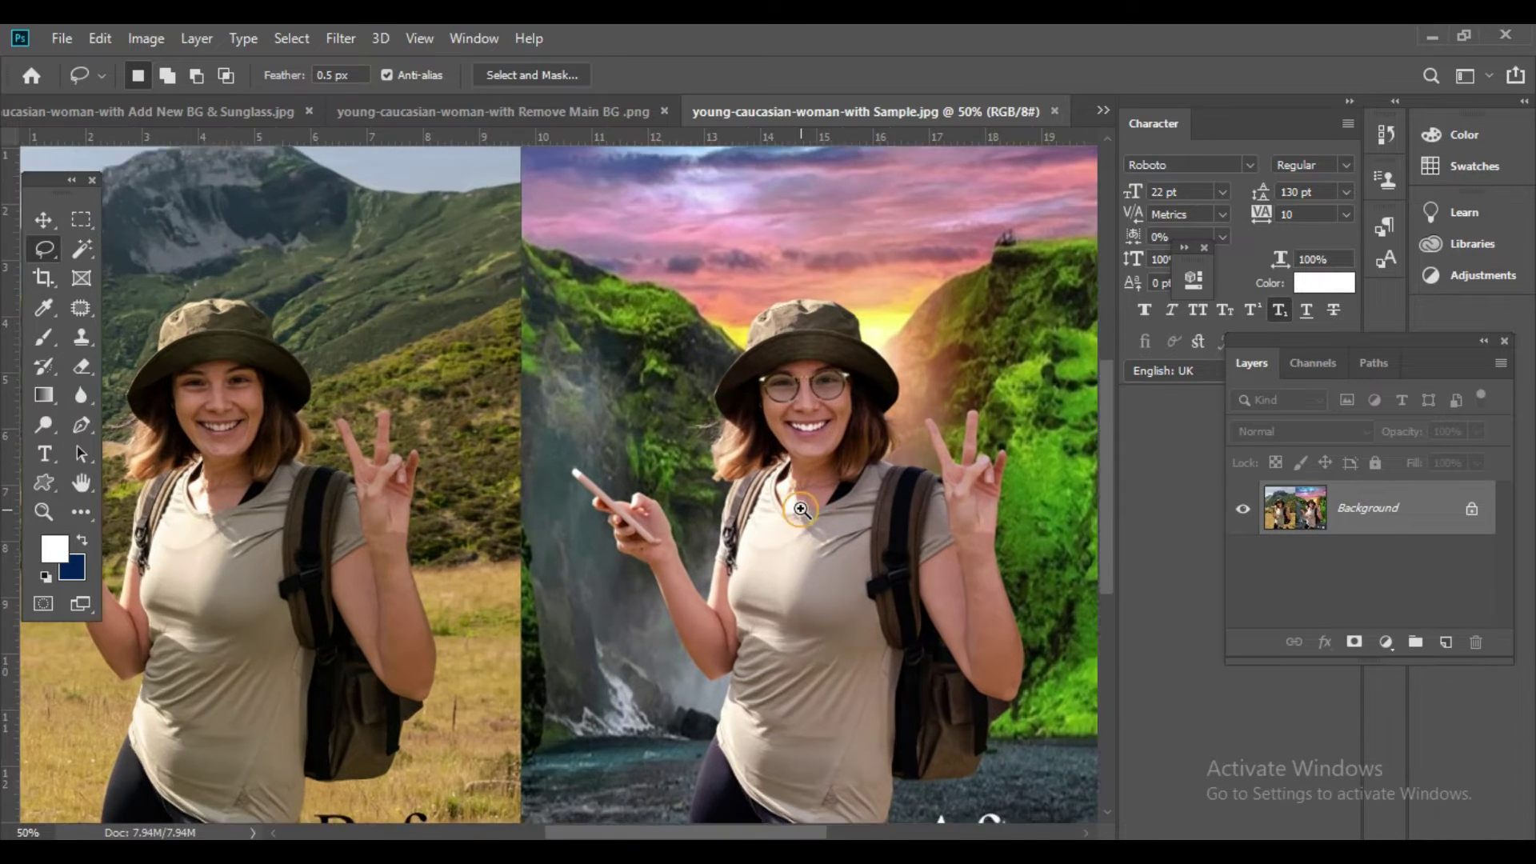
{"action": "left_click", "coordinate": [840, 539]}
{"action": "key", "text": "ctrl+0"}
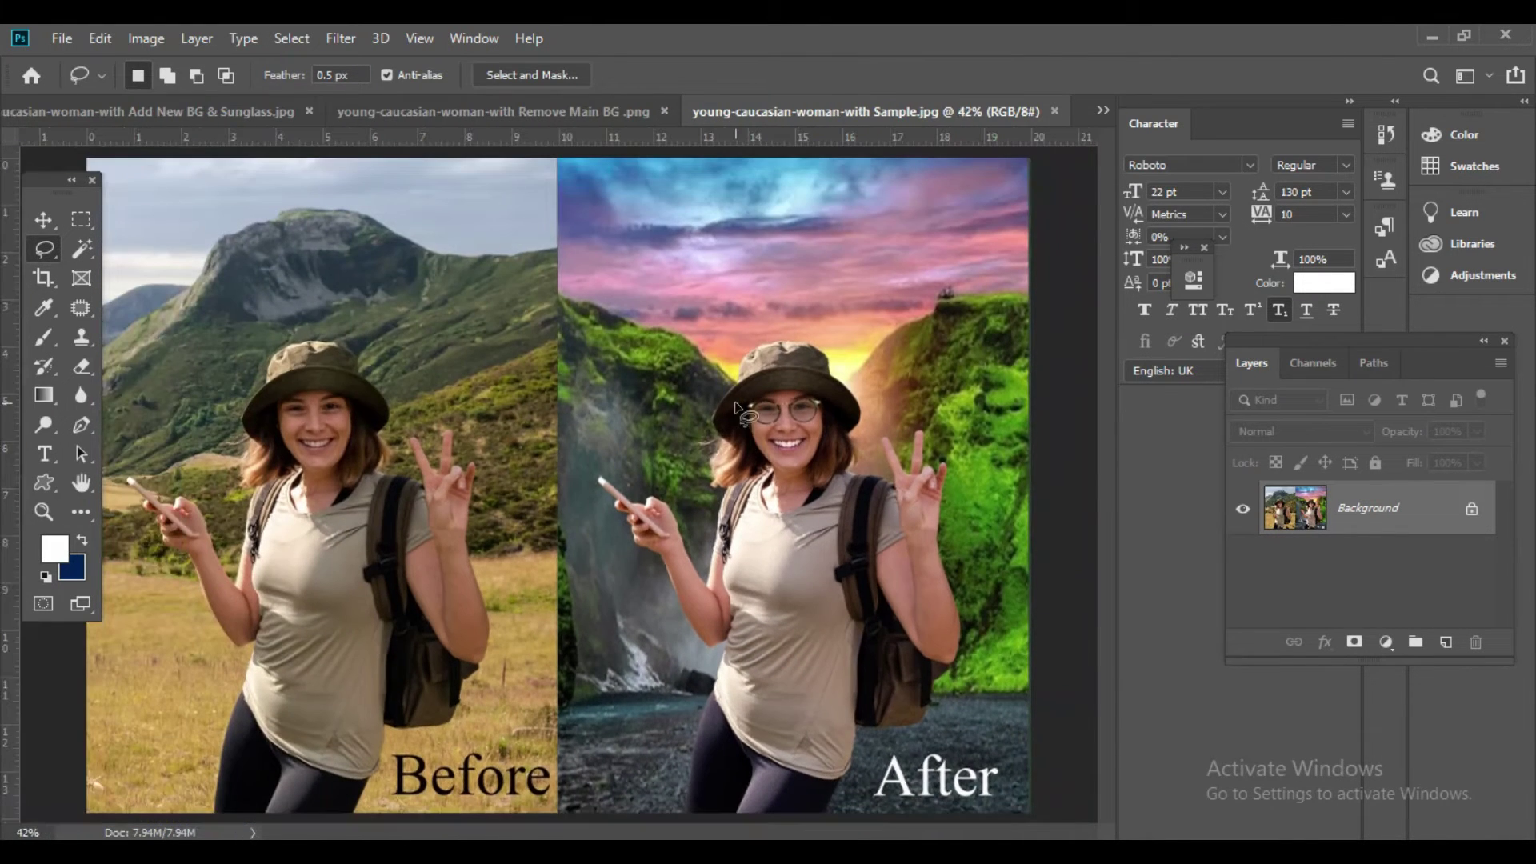
Cycle through the other versions, return to the sample, and pick the Rectangular Marquee tool.
{"action": "left_click", "coordinate": [391, 110]}
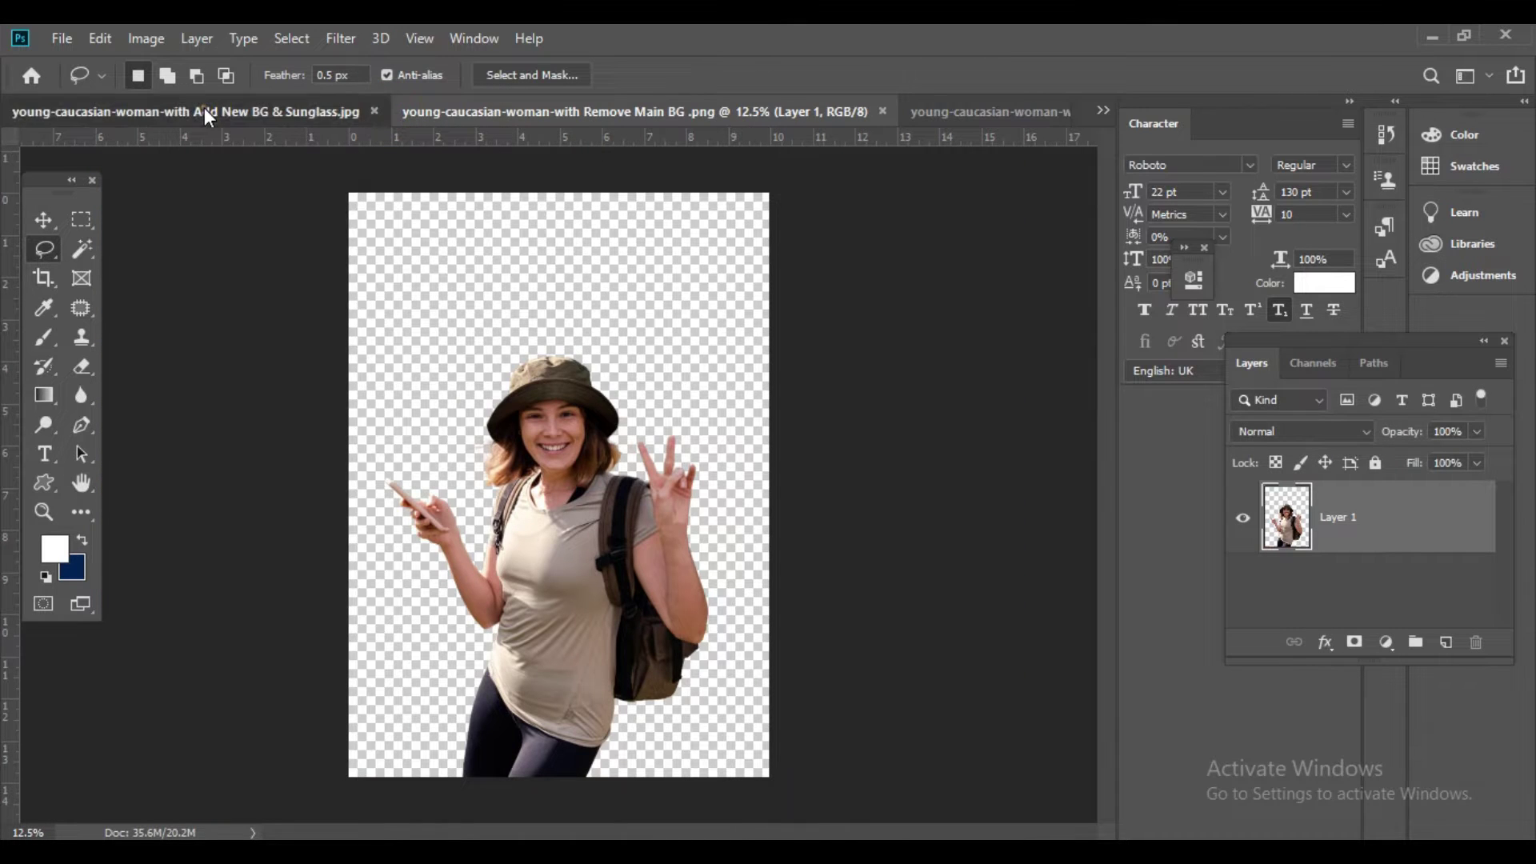
{"action": "left_click", "coordinate": [206, 110]}
{"action": "left_click", "coordinate": [570, 116]}
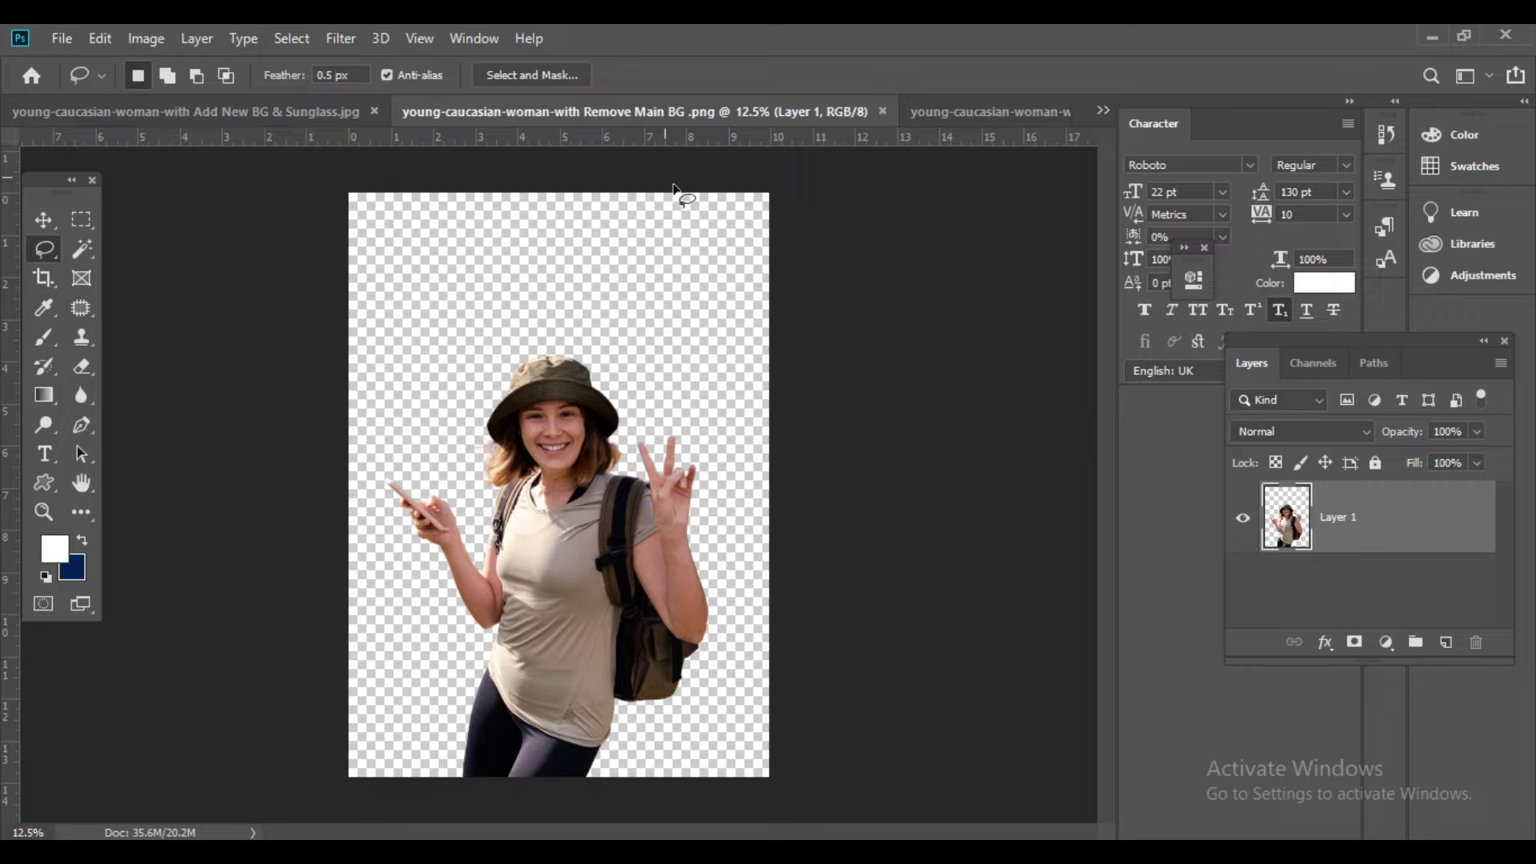
{"action": "left_click", "coordinate": [286, 112]}
{"action": "key", "text": "ctrl+shift+Tab"}
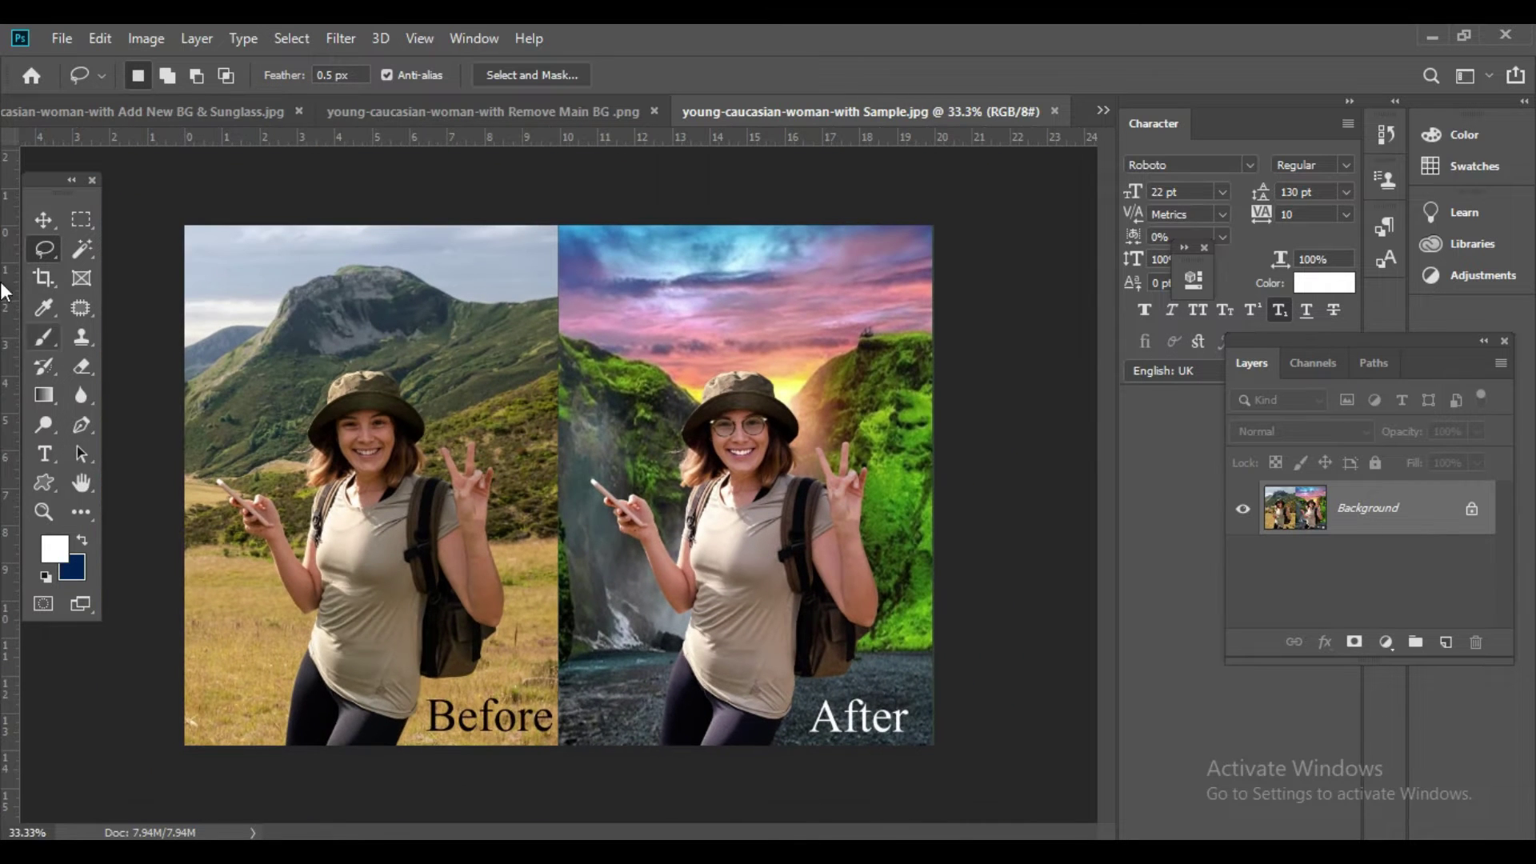
{"action": "left_click", "coordinate": [76, 223]}
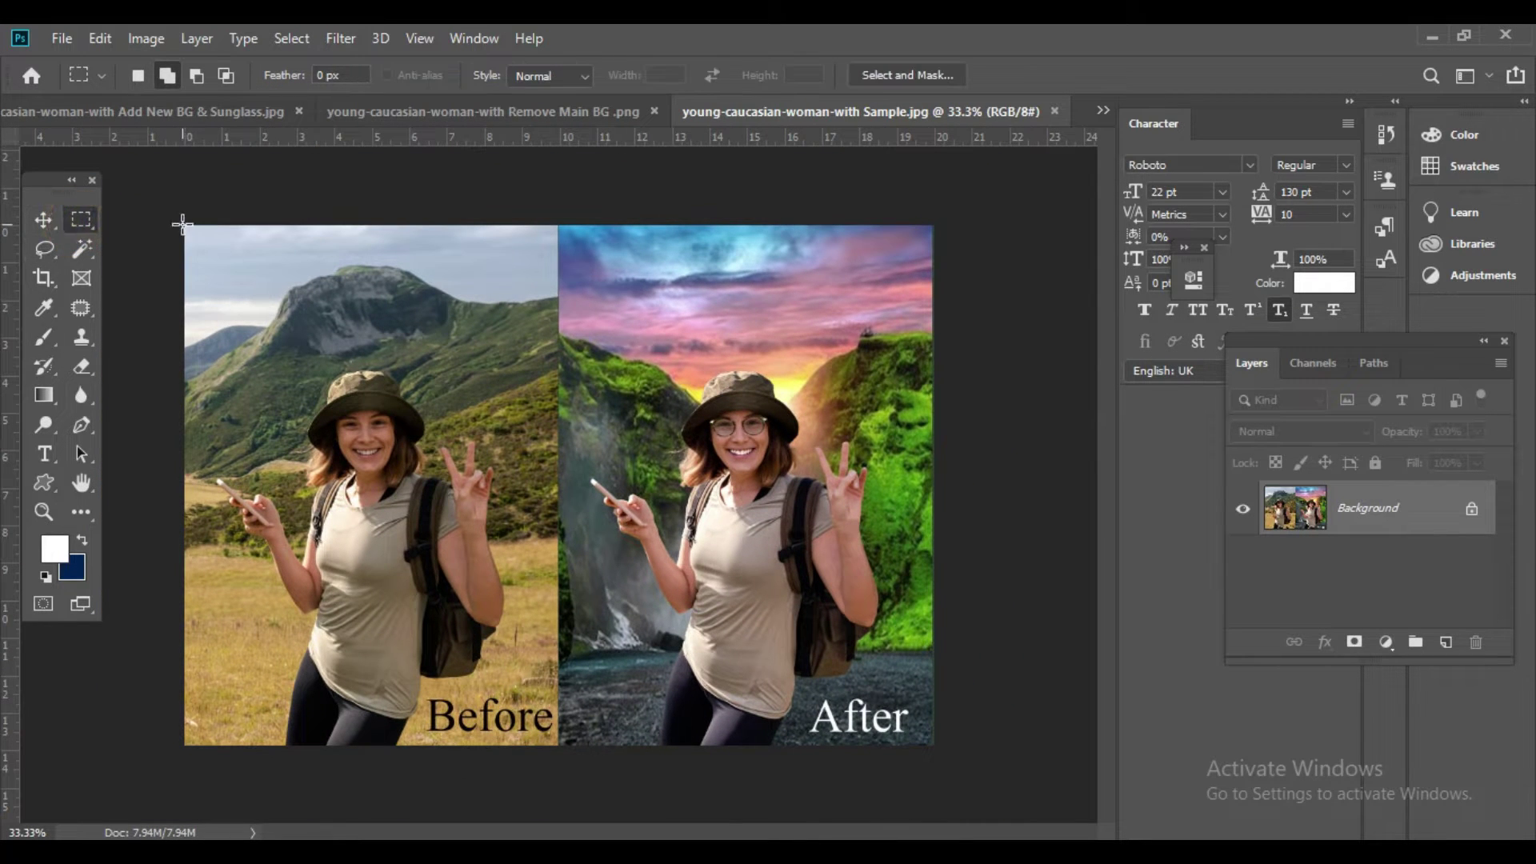
Crop the sample image down to its left Before half.
{"action": "left_click_drag", "start_coordinate": [185, 222], "coordinate": [558, 744]}
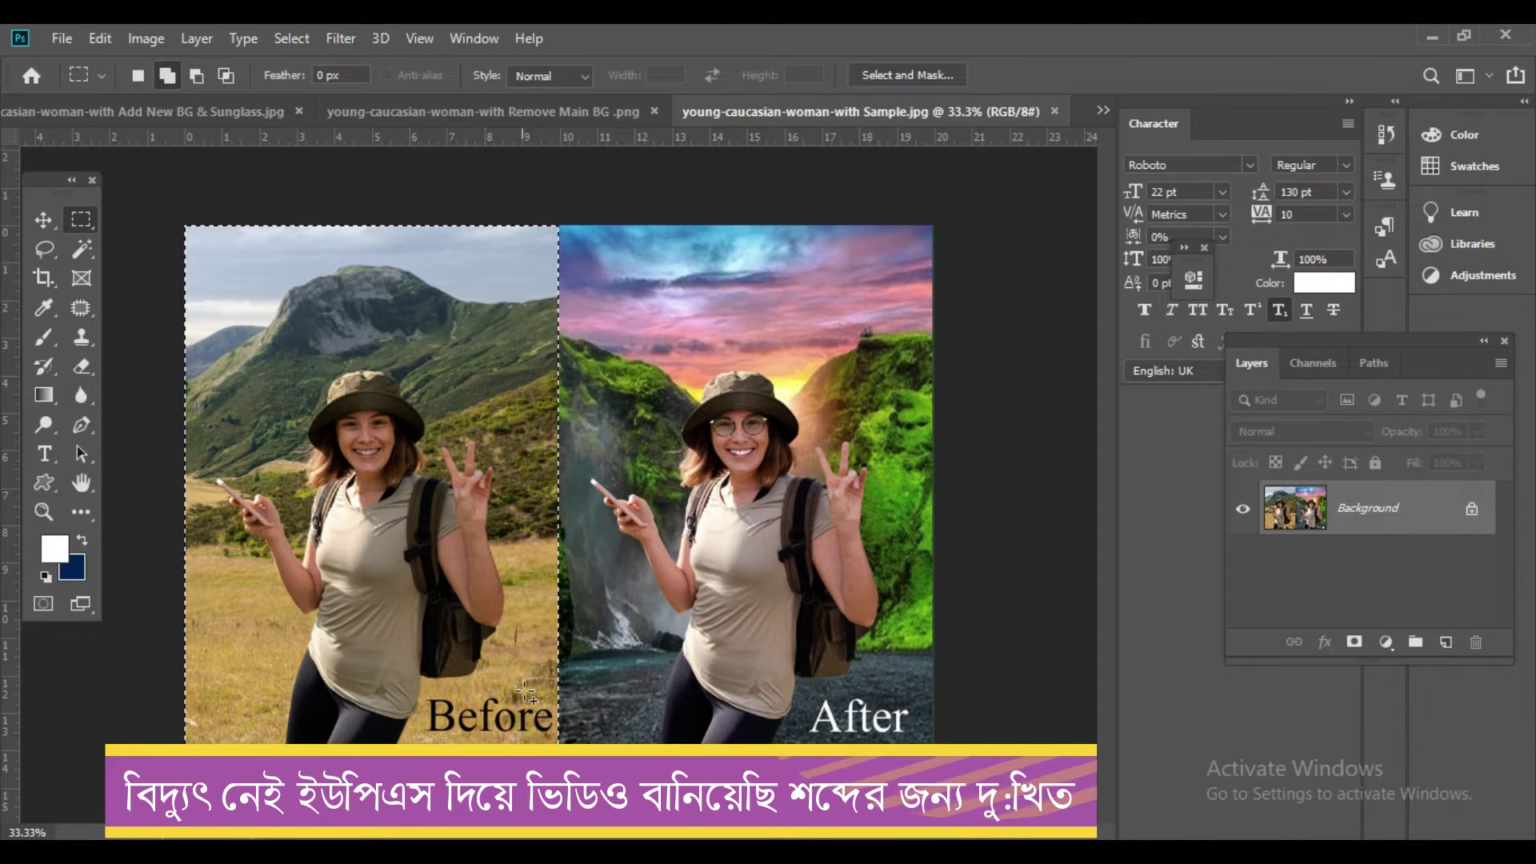
{"action": "left_click", "coordinate": [146, 38]}
{"action": "left_click", "coordinate": [185, 272]}
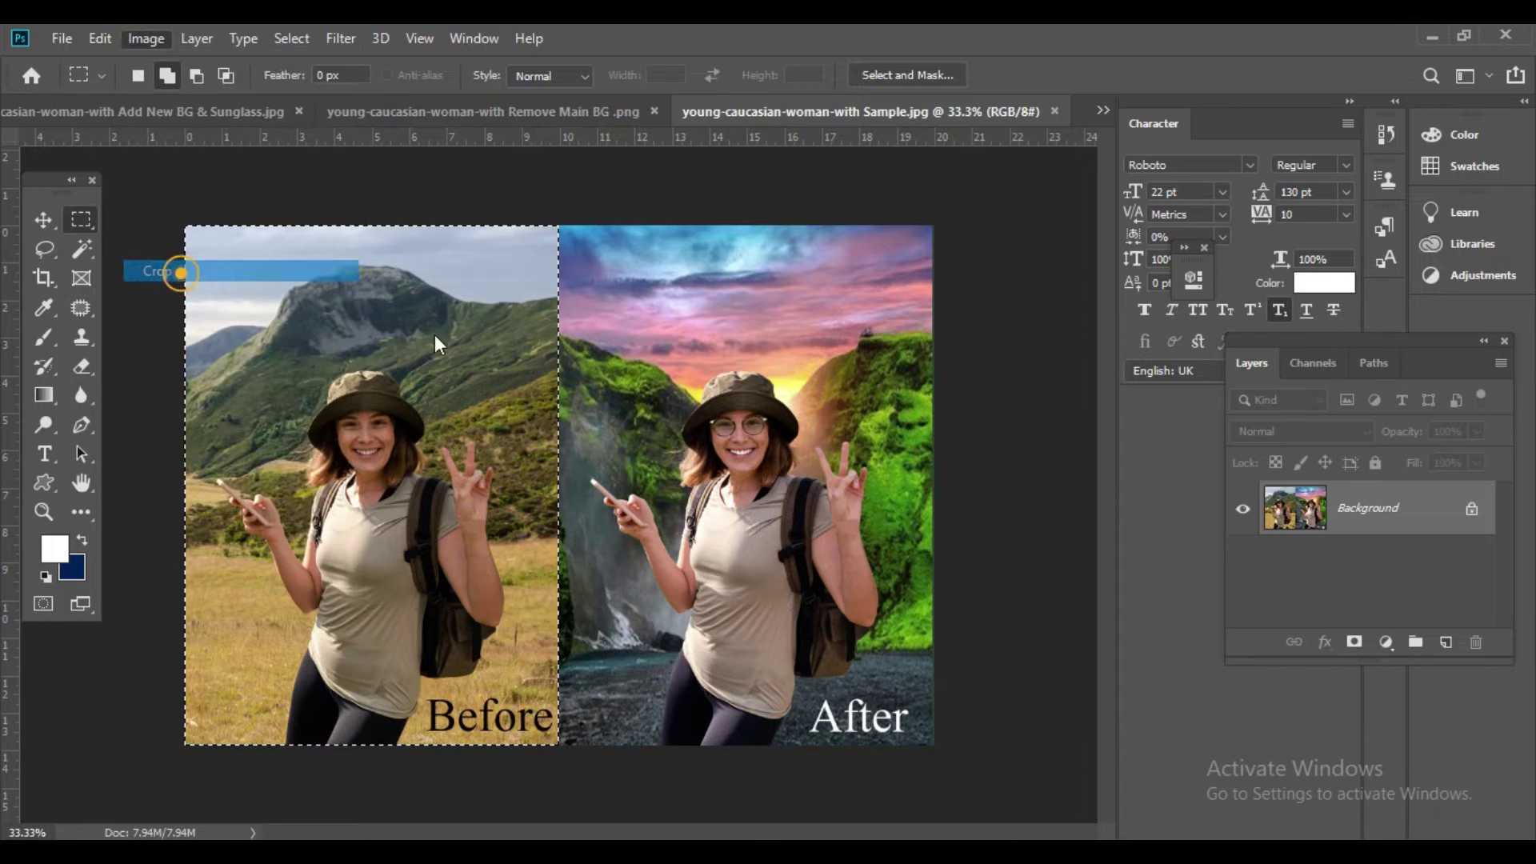
Cover the Before label with grass patches copied under a 0.5 px feather, then deselect.
{"action": "left_click", "coordinate": [622, 591]}
{"action": "scroll", "coordinate": [623, 592], "scroll_direction": "down", "scroll_amount": 5}
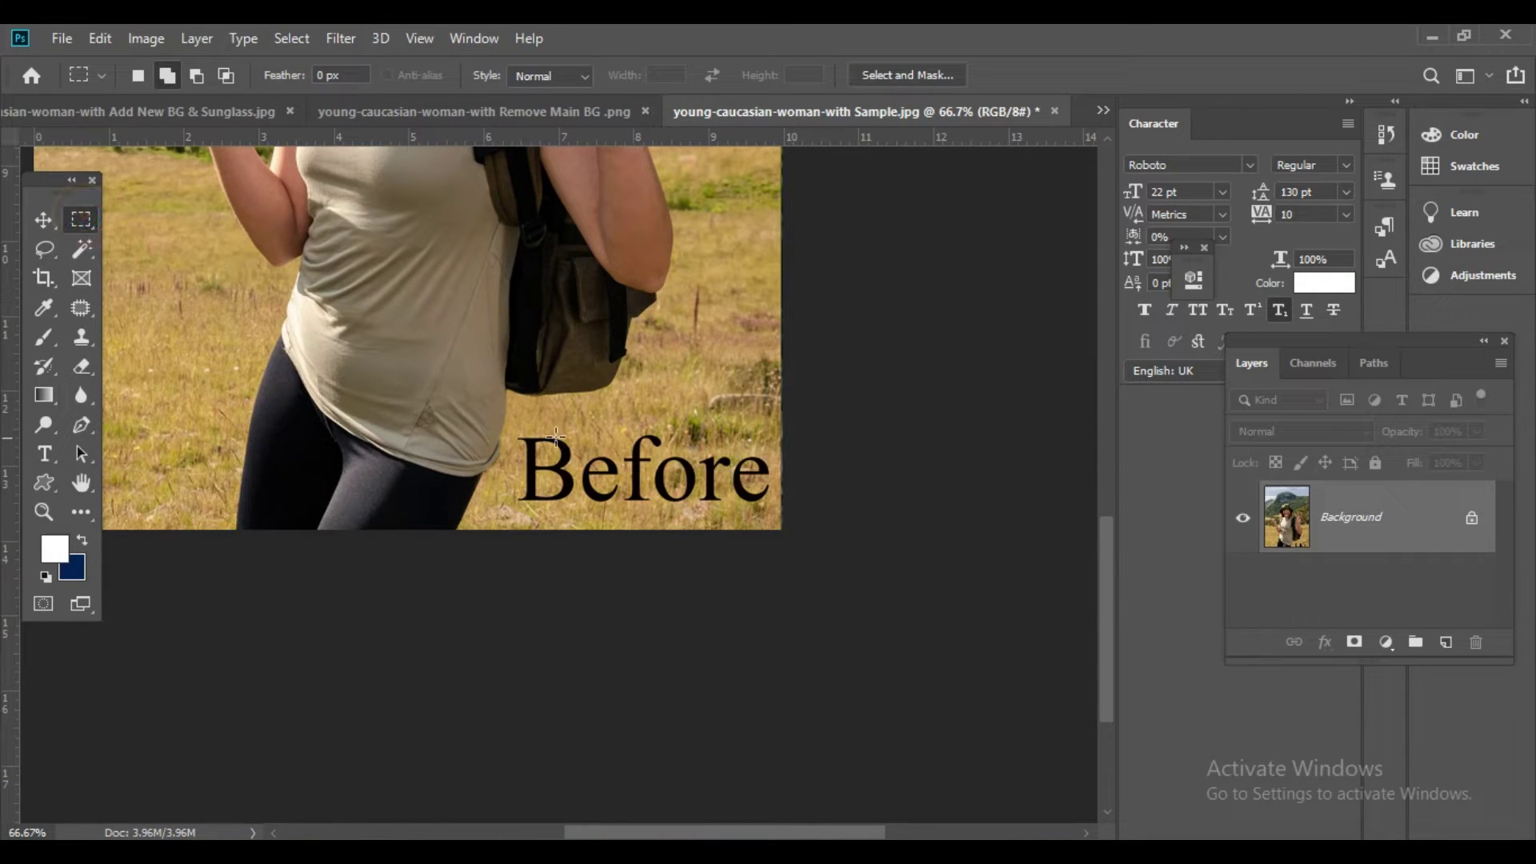
{"action": "left_click", "coordinate": [249, 374]}
{"action": "key", "text": "shift+F6"}
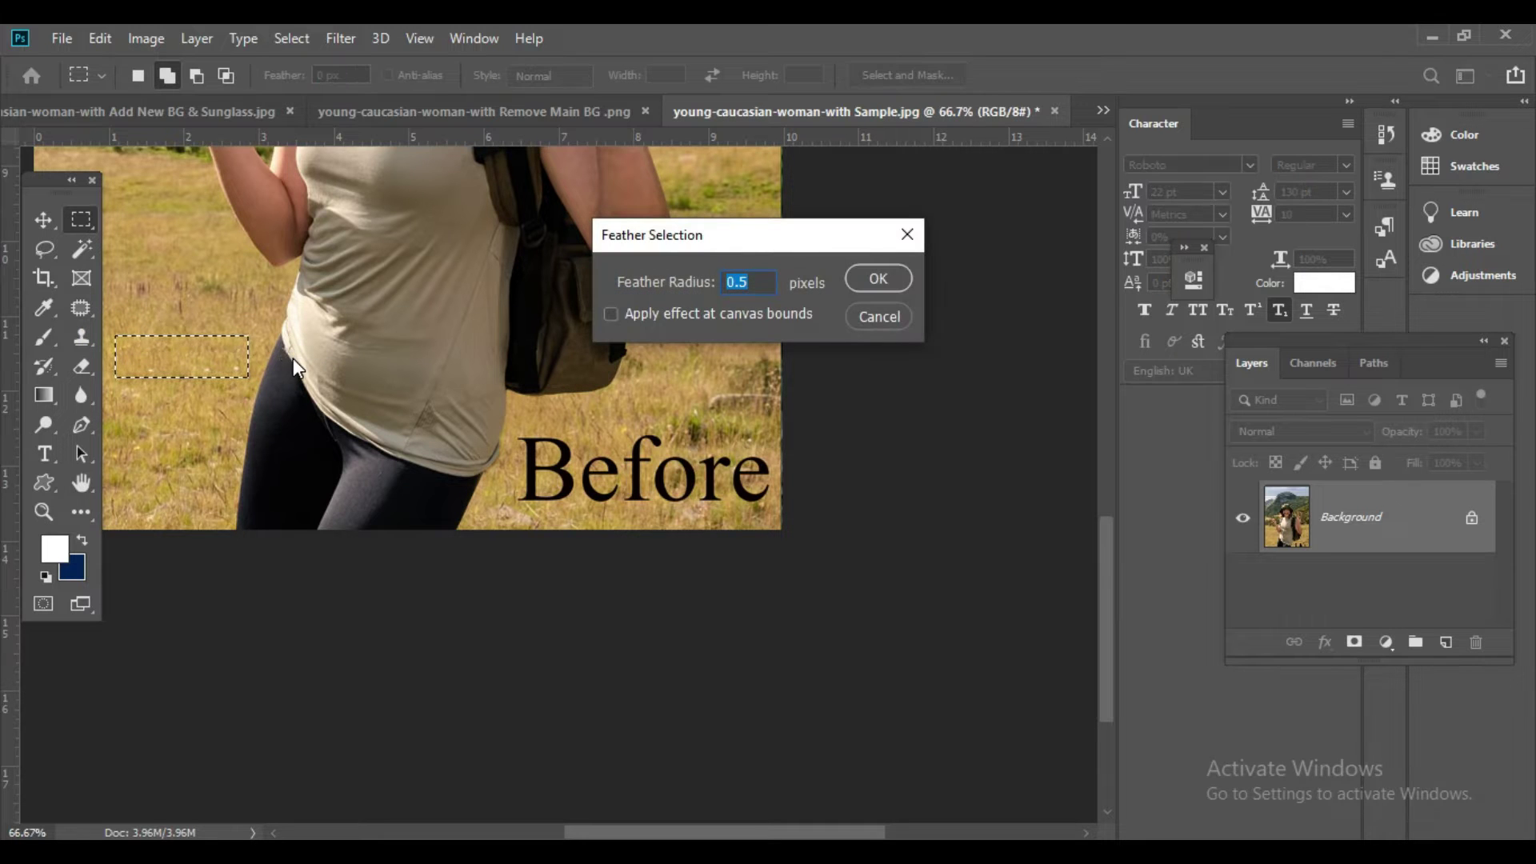
{"action": "key", "text": "Return"}
{"action": "key", "text": "v"}
{"action": "mouse_move", "coordinate": [178, 365]}
{"action": "left_mouse_down"}
{"action": "mouse_move", "coordinate": [676, 486]}
{"action": "mouse_move", "coordinate": [606, 457]}
{"action": "left_mouse_up"}
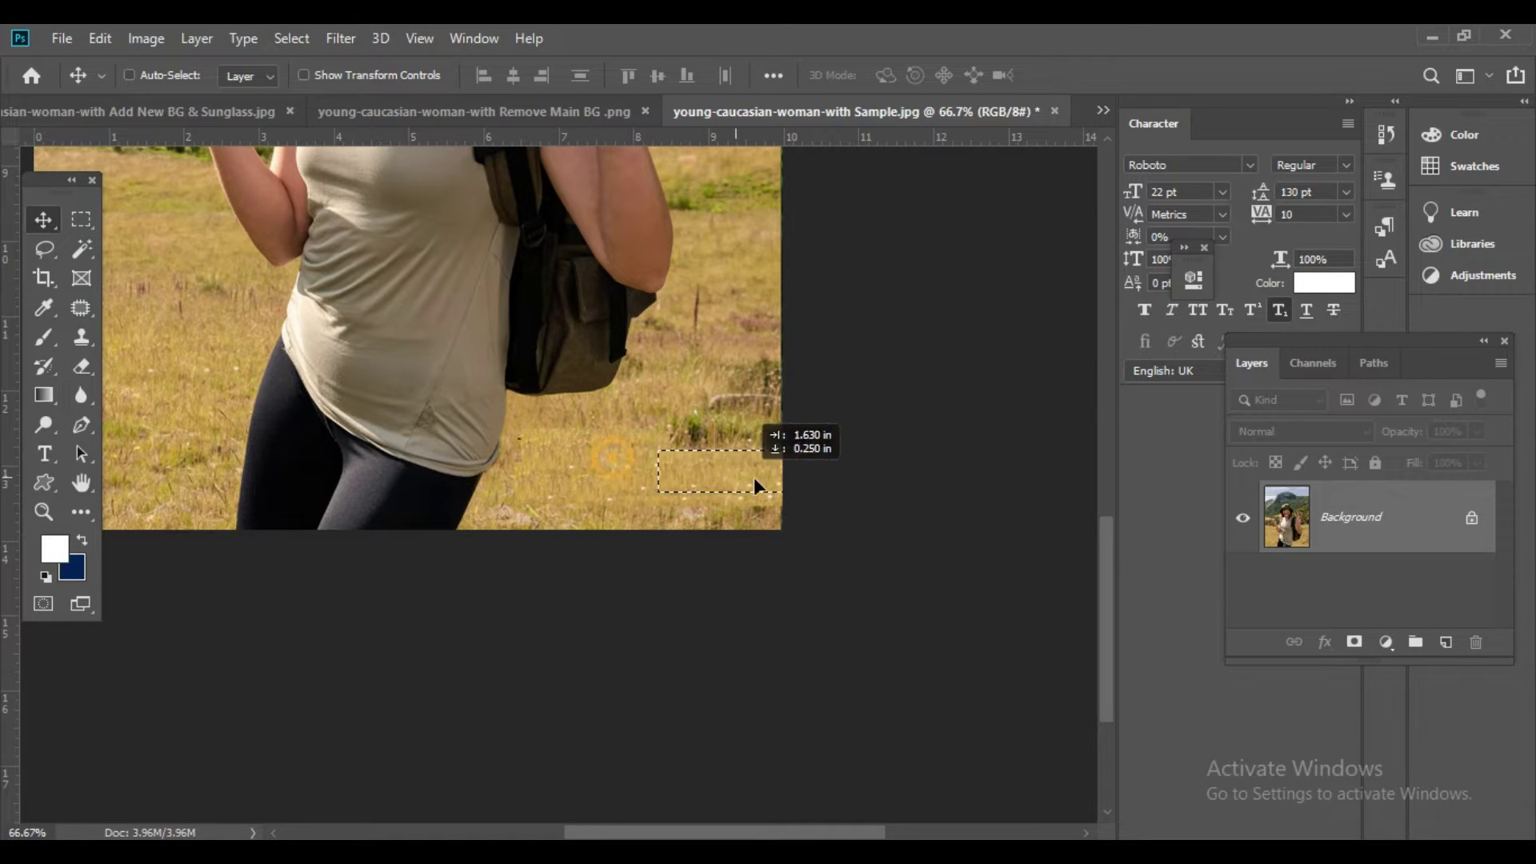
{"action": "left_click_drag", "start_coordinate": [606, 458], "coordinate": [733, 502]}
{"action": "key", "text": "ctrl+d"}
{"action": "key", "text": "ctrl+0"}
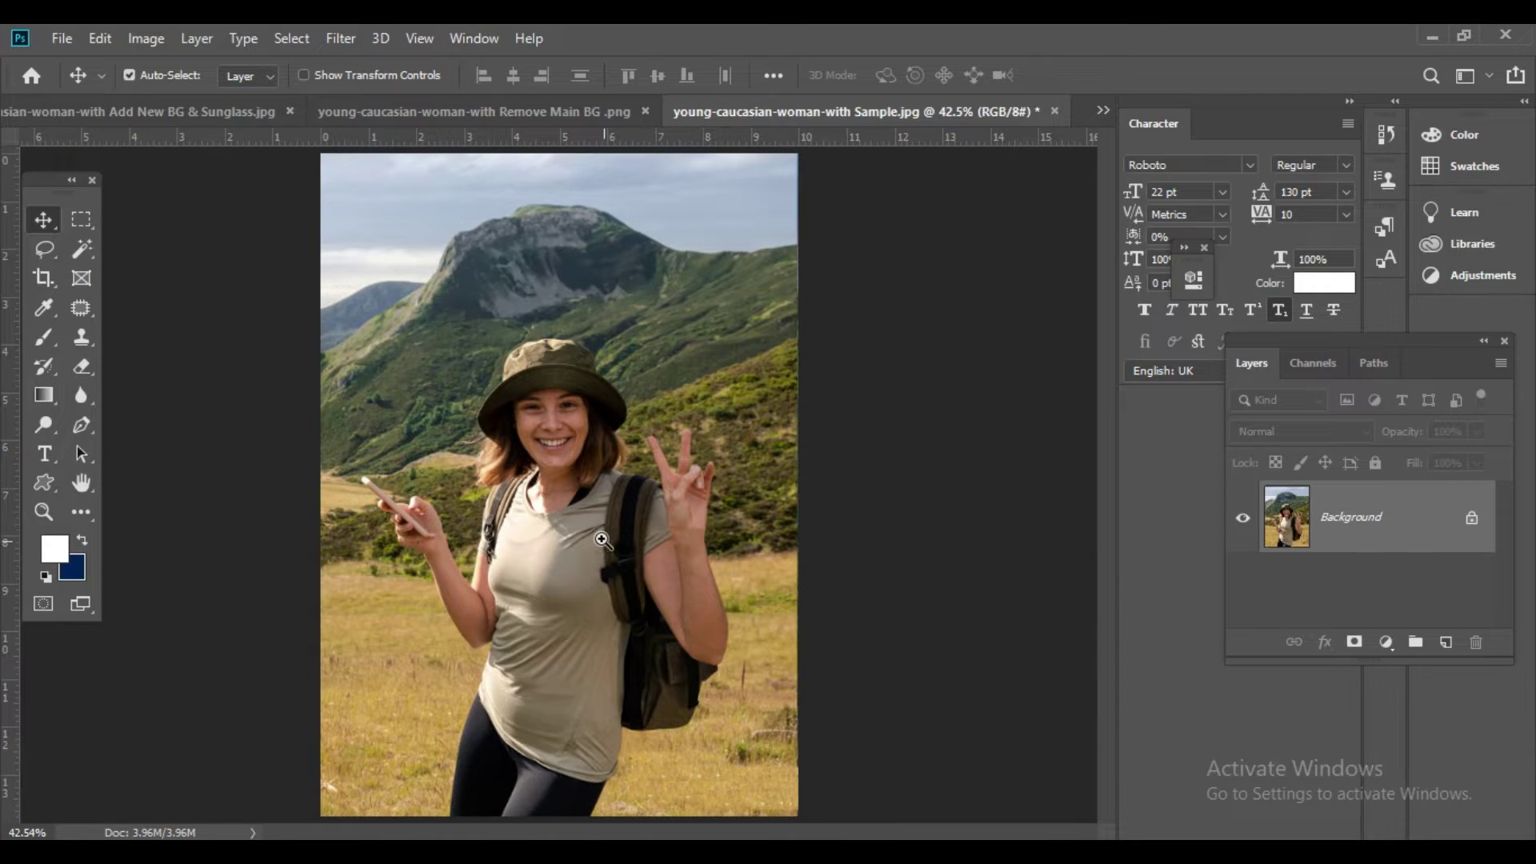
Inspect the woman's face at 200% and 100%, then fit the photo on screen.
{"action": "left_click", "coordinate": [601, 540]}
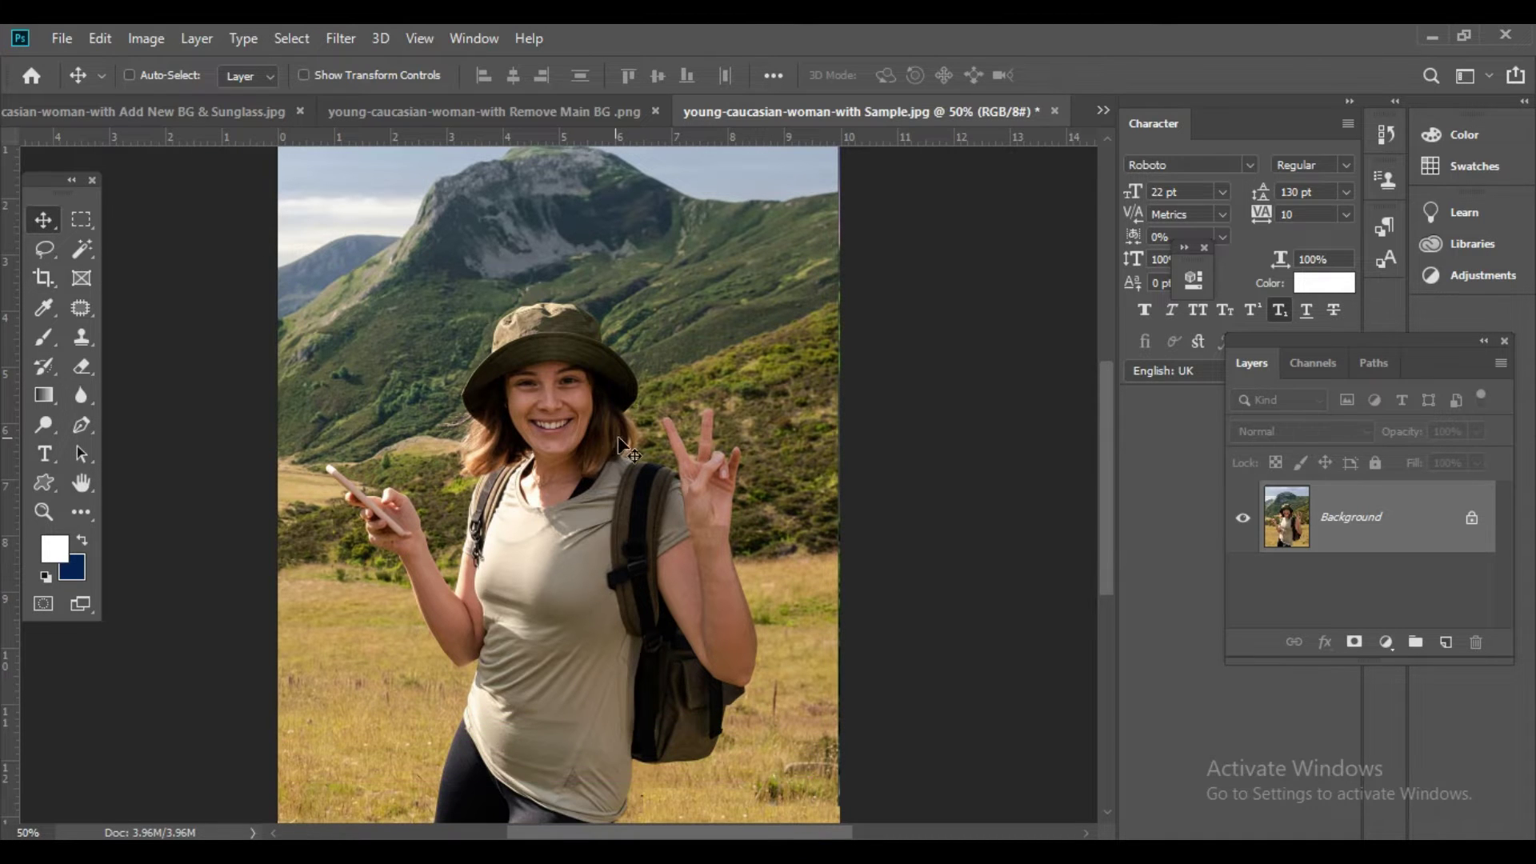
{"action": "scroll", "coordinate": [621, 445], "scroll_direction": "up", "scroll_amount": 3}
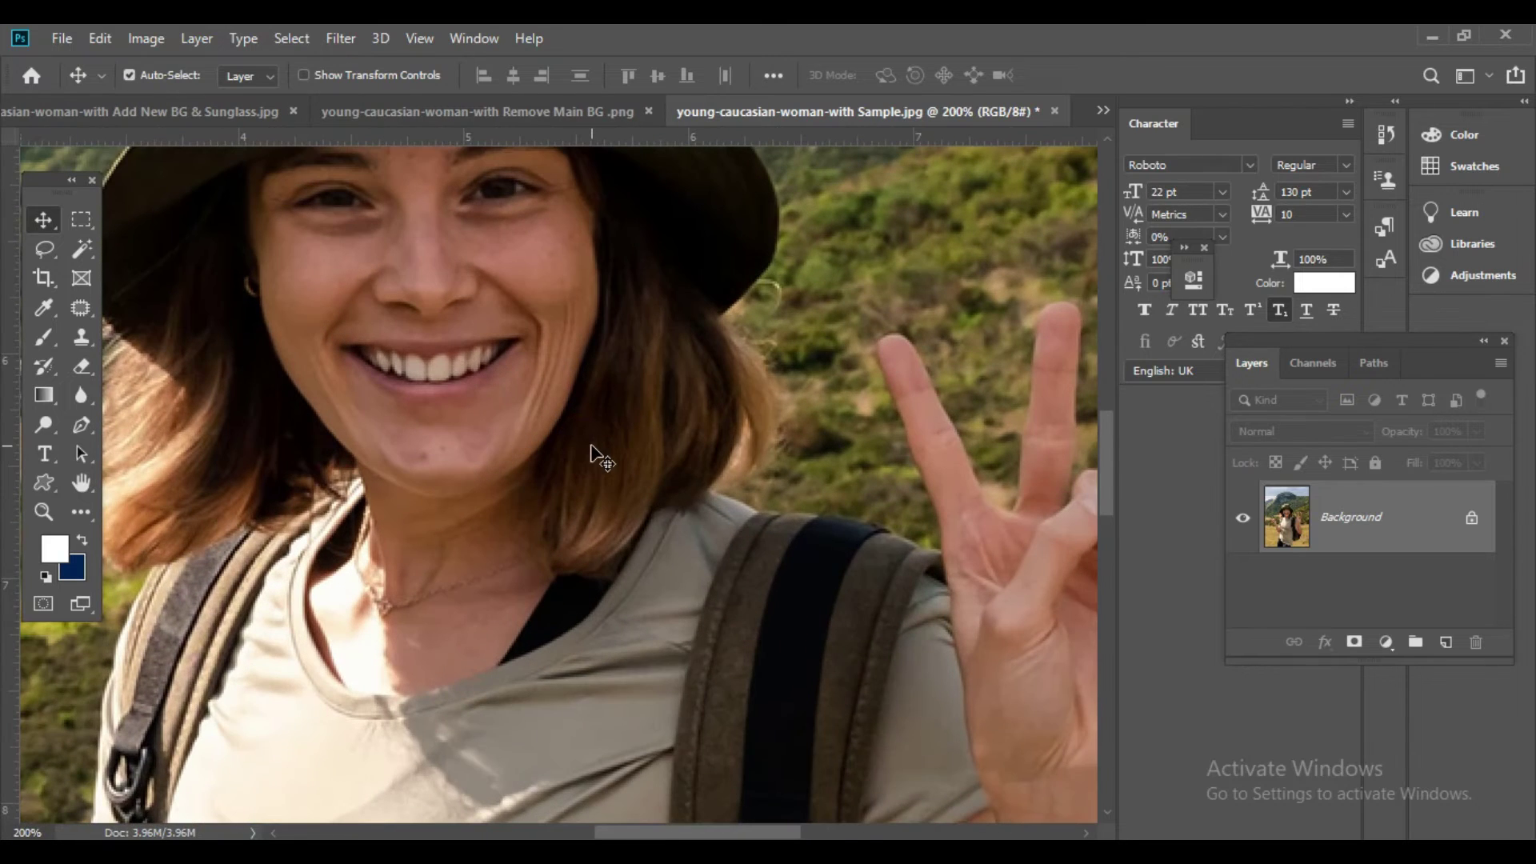
{"action": "scroll", "coordinate": [592, 453], "scroll_direction": "down", "scroll_amount": 5}
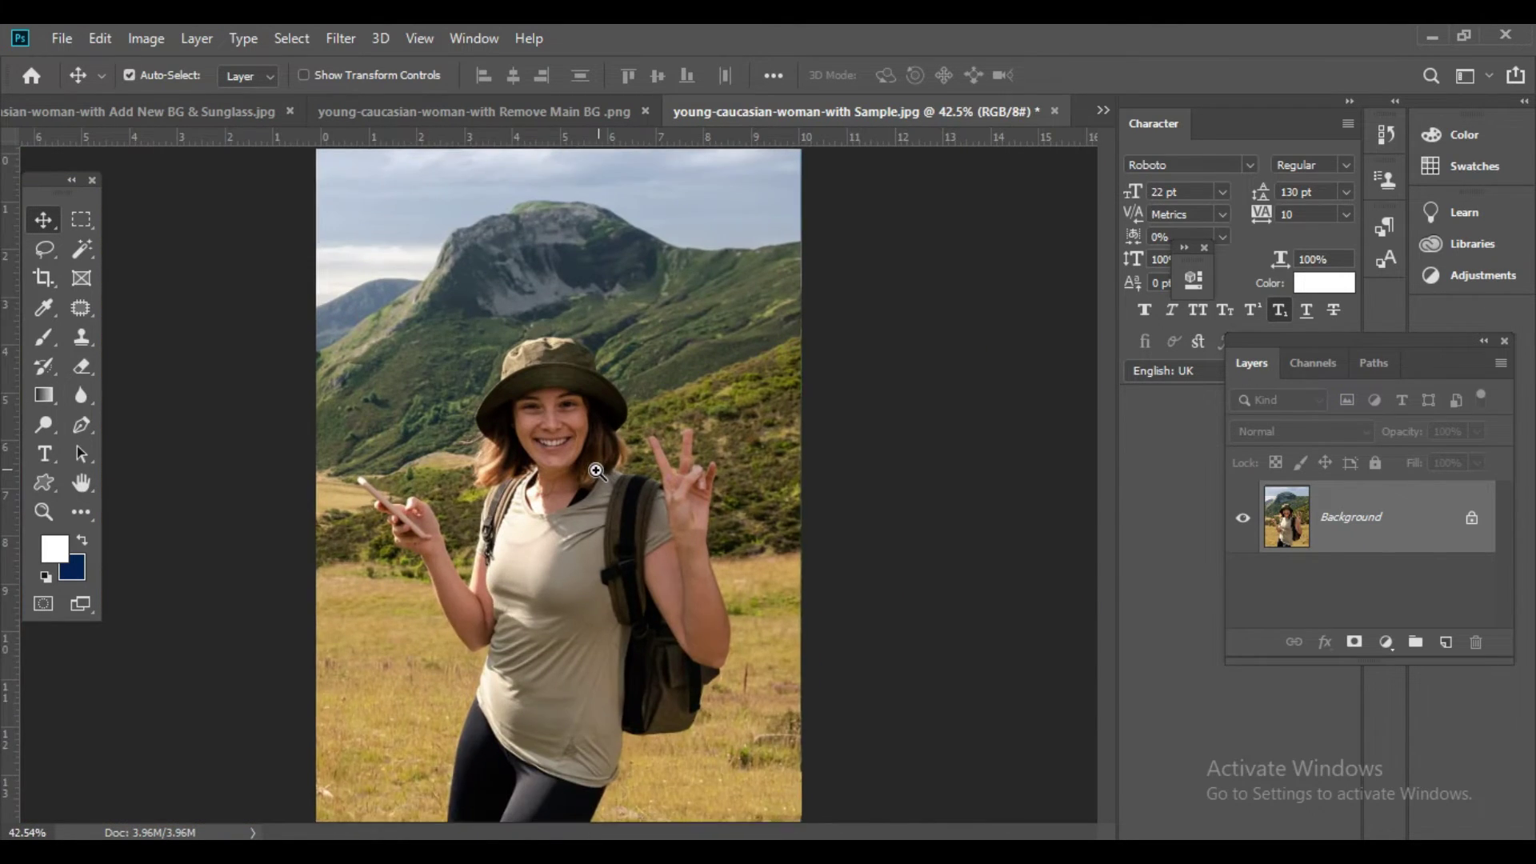
{"action": "key", "text": "ctrl+1"}
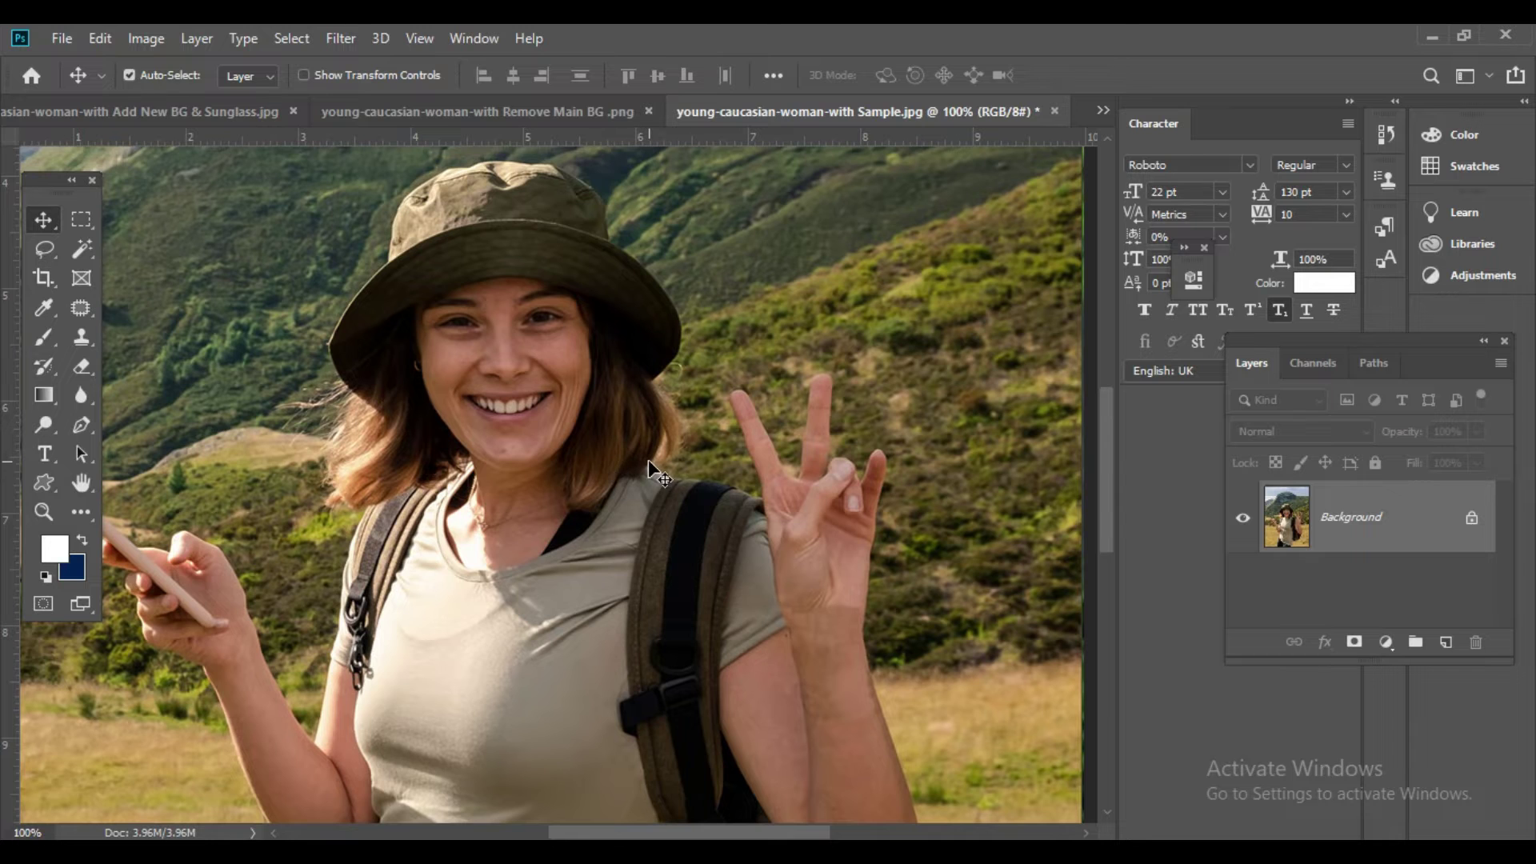
{"action": "key", "text": "ctrl+0"}
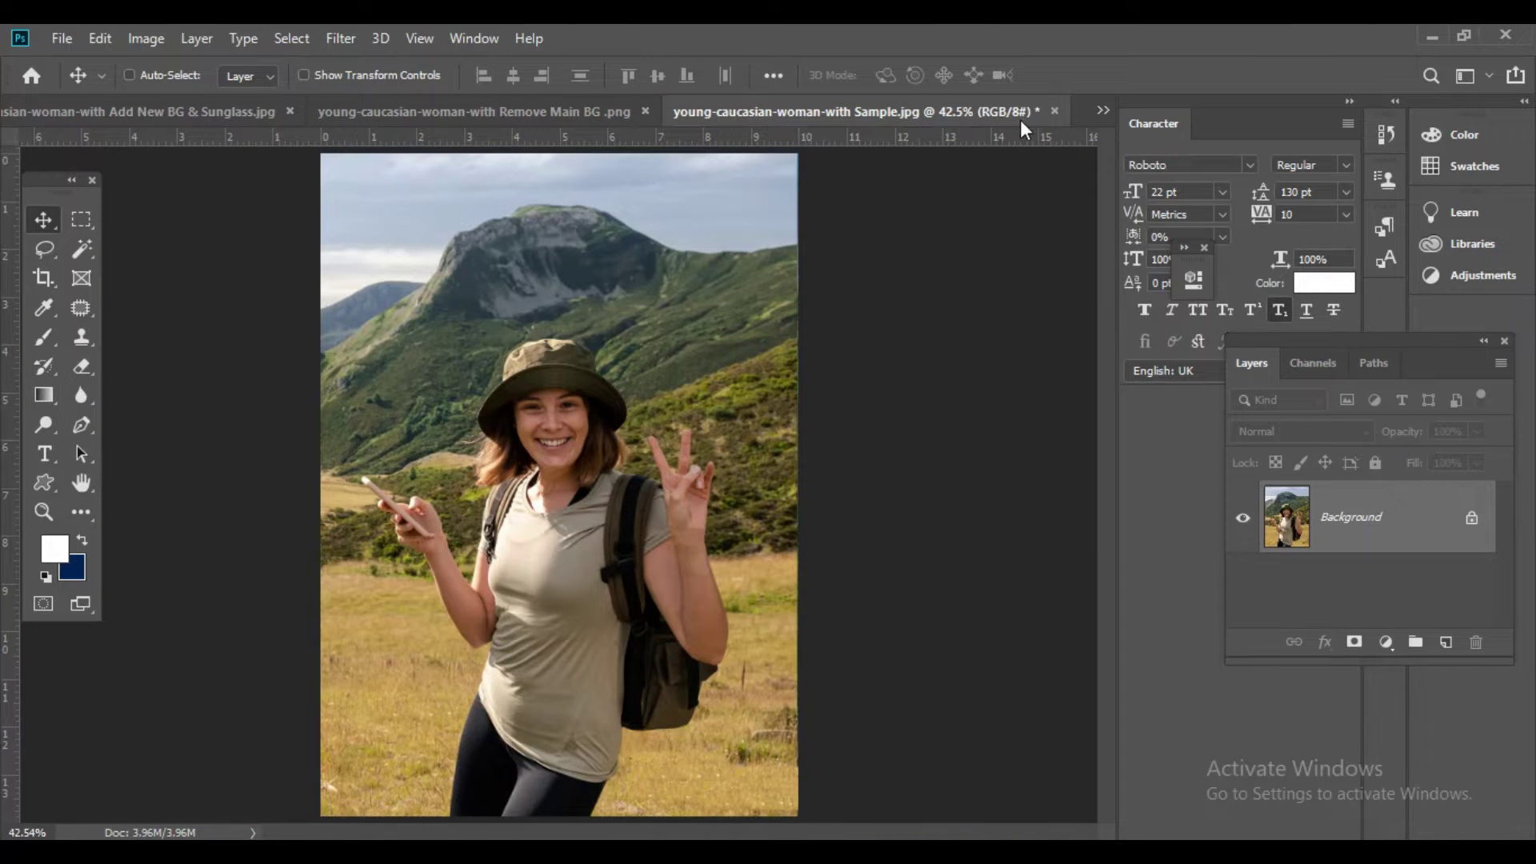
Close the cutout document and select the whole 21292.eps sunglasses canvas.
{"action": "left_click", "coordinate": [524, 112]}
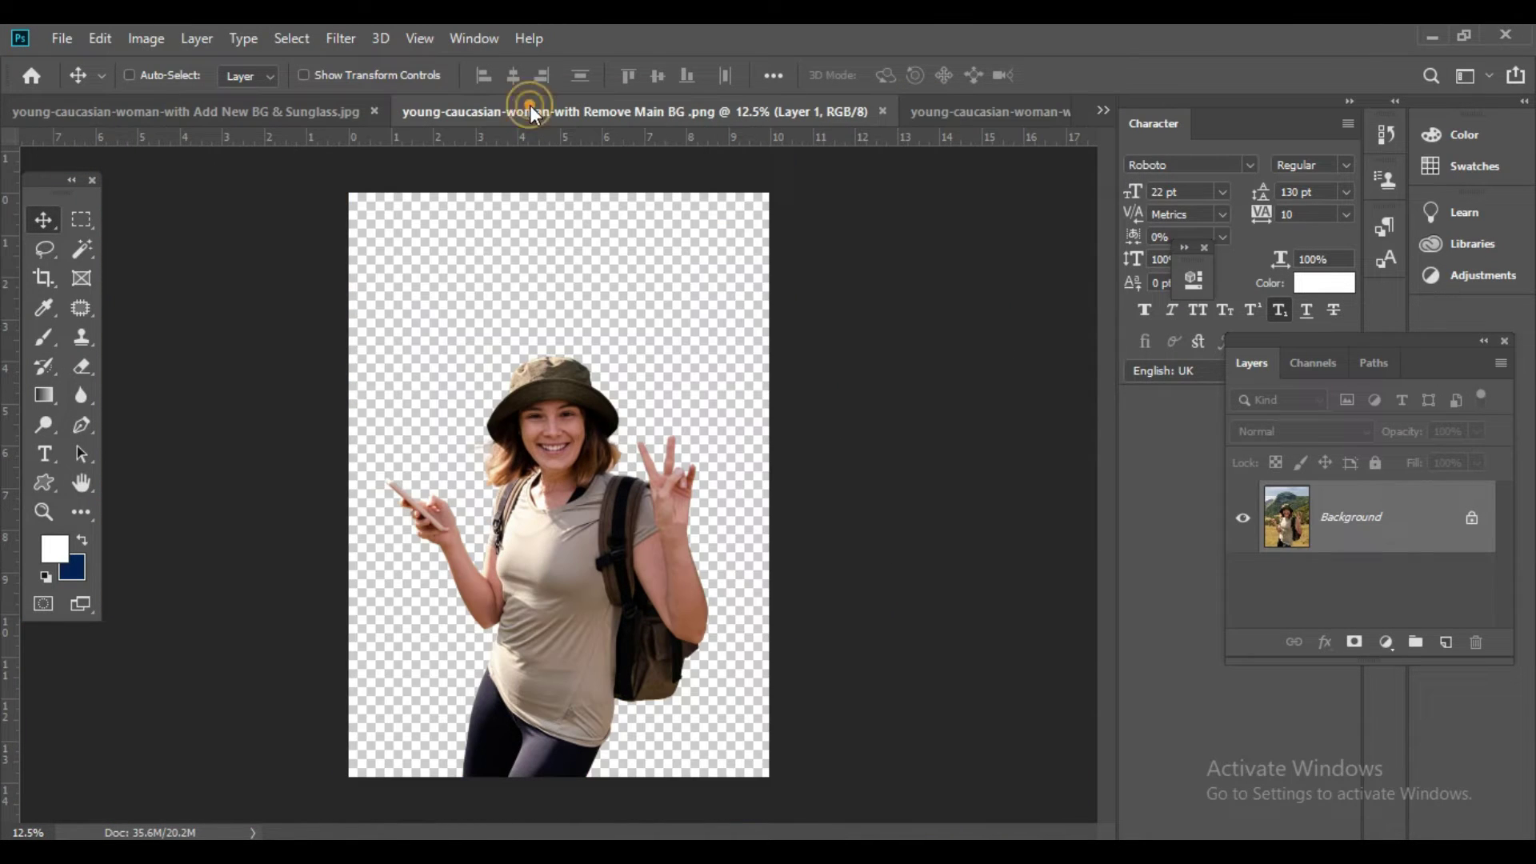
{"action": "left_click", "coordinate": [884, 113]}
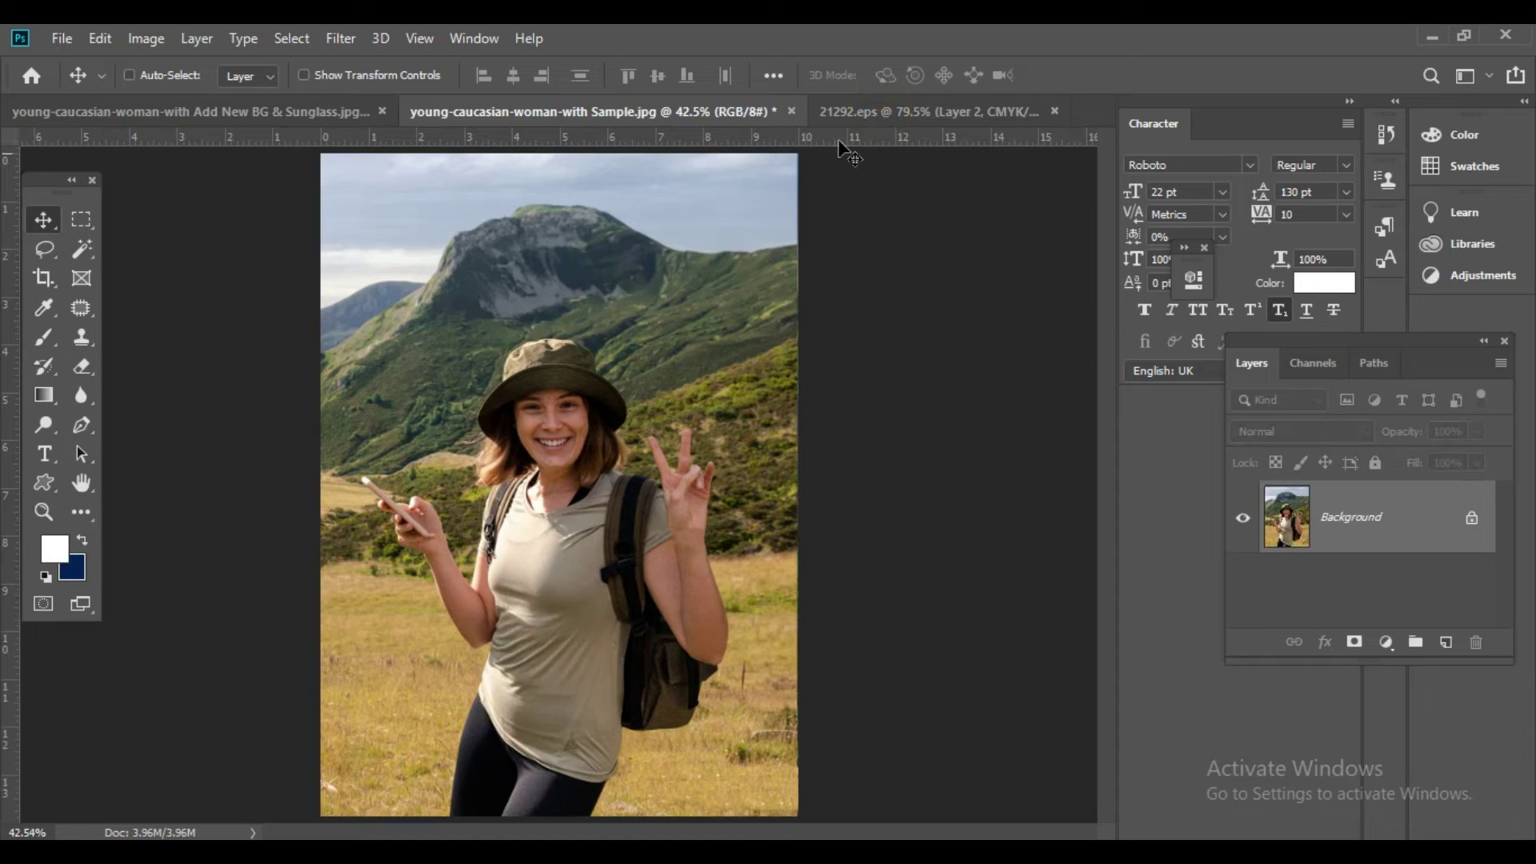
{"action": "left_click", "coordinate": [896, 114]}
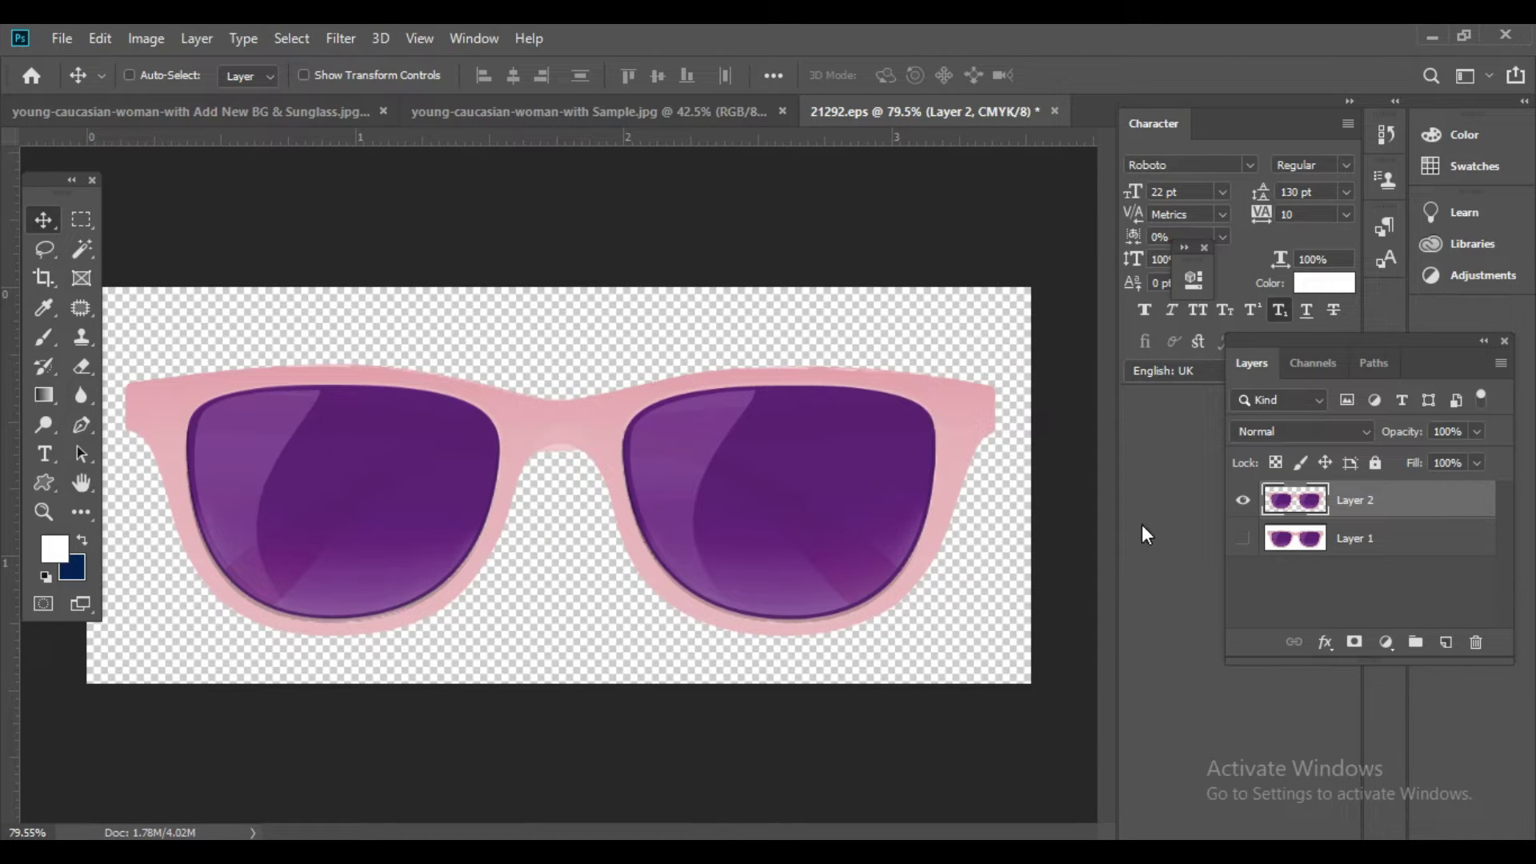
{"action": "key", "text": "ctrl+a"}
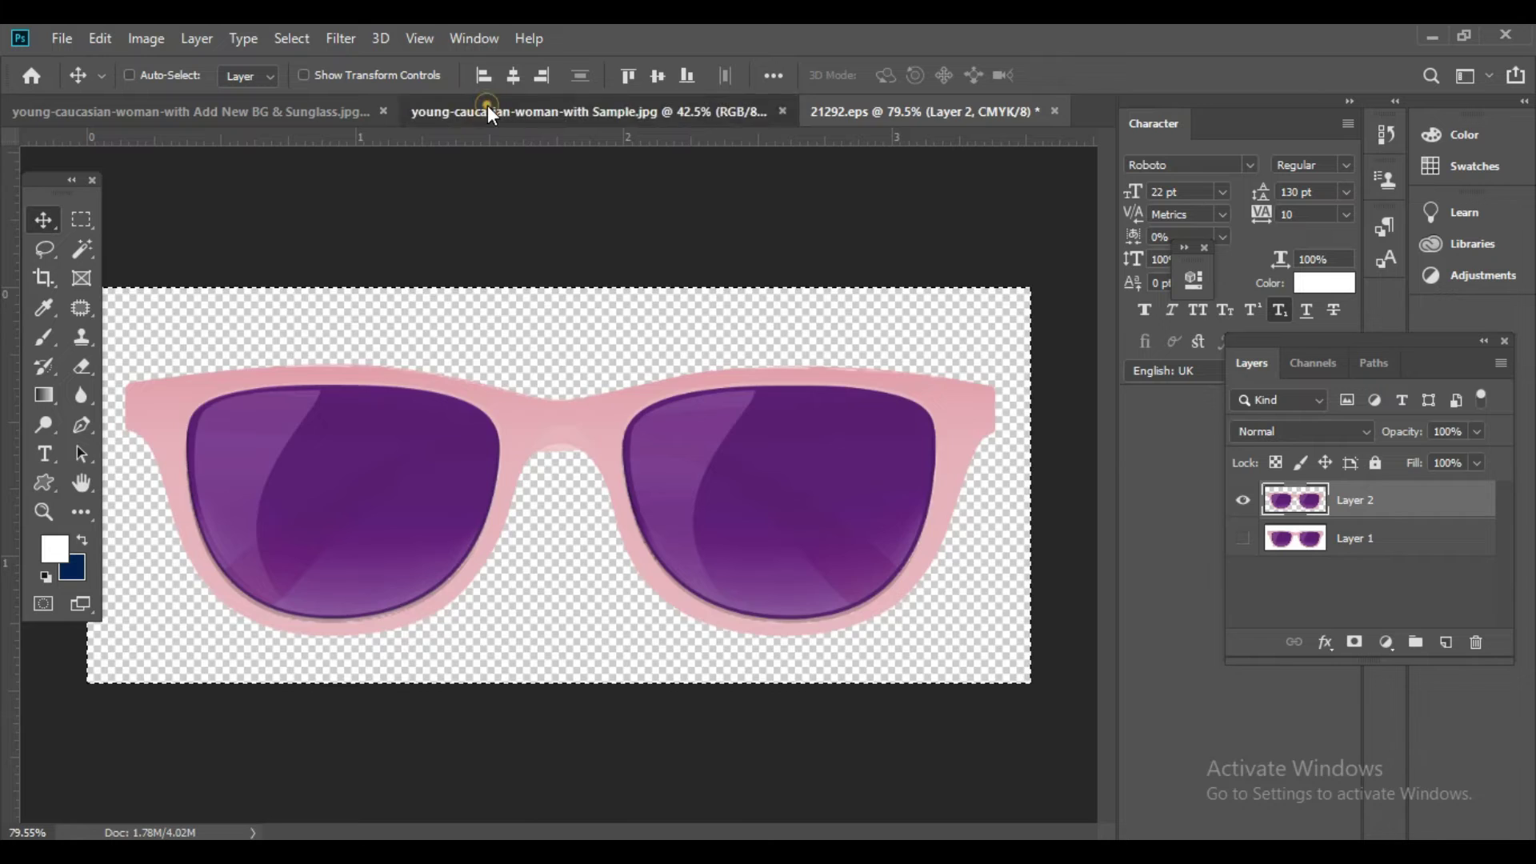
Paste the sunglasses into the hiker photo as Layer 1.
{"action": "left_click", "coordinate": [490, 114]}
{"action": "key", "text": "ctrl+v"}
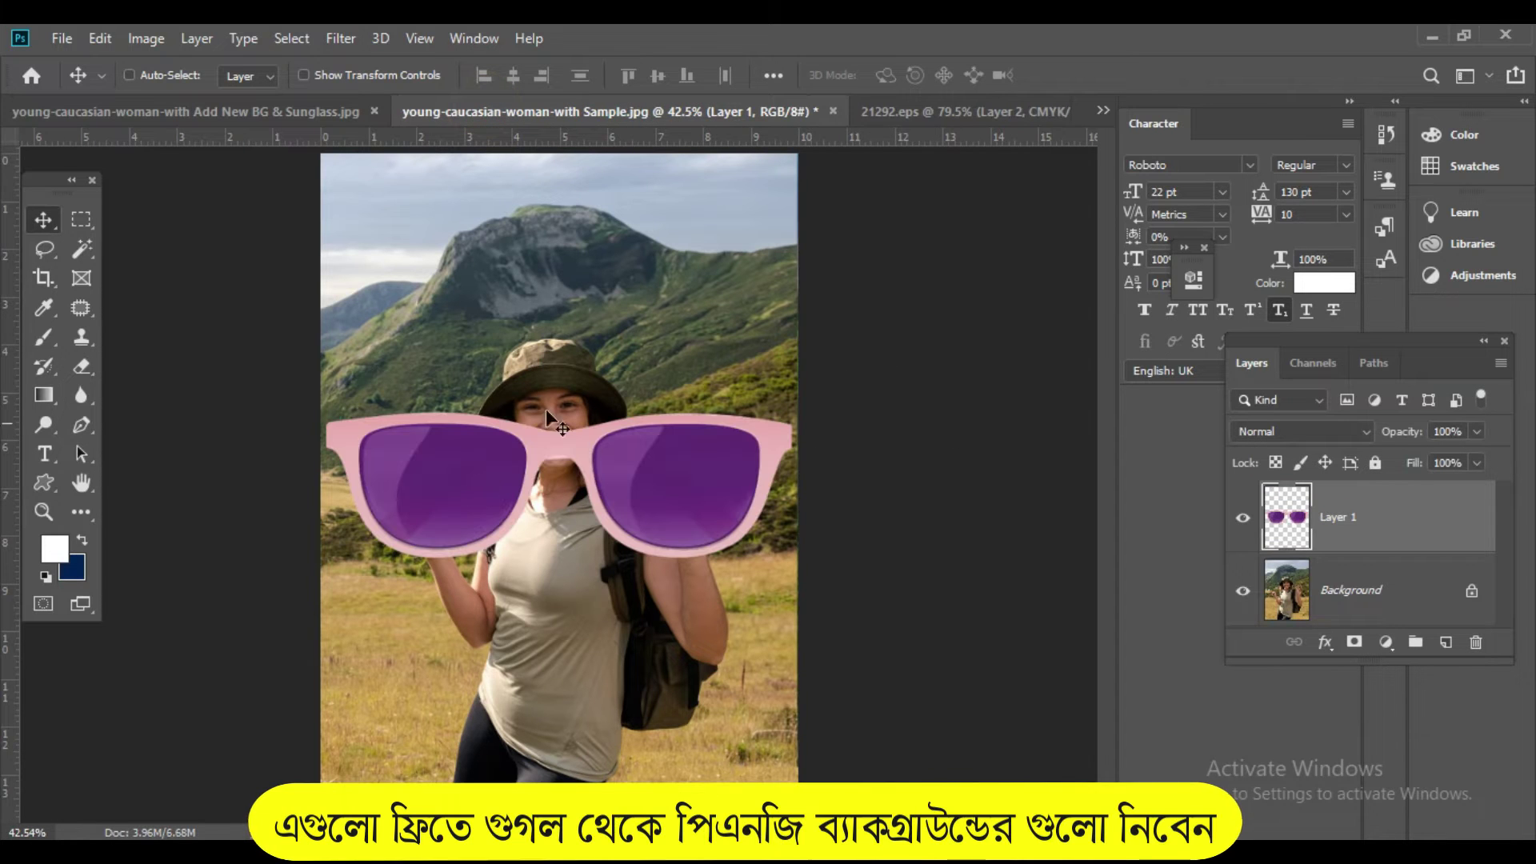
{"action": "left_click", "coordinate": [637, 507]}
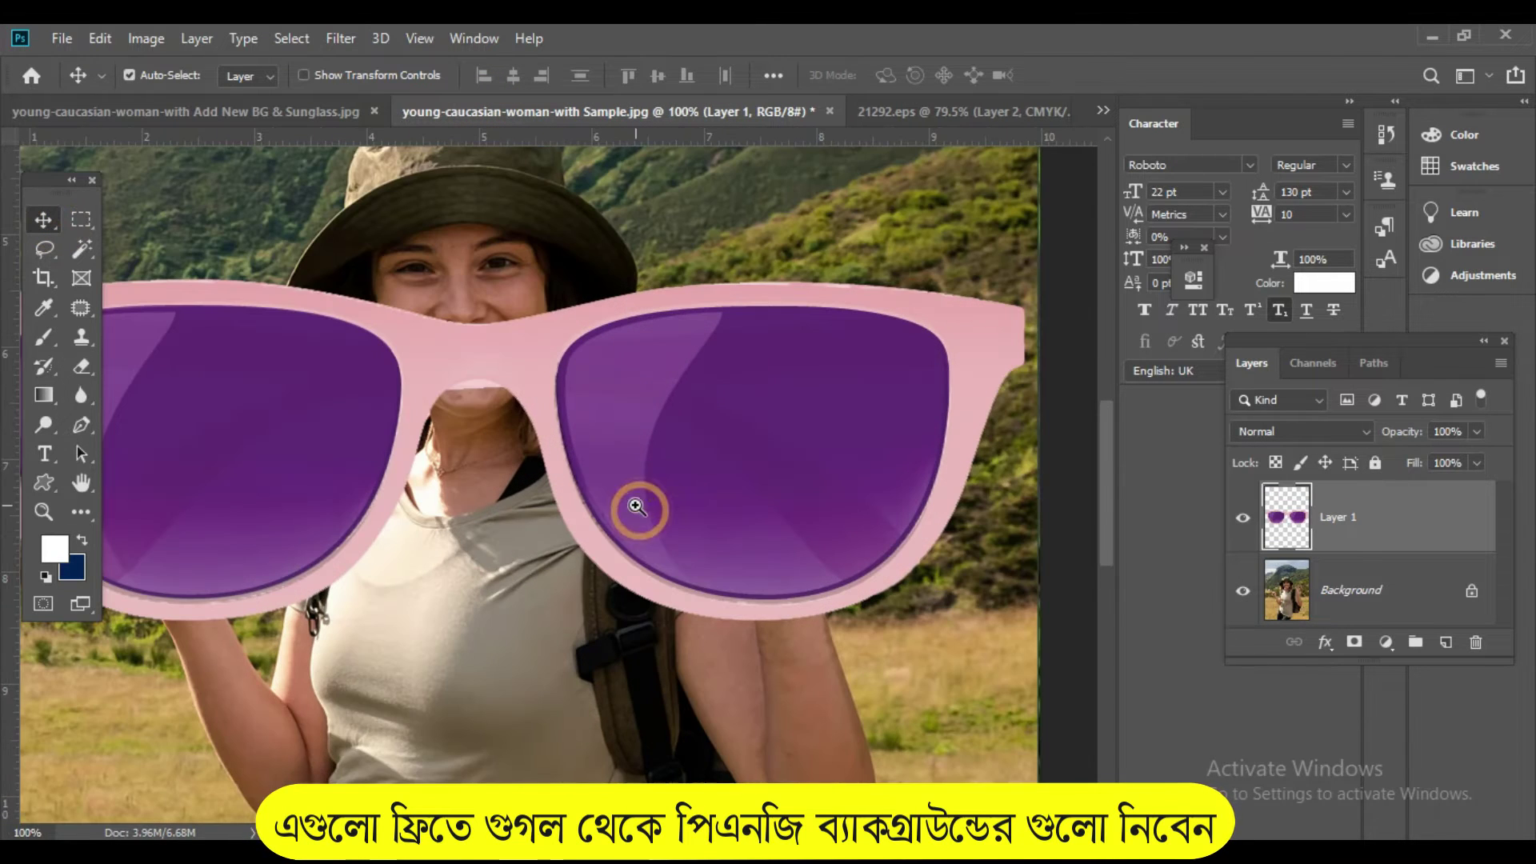
{"action": "key", "text": "ctrl+minus"}
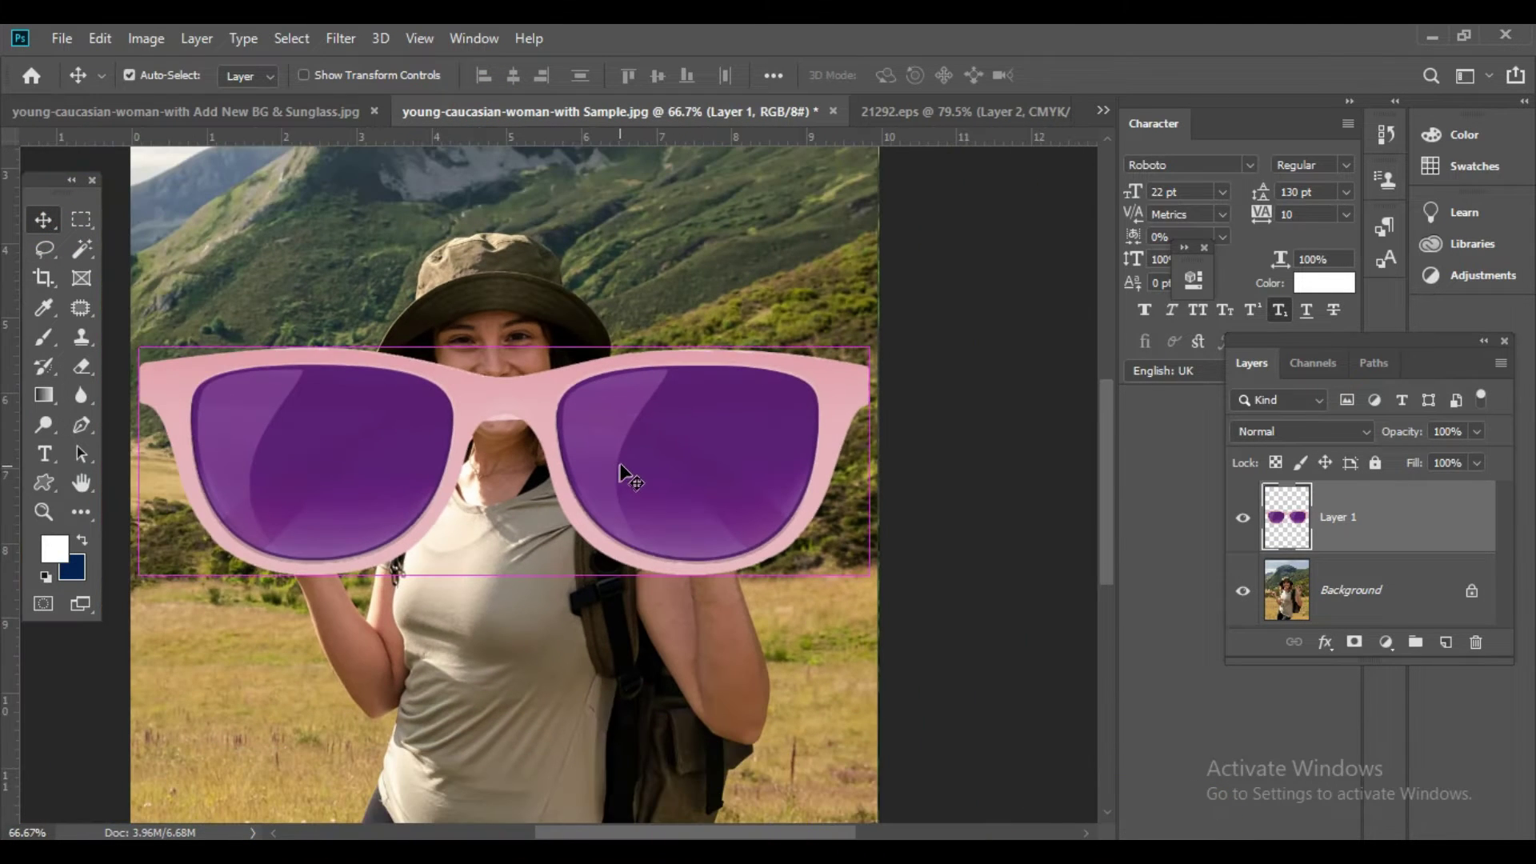
{"action": "key", "text": "ctrl+t"}
Narrow and squash the oversized sunglasses with Free Transform.
{"action": "left_click_drag", "start_coordinate": [849, 468], "coordinate": [700, 462]}
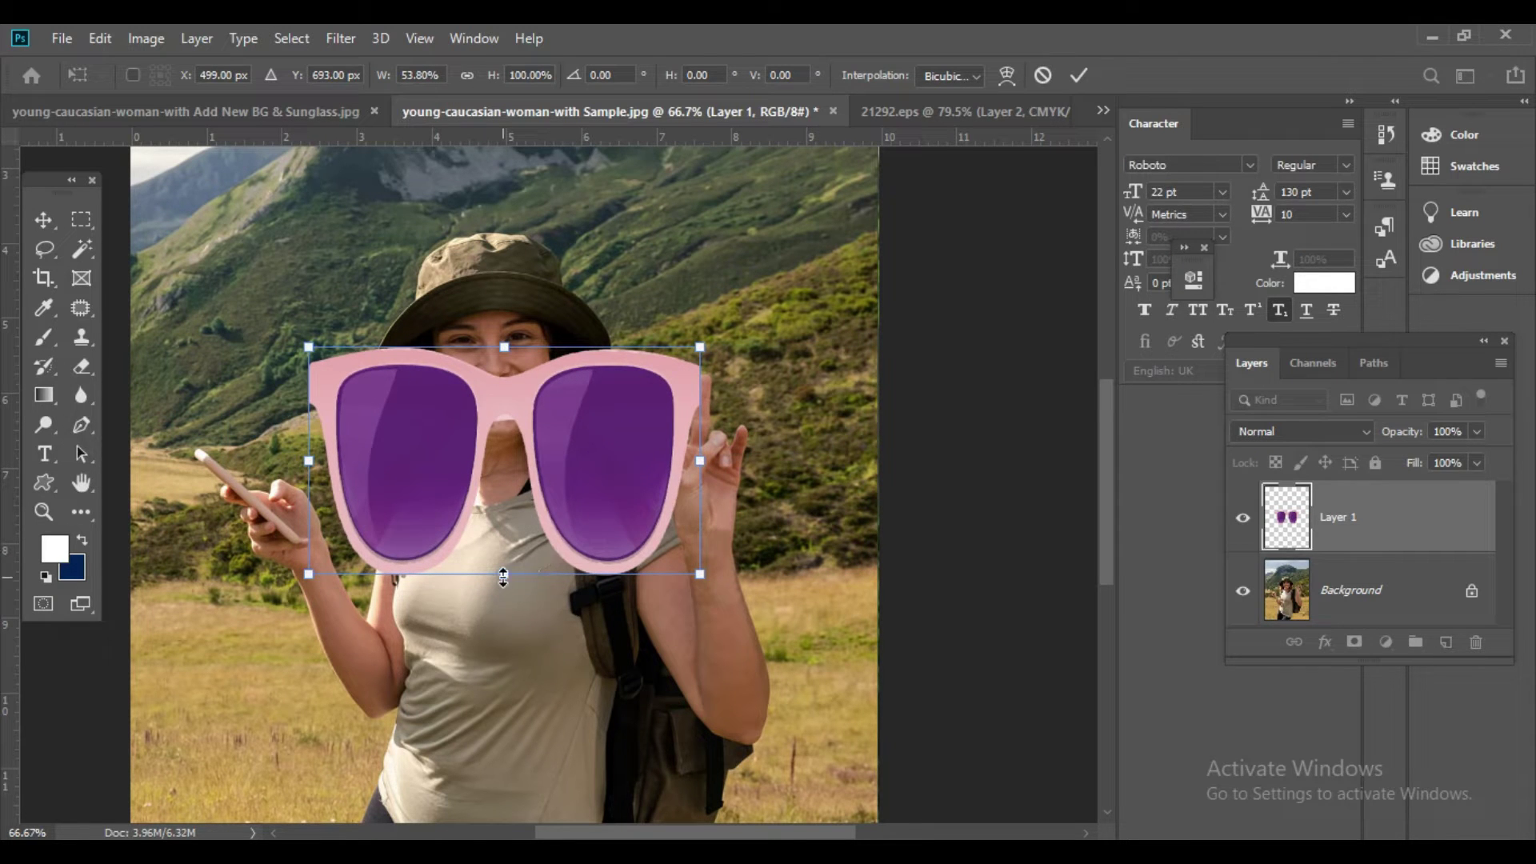
{"action": "left_click_drag", "start_coordinate": [504, 576], "coordinate": [542, 494]}
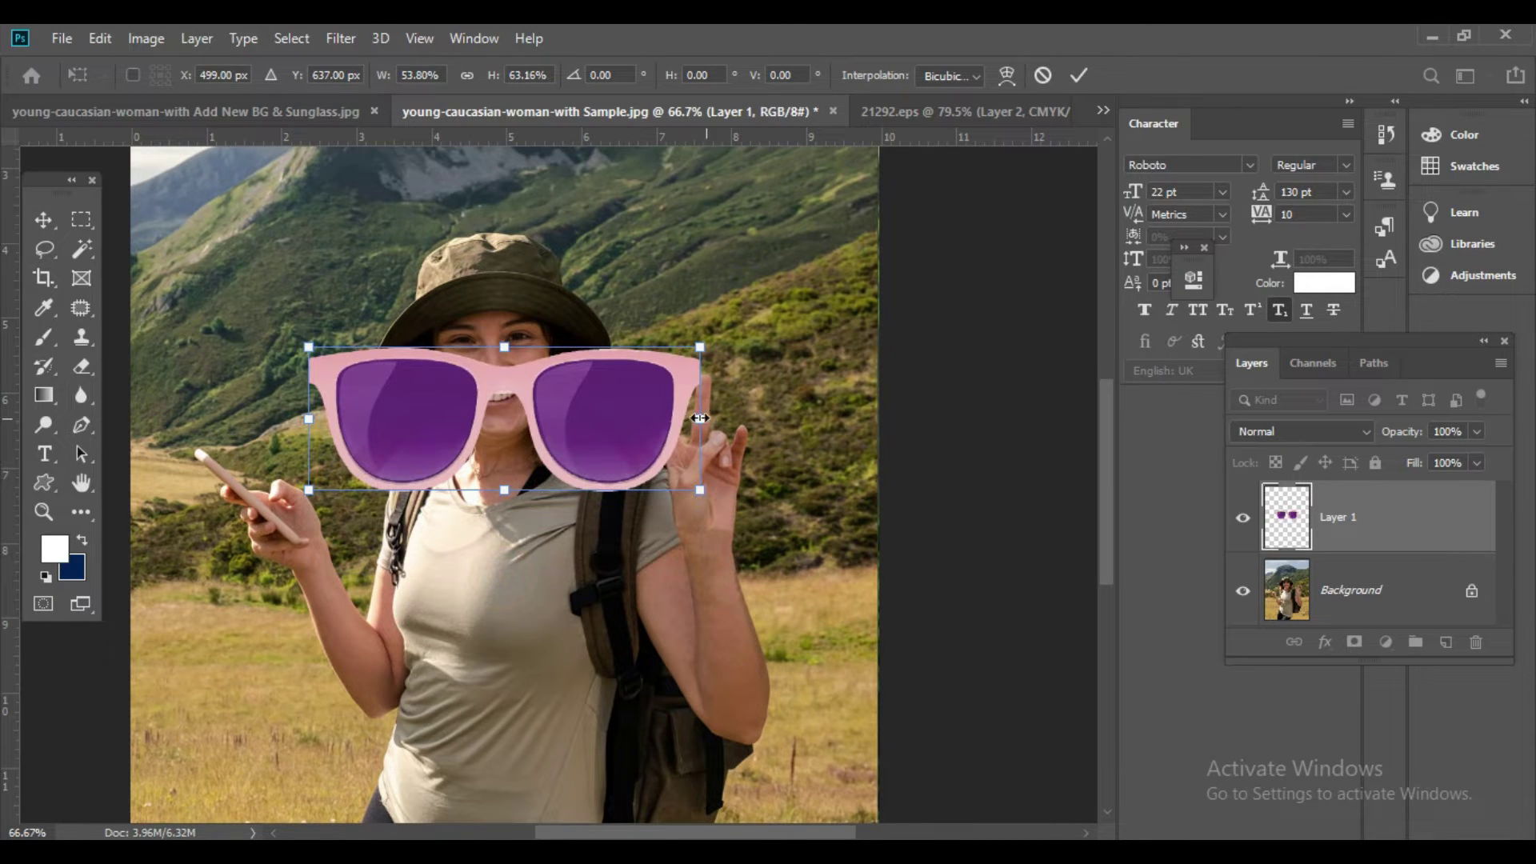
{"action": "left_click_drag", "start_coordinate": [700, 418], "coordinate": [600, 418]}
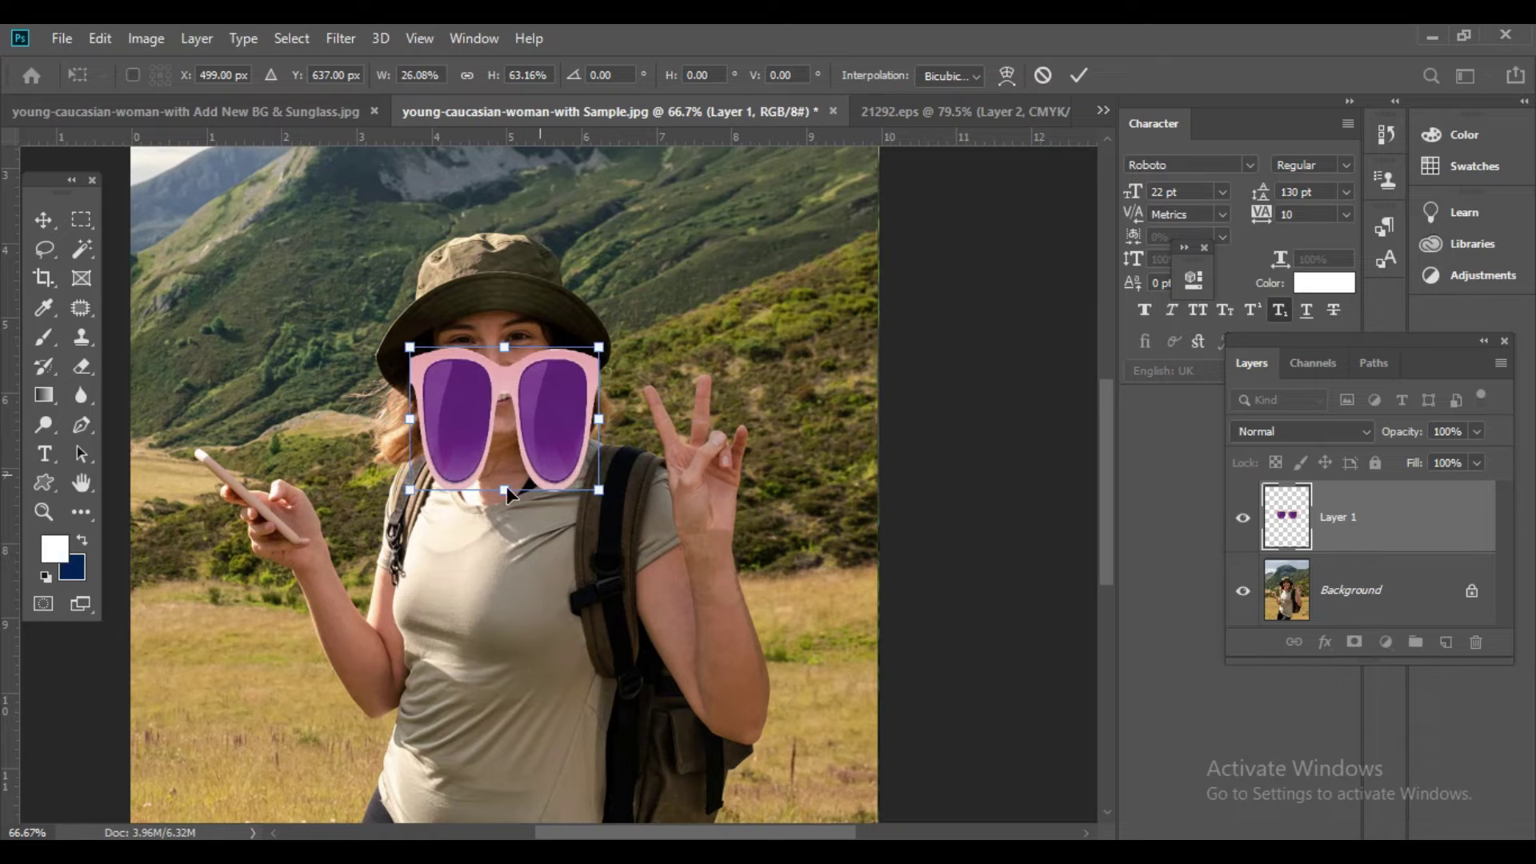
{"action": "left_click", "coordinate": [616, 502]}
{"action": "key", "text": "Return"}
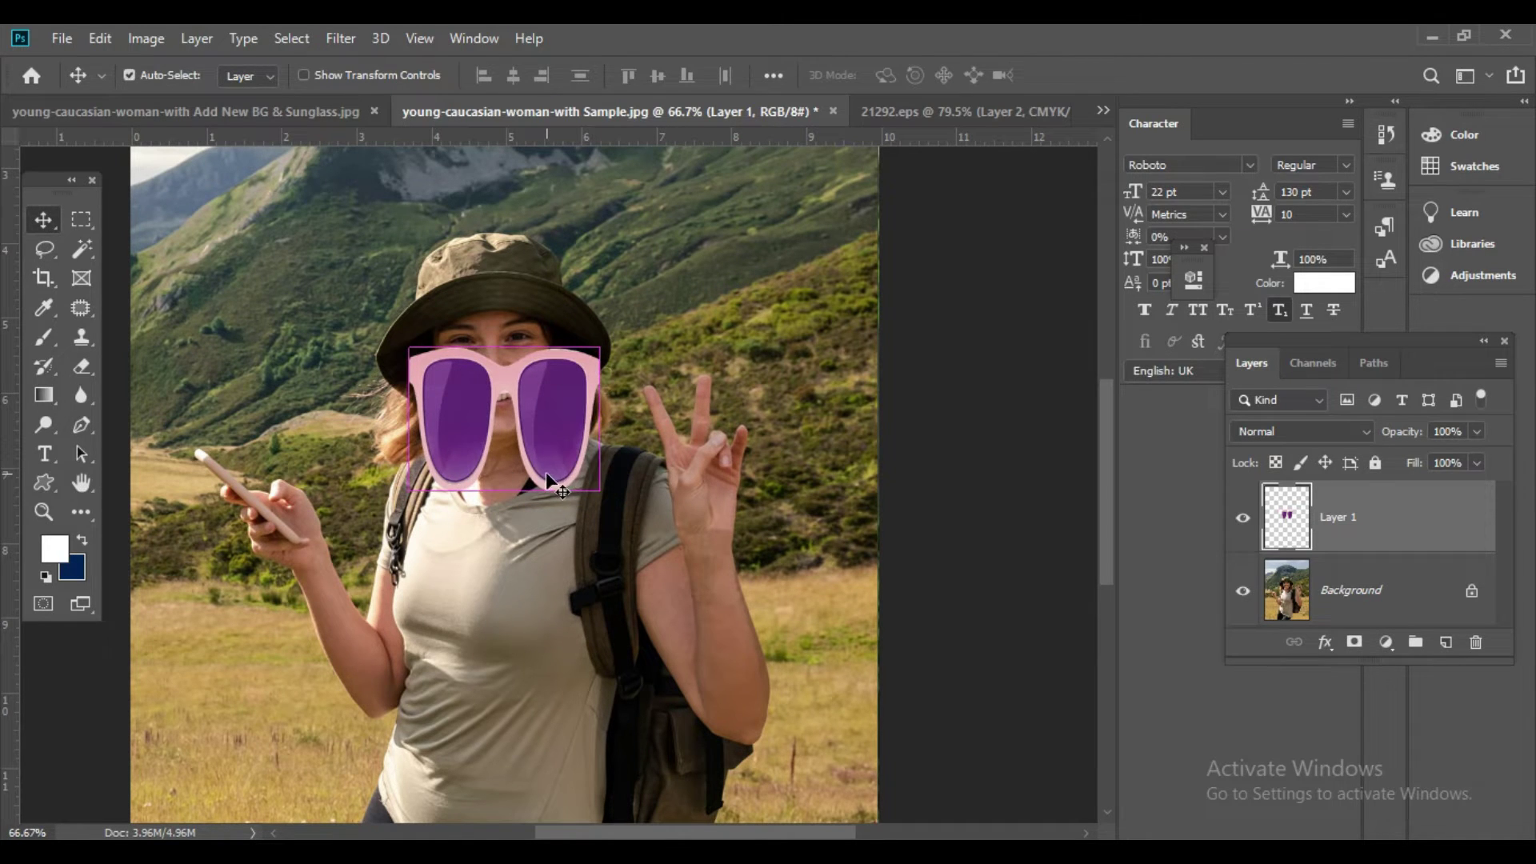
Flatten and narrow the sunglasses further, then zoom in on her face.
{"action": "key", "text": "ctrl+t"}
{"action": "left_click_drag", "start_coordinate": [502, 492], "coordinate": [503, 427]}
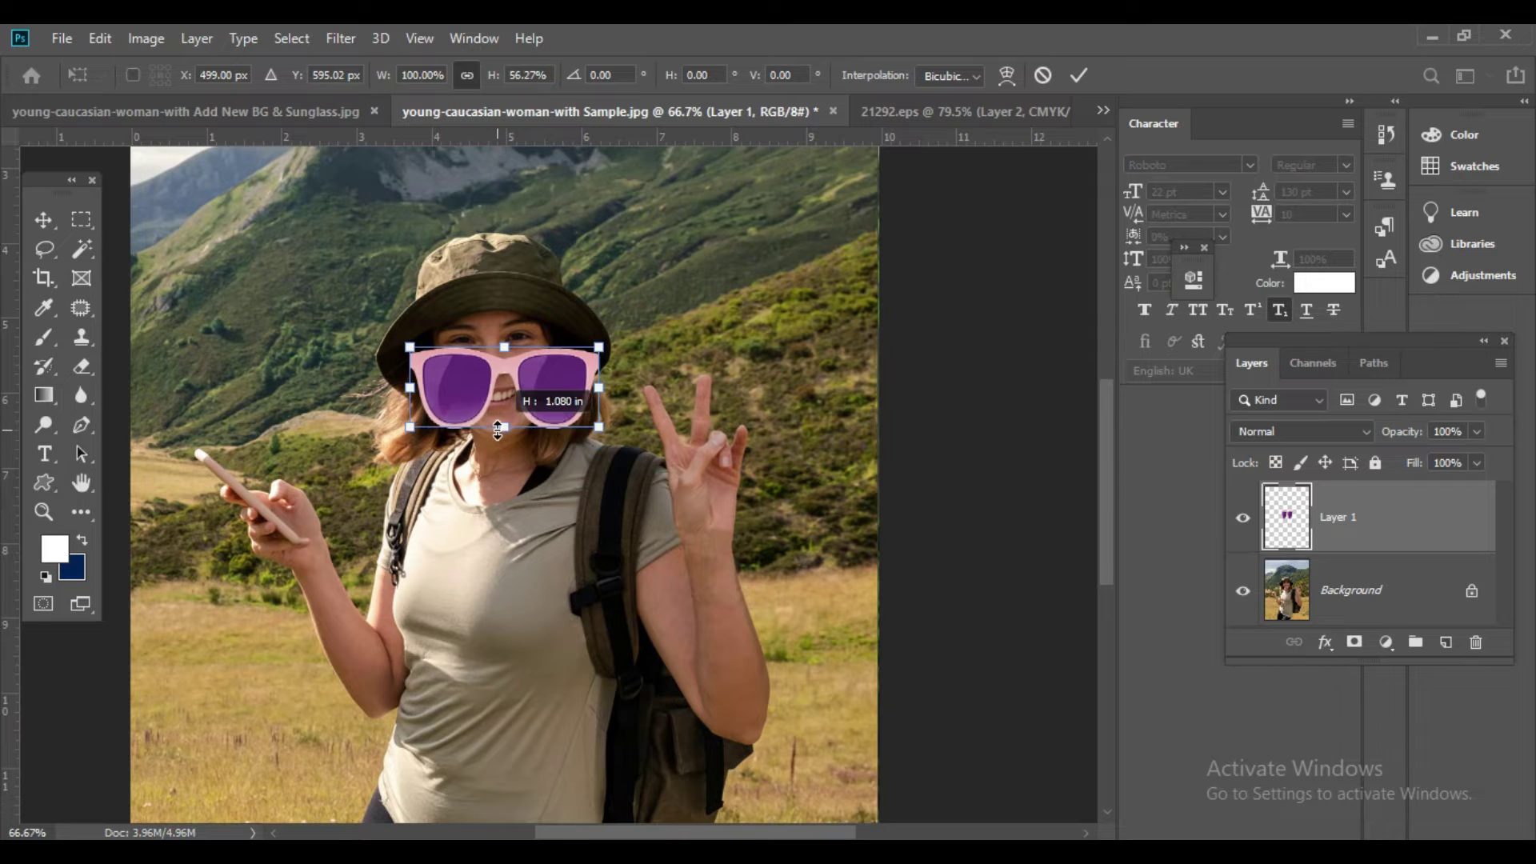
{"action": "left_click_drag", "start_coordinate": [601, 386], "coordinate": [558, 395]}
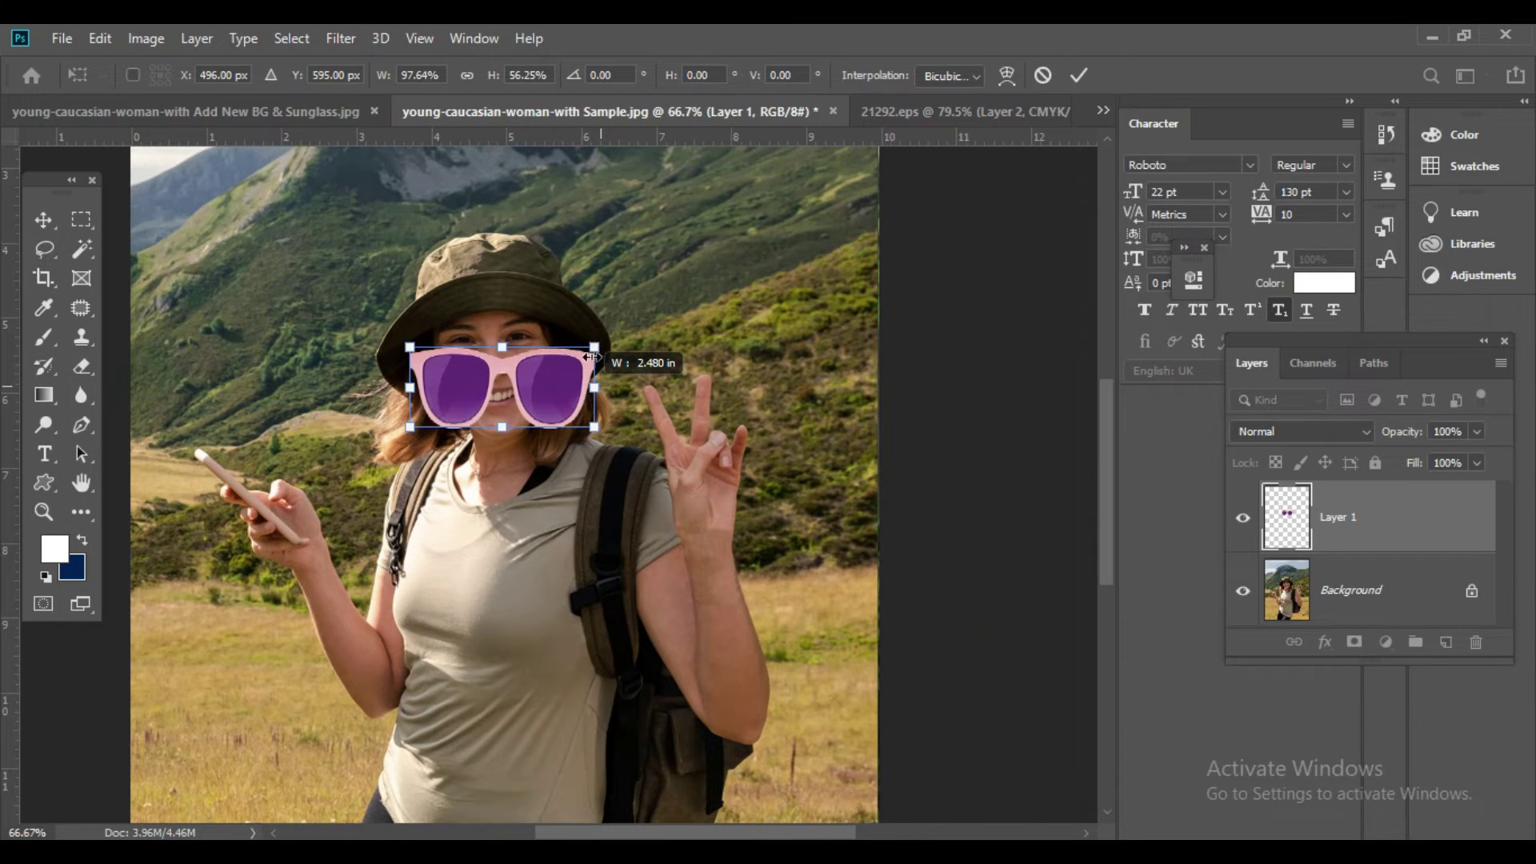
{"action": "key", "text": "Return"}
{"action": "left_click", "coordinate": [555, 376], "text": "ctrl"}
{"action": "left_click", "coordinate": [507, 428], "text": "ctrl"}
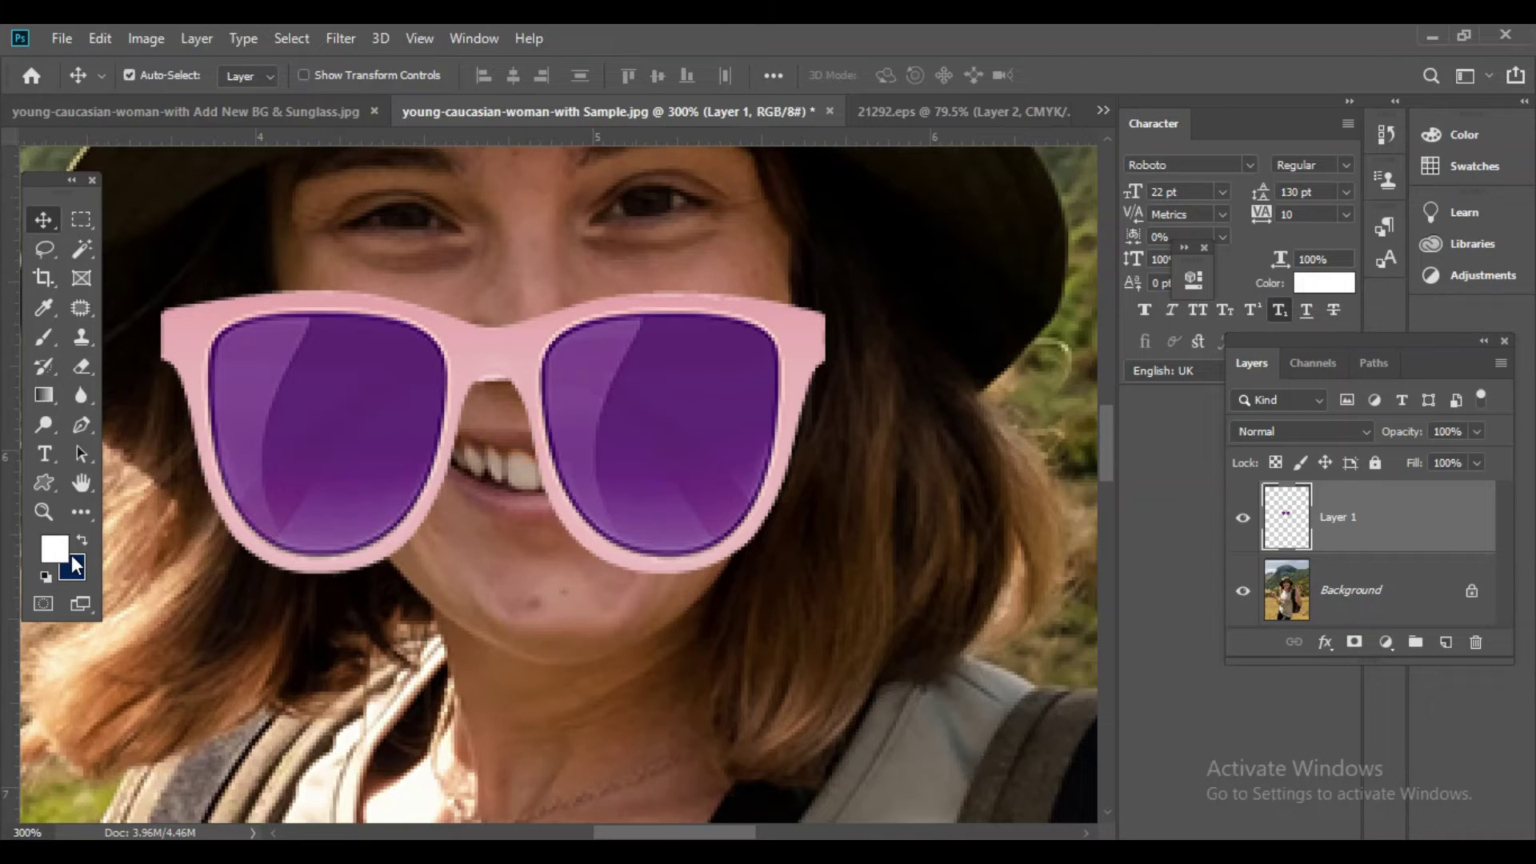
{"action": "key", "text": "ctrl+minus"}
Scale the sunglasses down, move them up onto her eyes and tilt them to match her face.
{"action": "key", "text": "ctrl+t"}
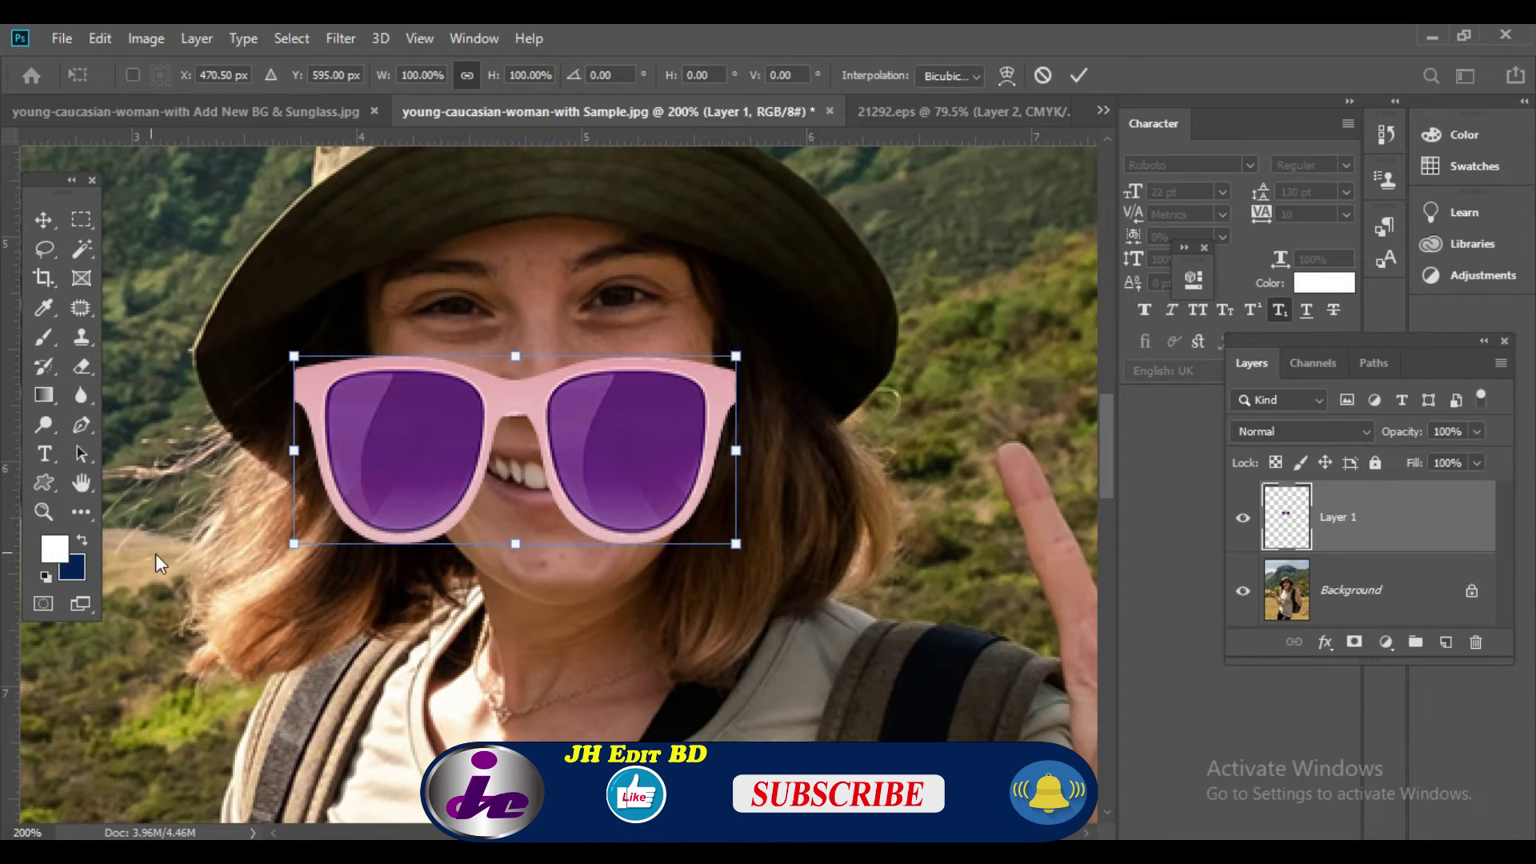
{"action": "left_click_drag", "start_coordinate": [736, 544], "coordinate": [636, 478]}
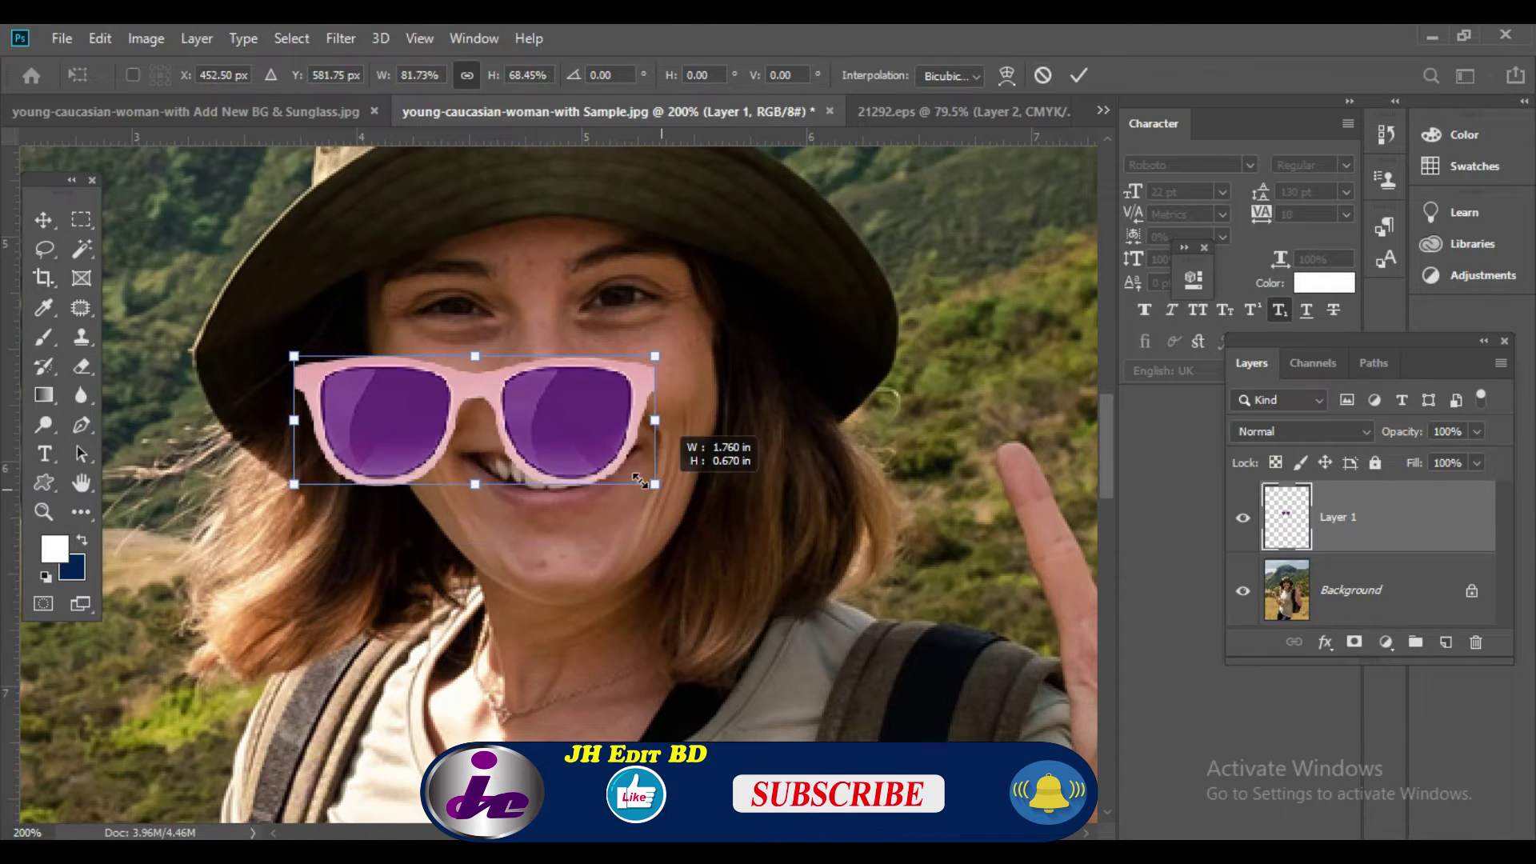
{"action": "key", "text": "Return"}
{"action": "mouse_move", "coordinate": [506, 424]}
{"action": "left_mouse_down"}
{"action": "mouse_move", "coordinate": [592, 339]}
{"action": "mouse_move", "coordinate": [580, 320]}
{"action": "left_mouse_up"}
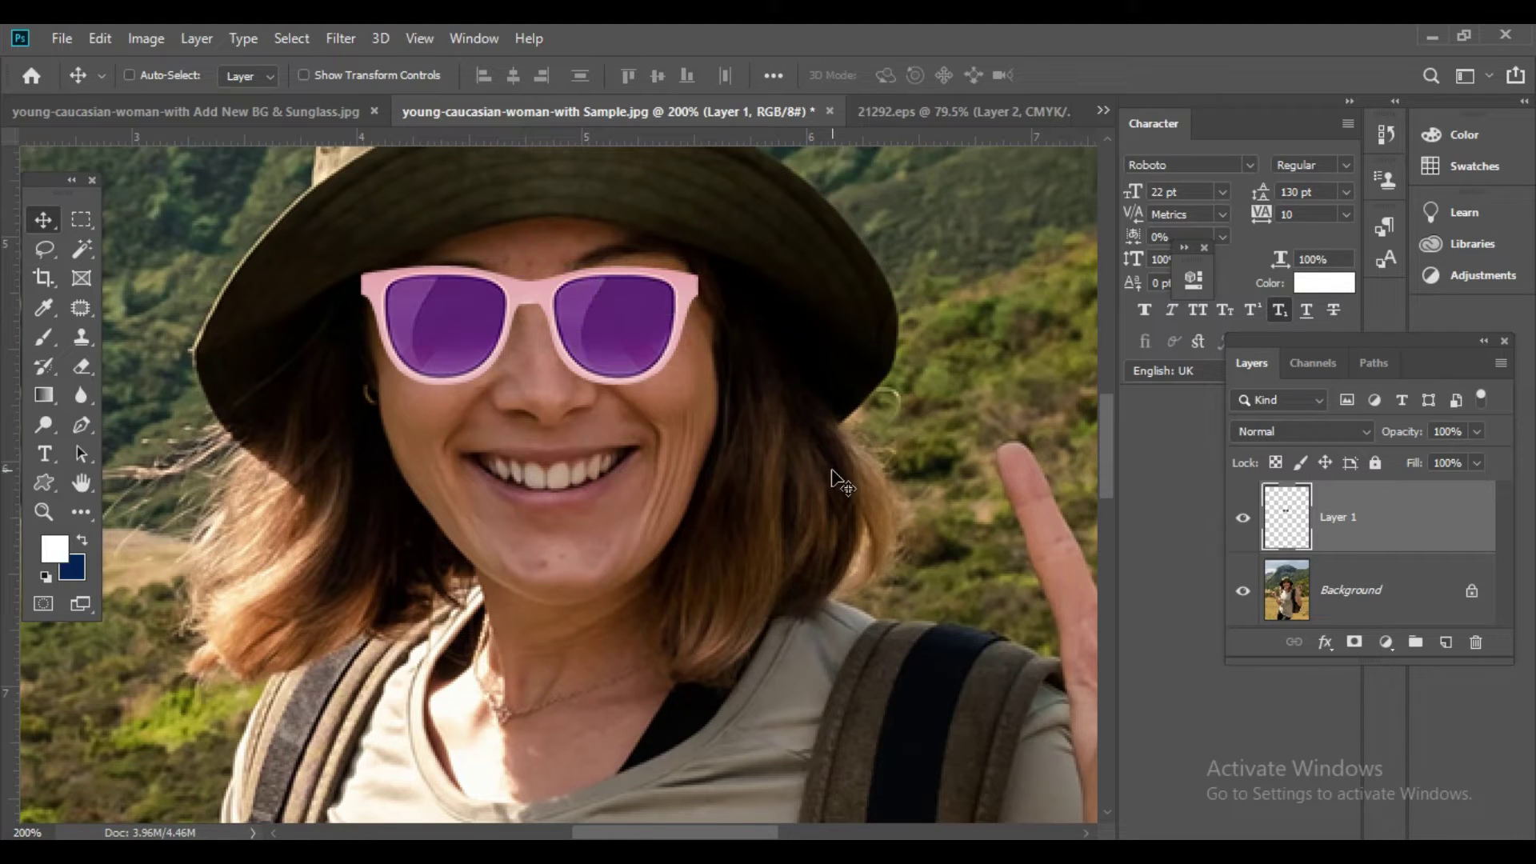
{"action": "key", "text": "ctrl+t"}
{"action": "left_click_drag", "start_coordinate": [712, 242], "coordinate": [704, 233]}
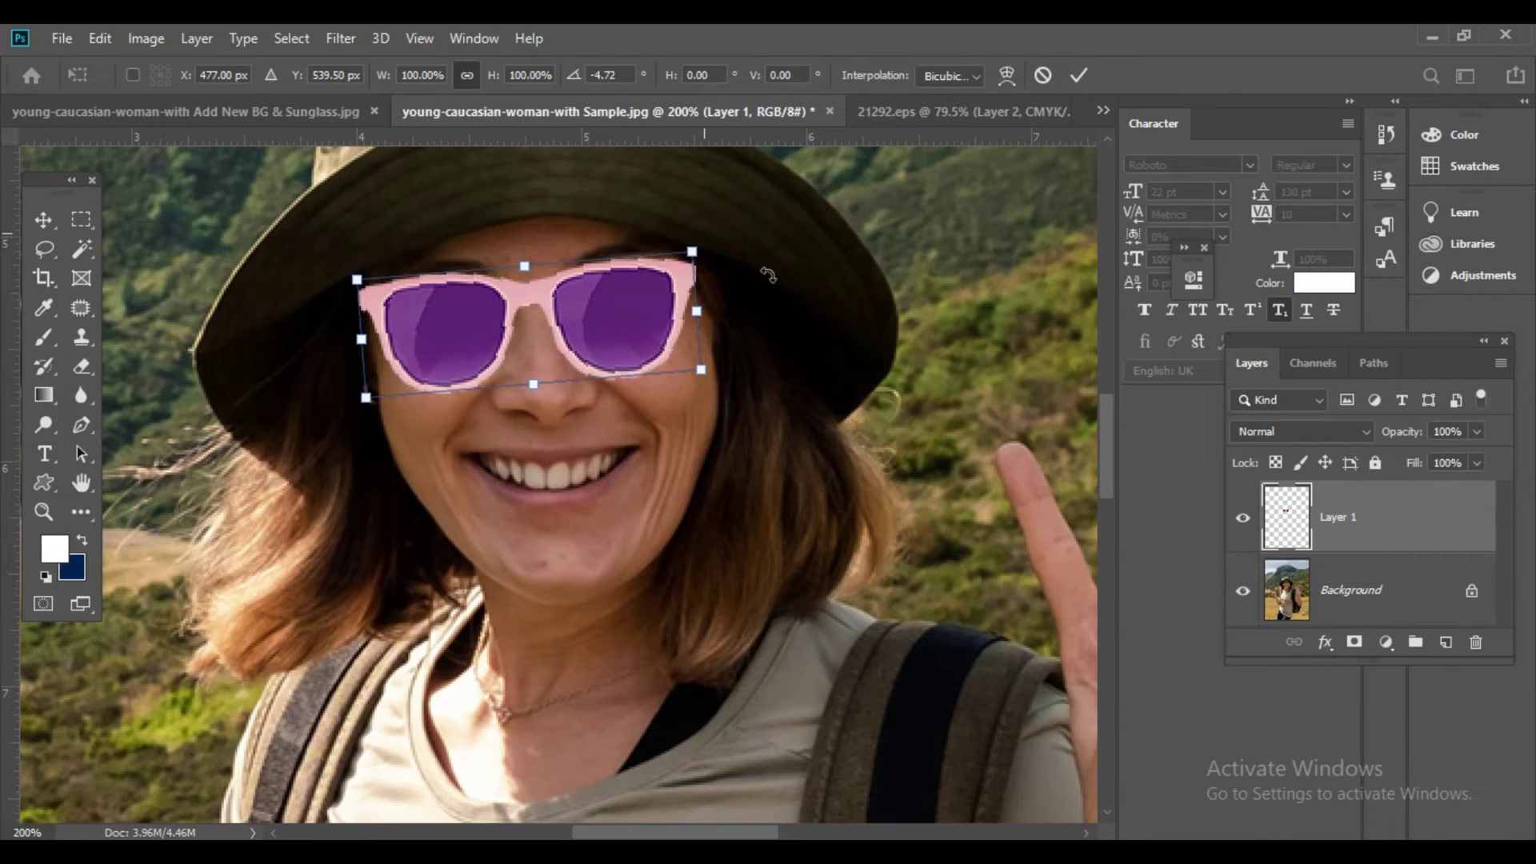
{"action": "key", "text": "Return"}
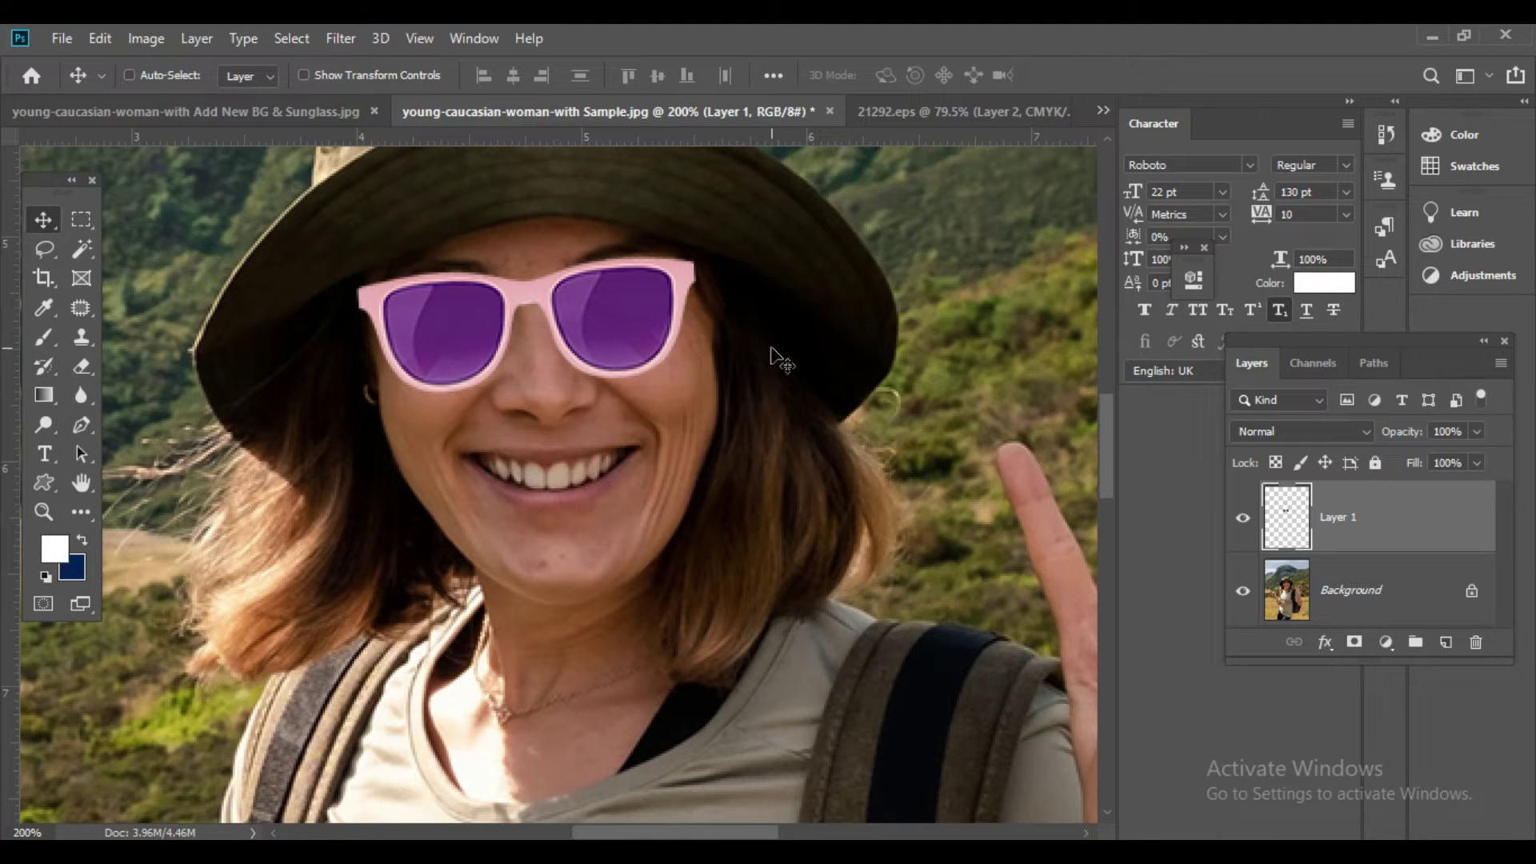
Shrink the sunglasses slightly so they fit her eyes.
{"action": "left_click", "coordinate": [670, 341], "text": "ctrl"}
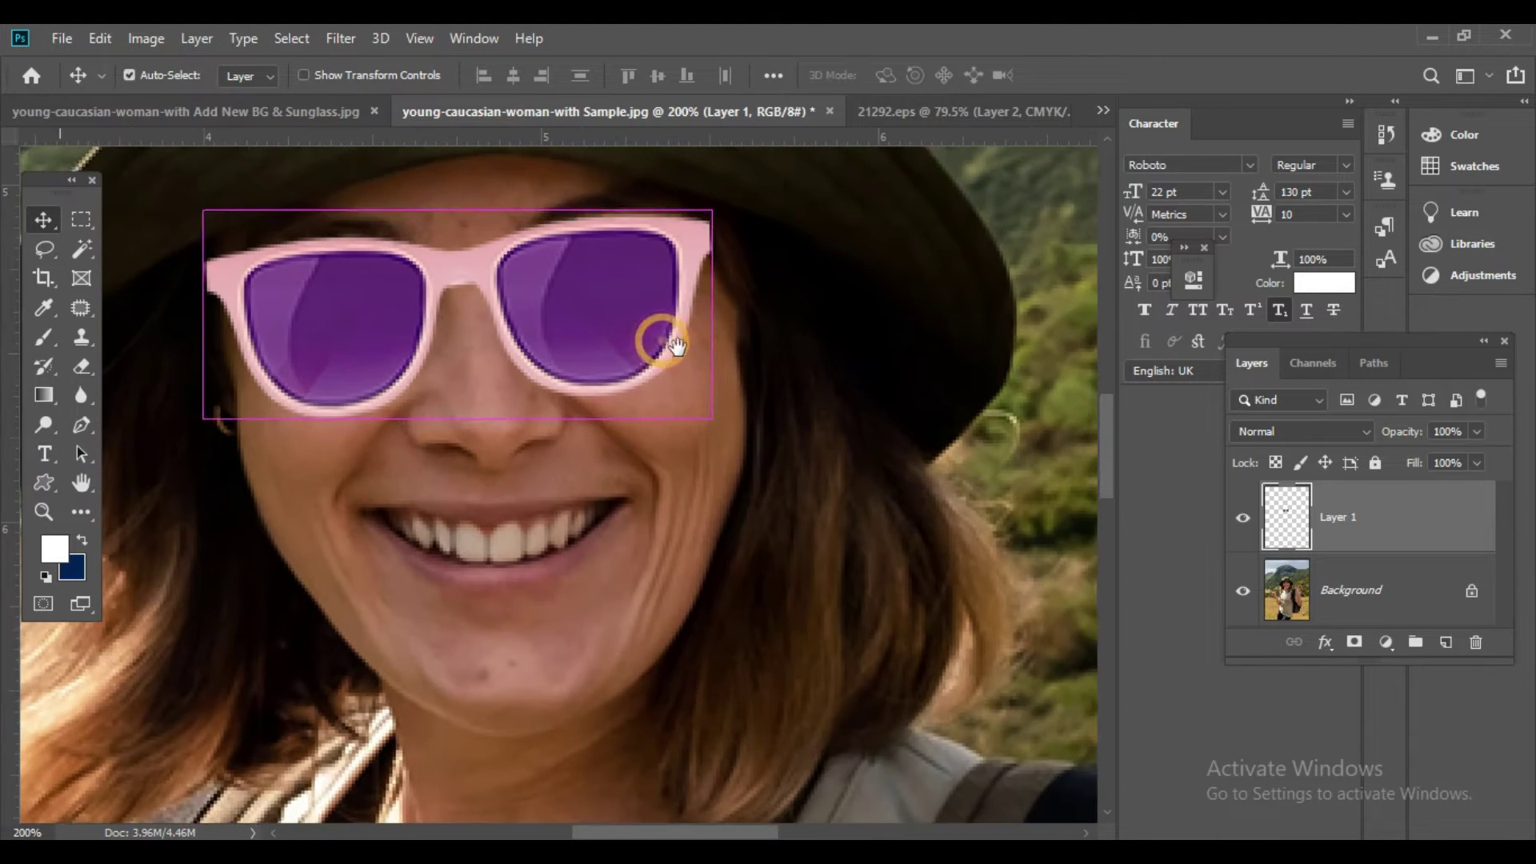
{"action": "left_click_drag", "start_coordinate": [709, 357], "coordinate": [732, 376]}
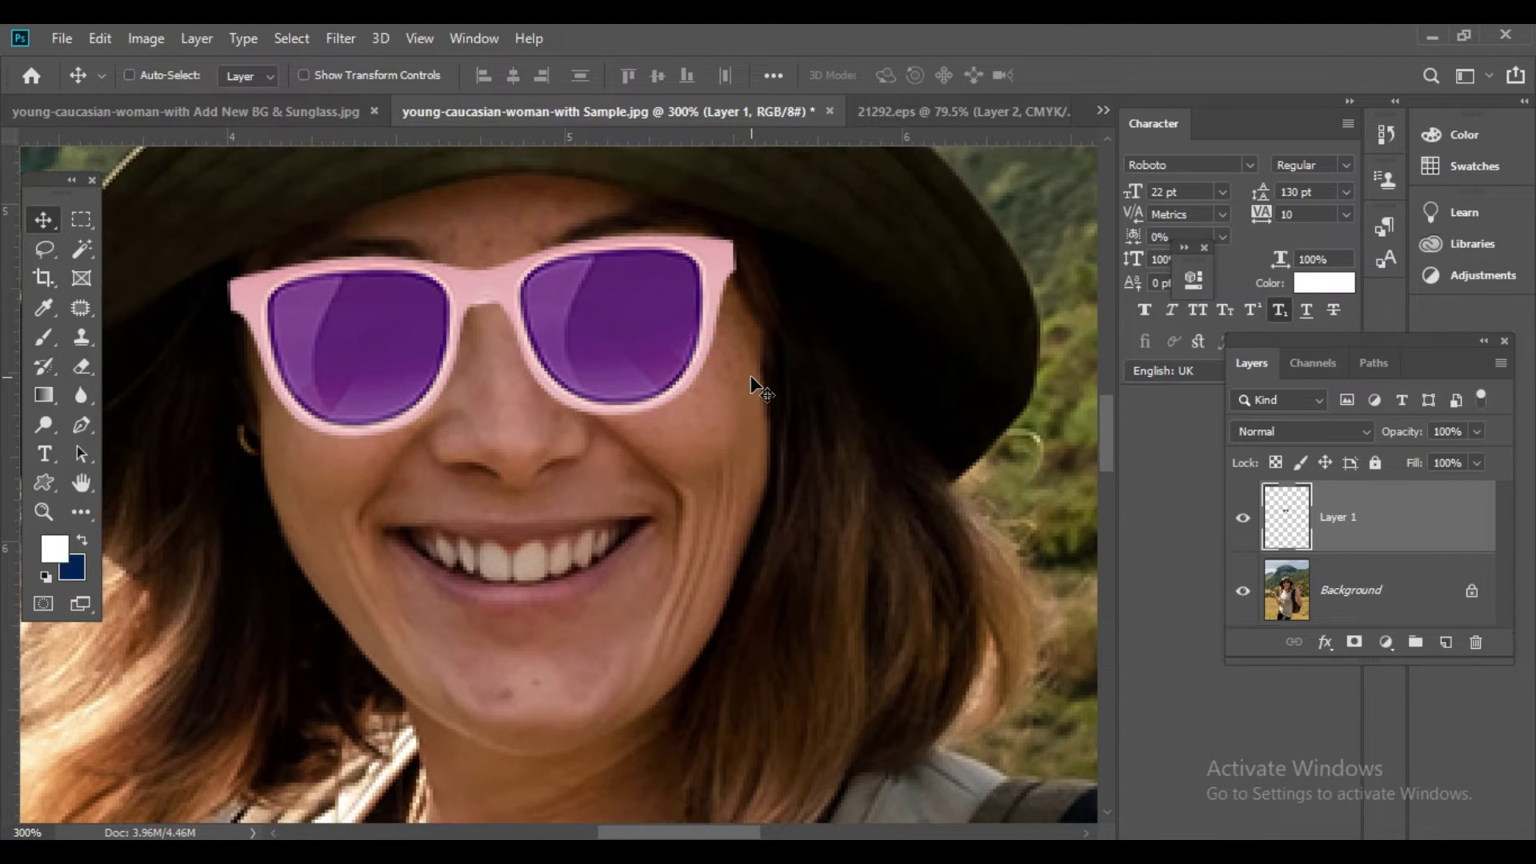
{"action": "key", "text": "ctrl+minus"}
{"action": "key", "text": "ctrl"}
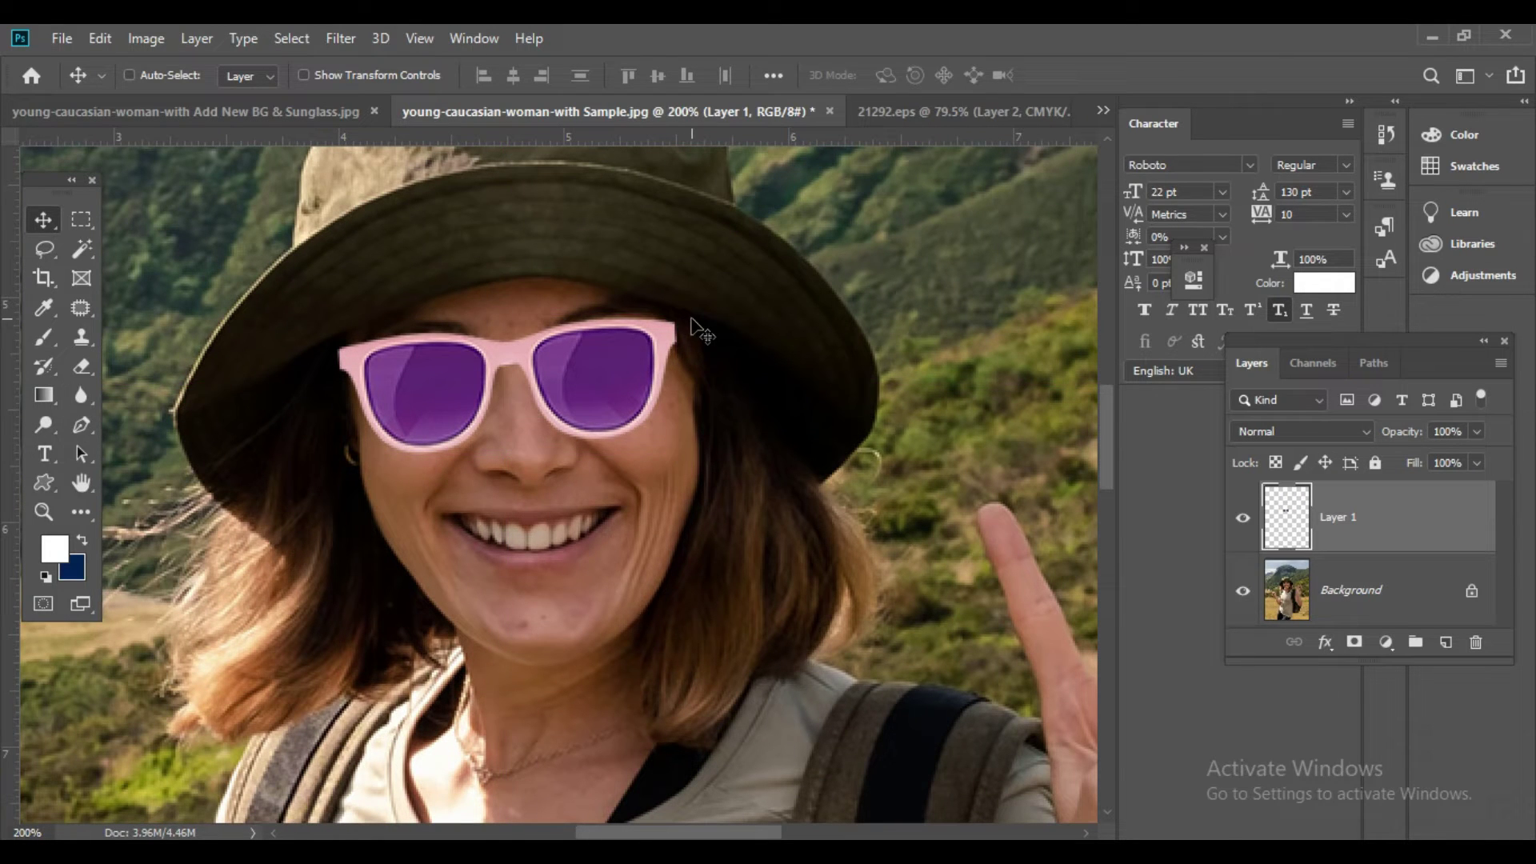
{"action": "key", "text": "ctrl+t"}
{"action": "mouse_move", "coordinate": [676, 316]}
{"action": "left_mouse_down"}
{"action": "mouse_move", "coordinate": [660, 324]}
{"action": "mouse_move", "coordinate": [679, 317]}
{"action": "left_mouse_up"}
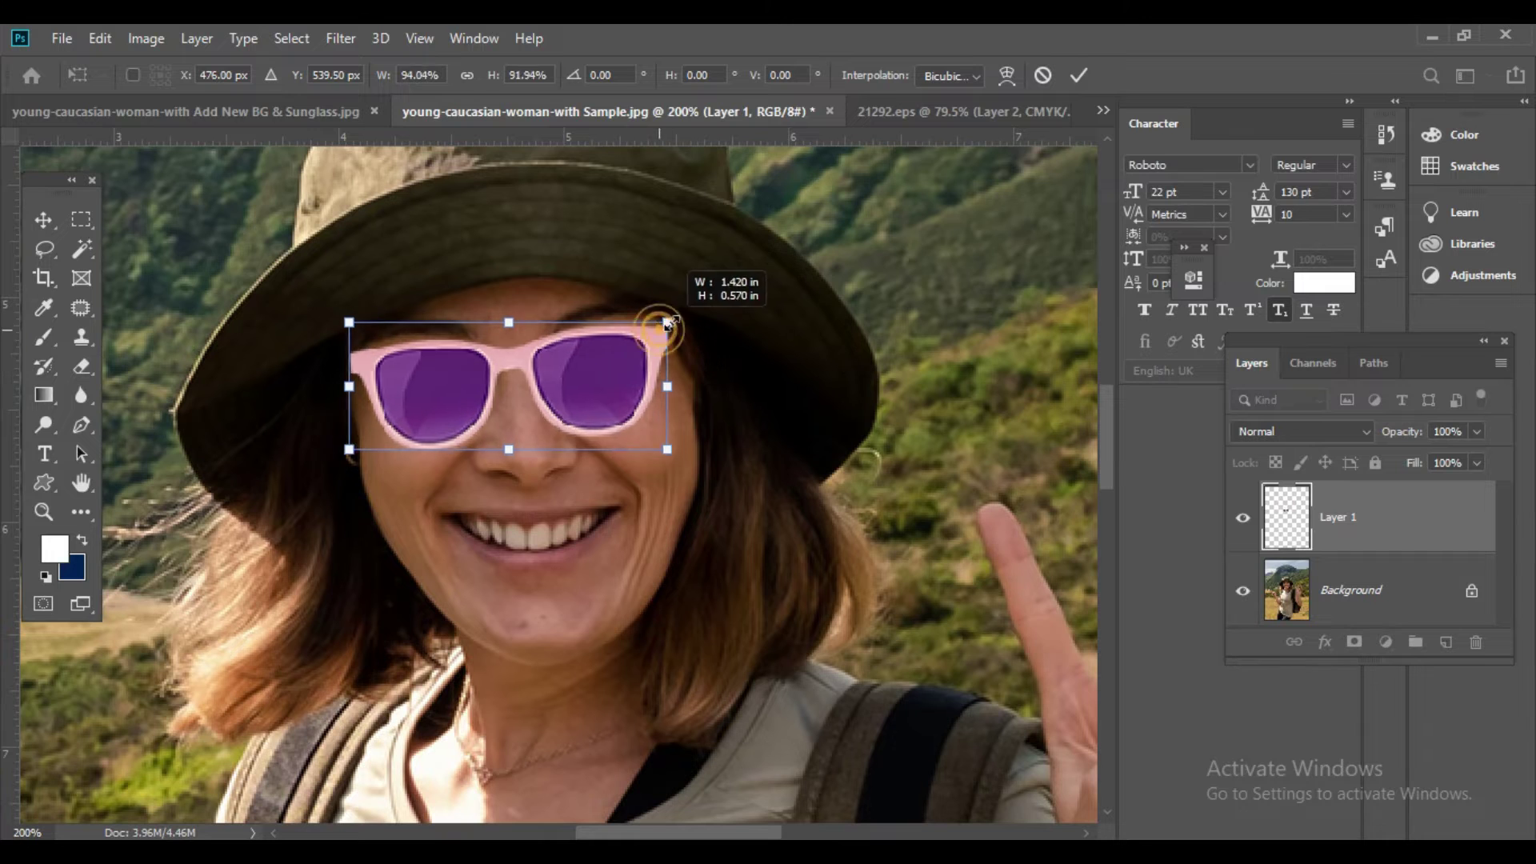
{"action": "key", "text": "Return"}
Compare with the sunglasses hidden, then rotate them level over her eyes.
{"action": "key", "text": "ctrl+0"}
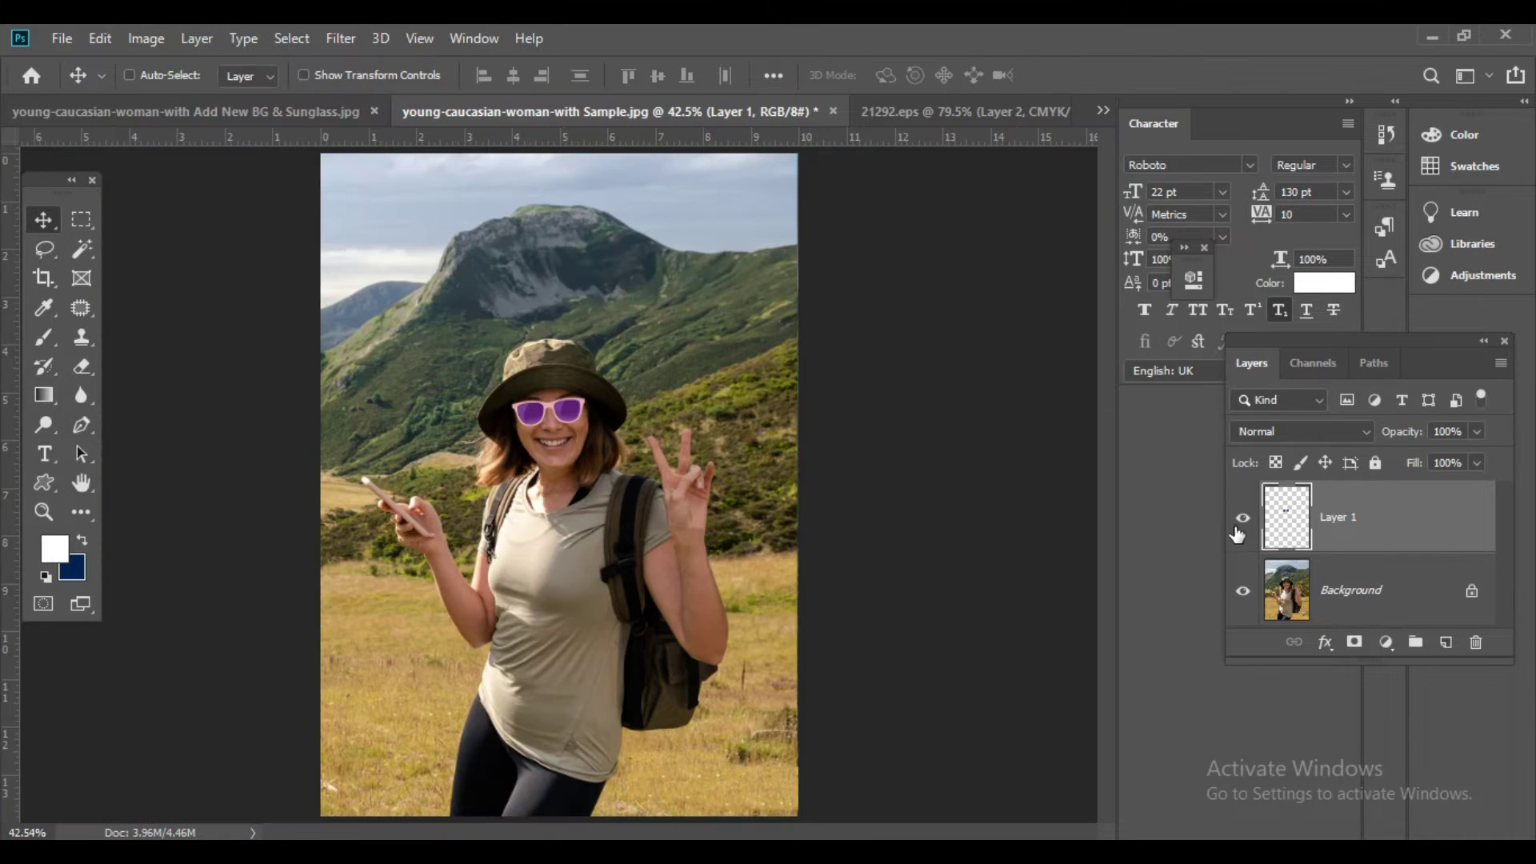
{"action": "left_click", "coordinate": [1244, 525]}
{"action": "left_click", "coordinate": [1243, 525]}
{"action": "left_click", "coordinate": [1244, 525]}
{"action": "left_click", "coordinate": [577, 439]}
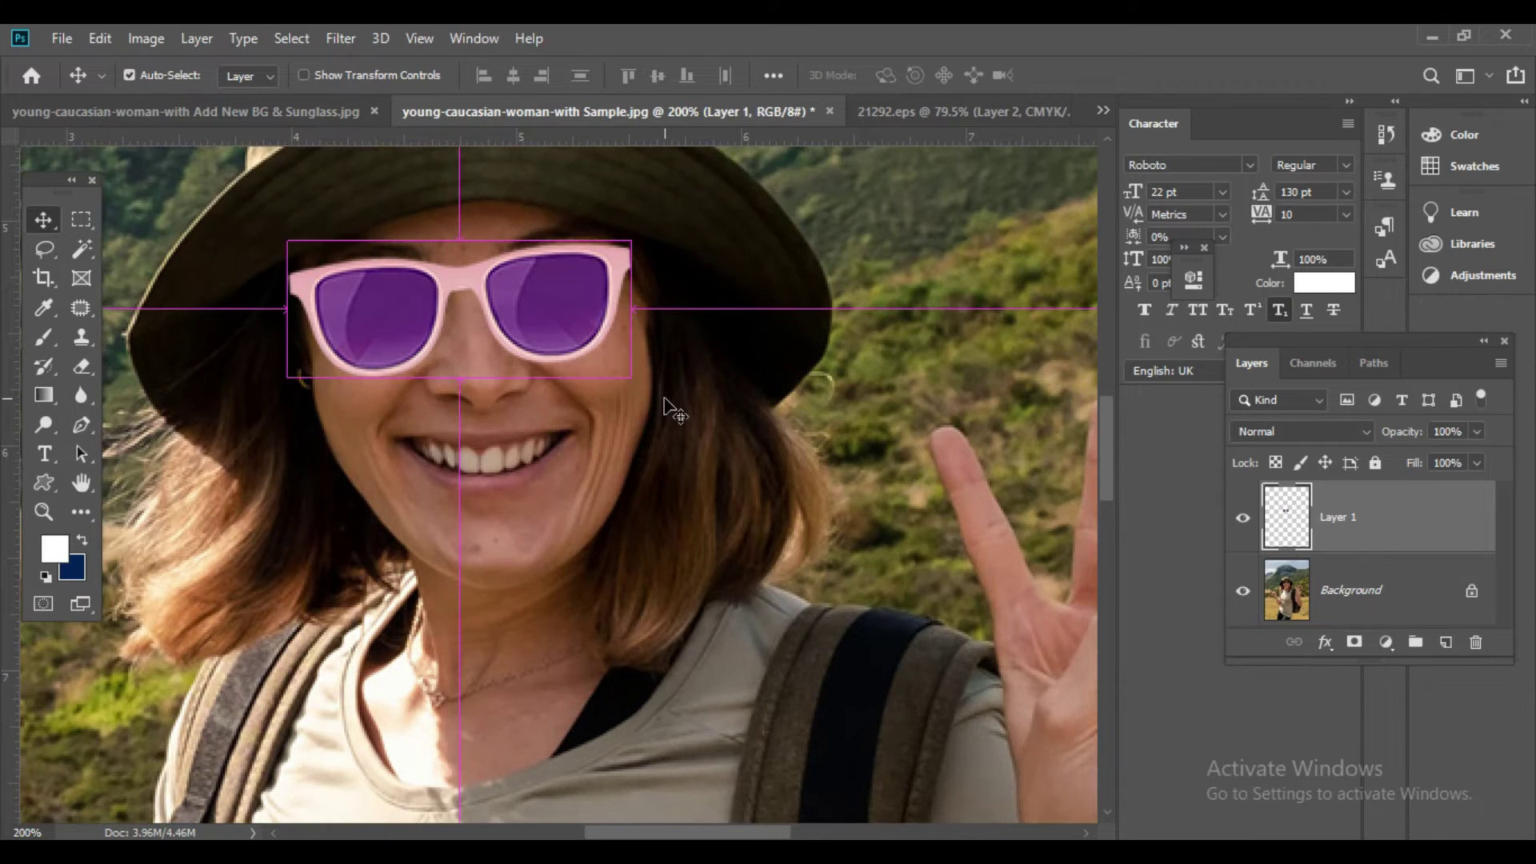
{"action": "key", "text": "ctrl+t"}
{"action": "left_click_drag", "start_coordinate": [665, 234], "coordinate": [680, 244]}
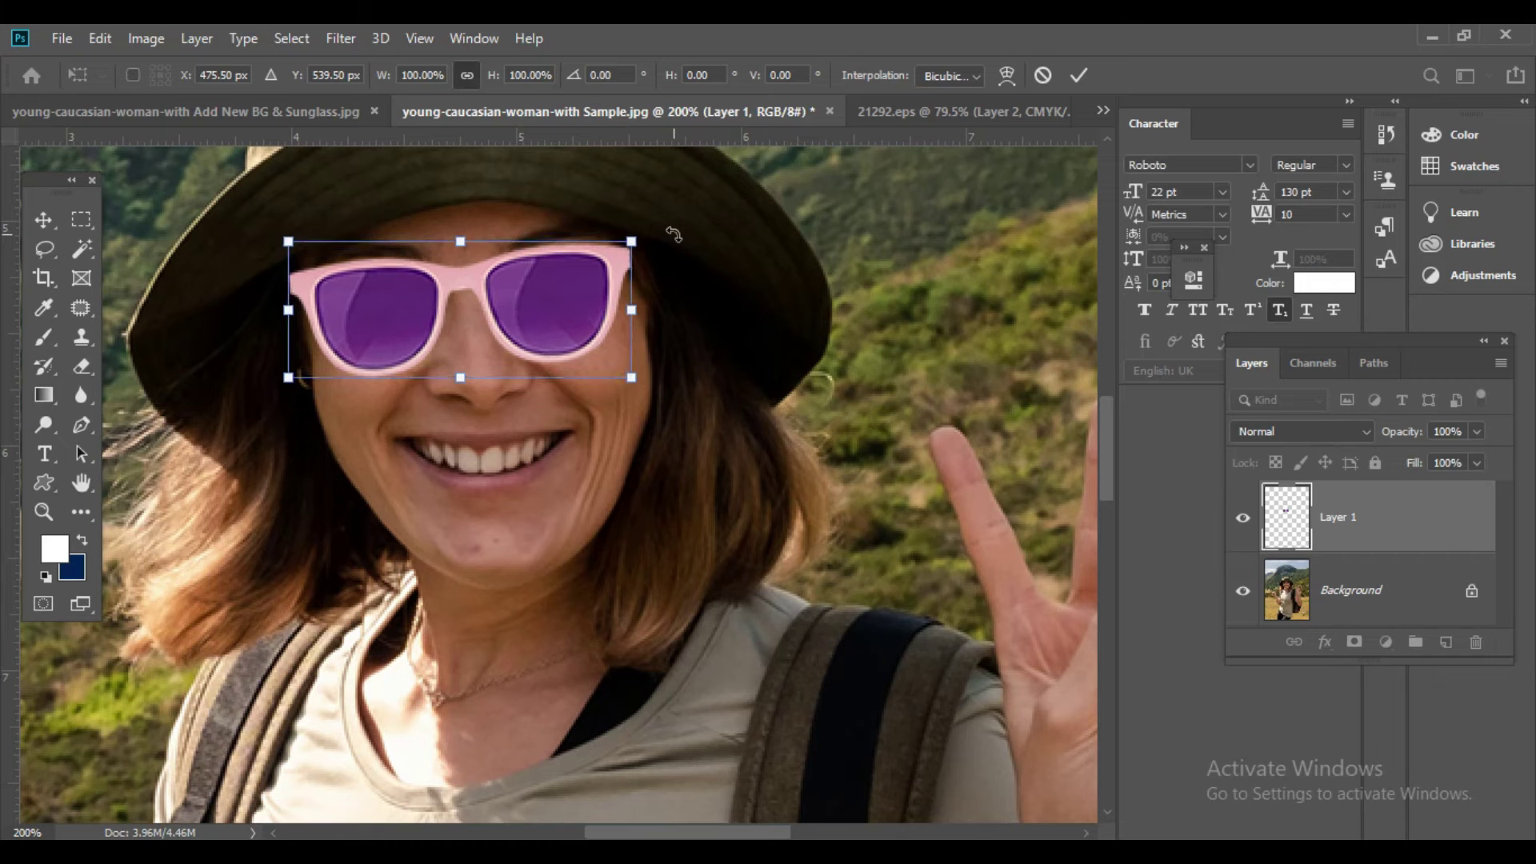
{"action": "key", "text": "Return"}
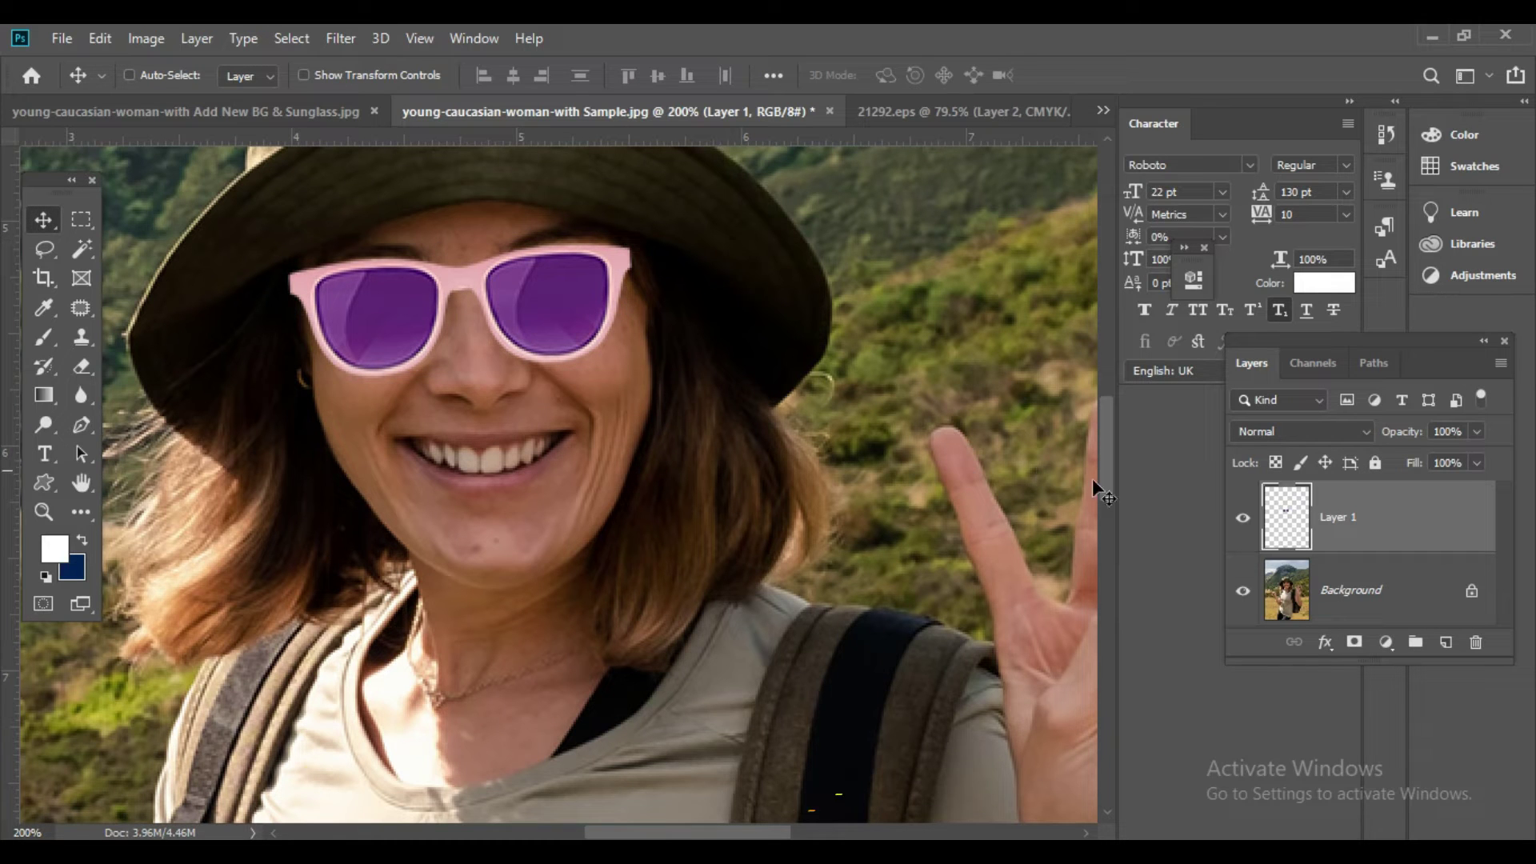
Merge the sunglasses layer into the Background with Ctrl+E.
{"action": "left_click", "coordinate": [1382, 588]}
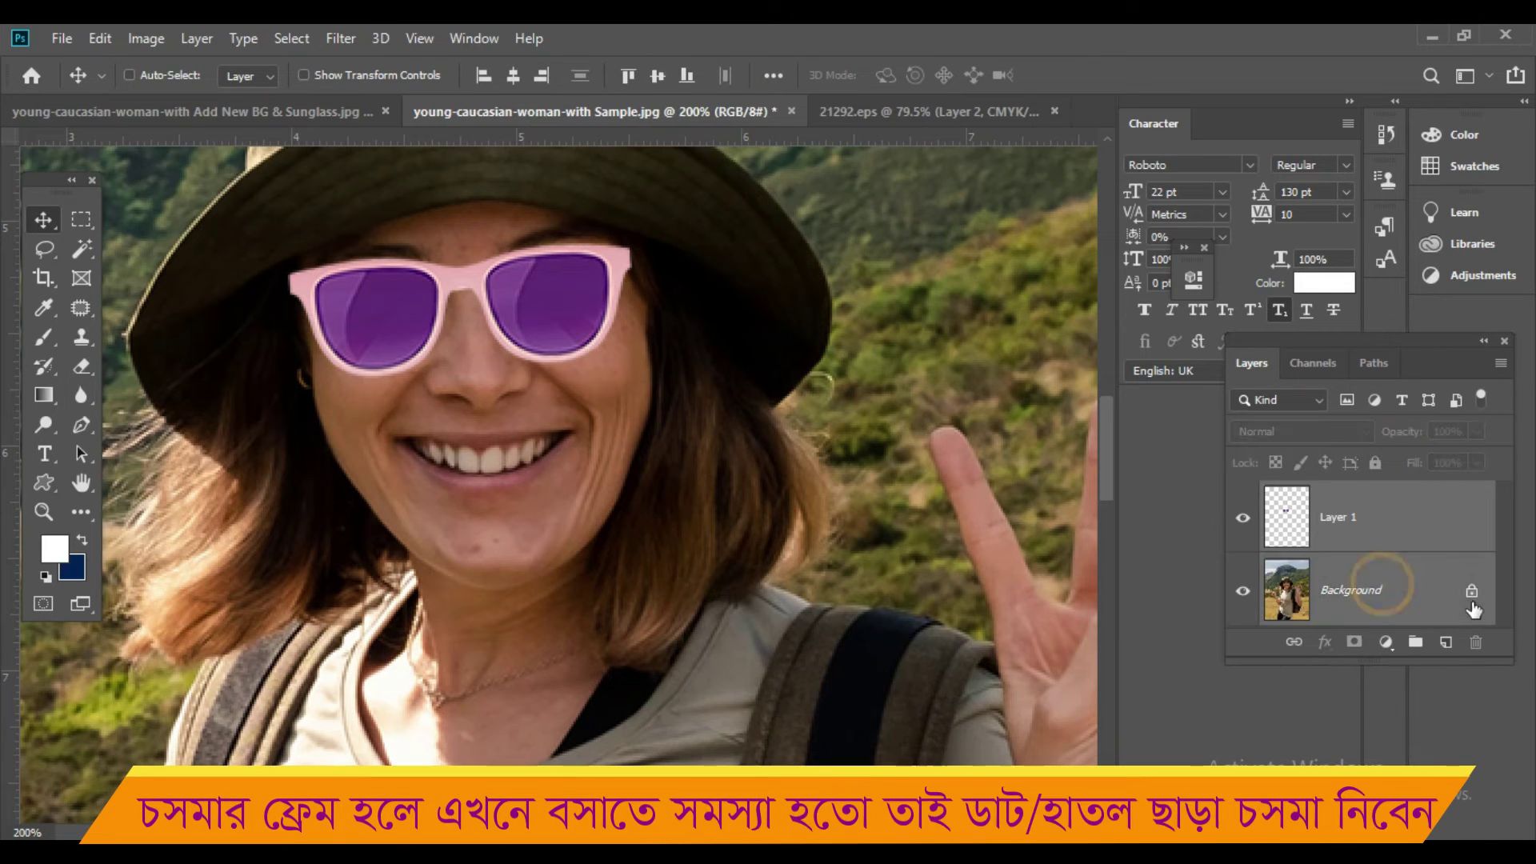
{"action": "key", "text": "ctrl+e"}
{"action": "left_click", "coordinate": [668, 284], "text": "ctrl"}
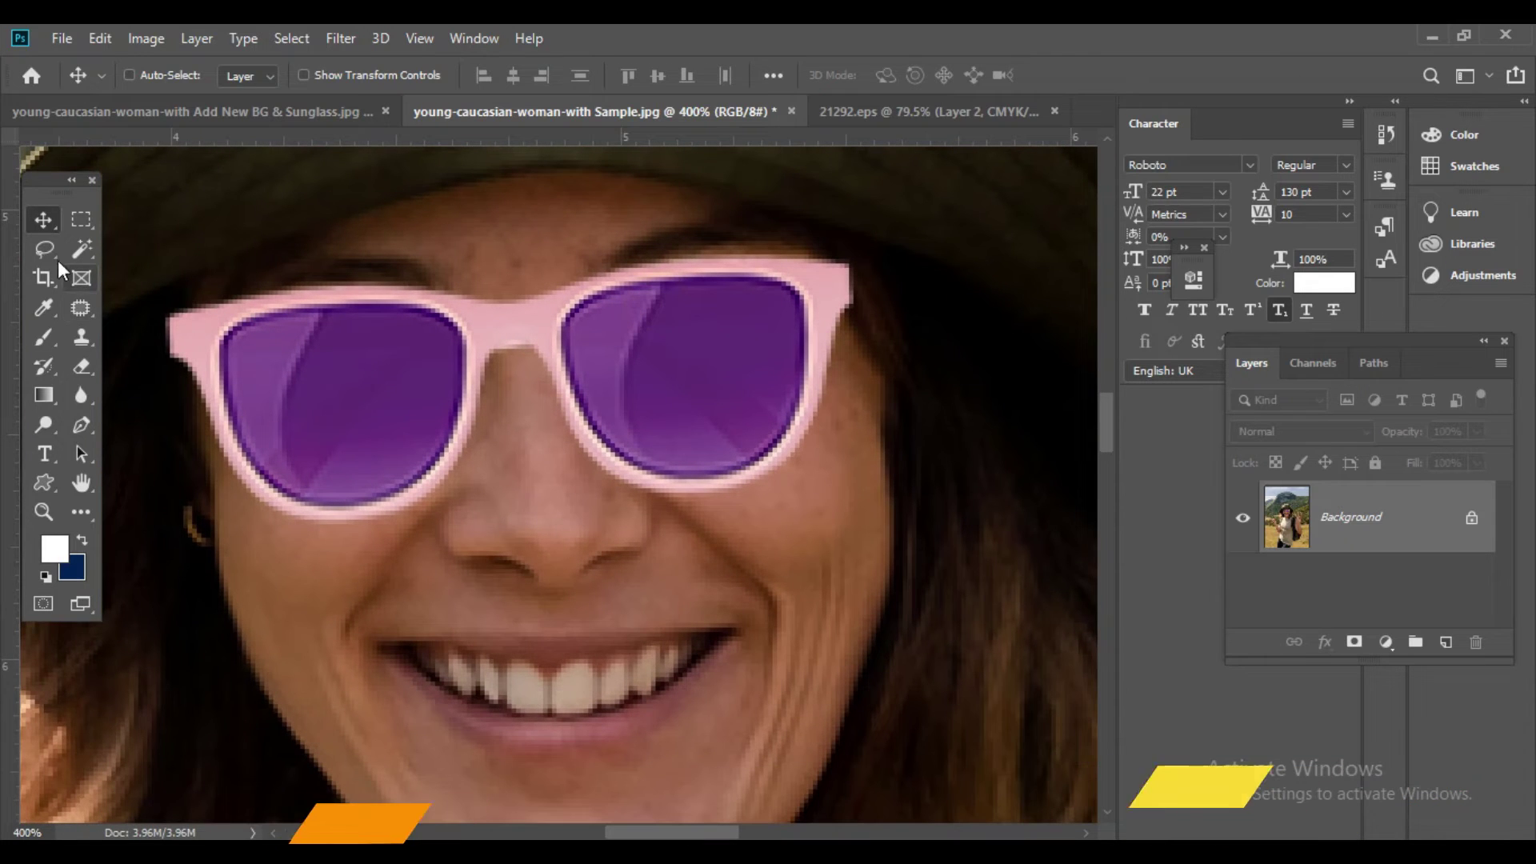
{"action": "left_click", "coordinate": [81, 340]}
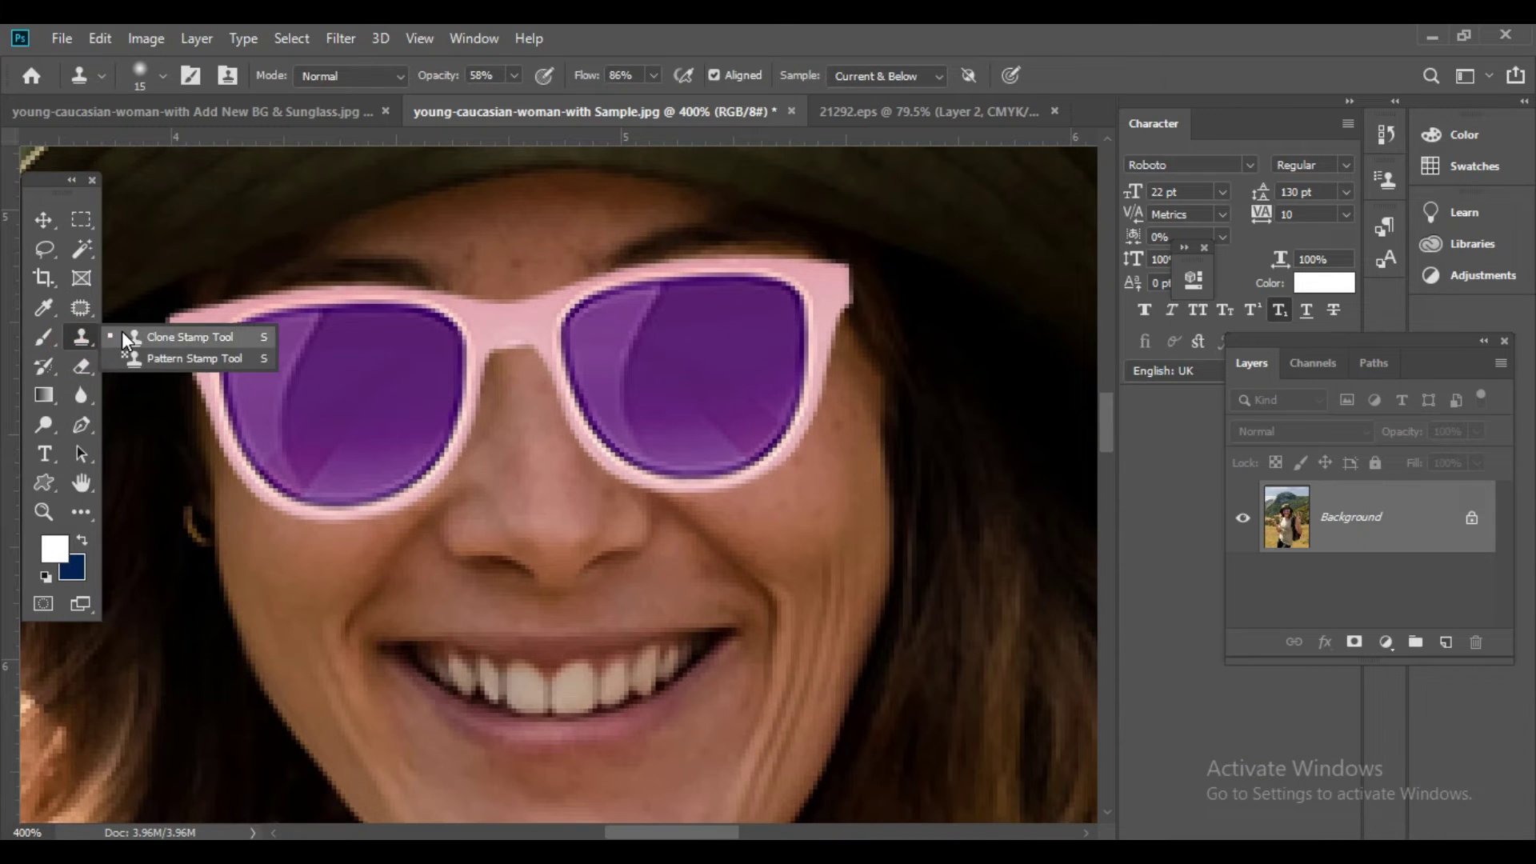
{"action": "left_click", "coordinate": [122, 330]}
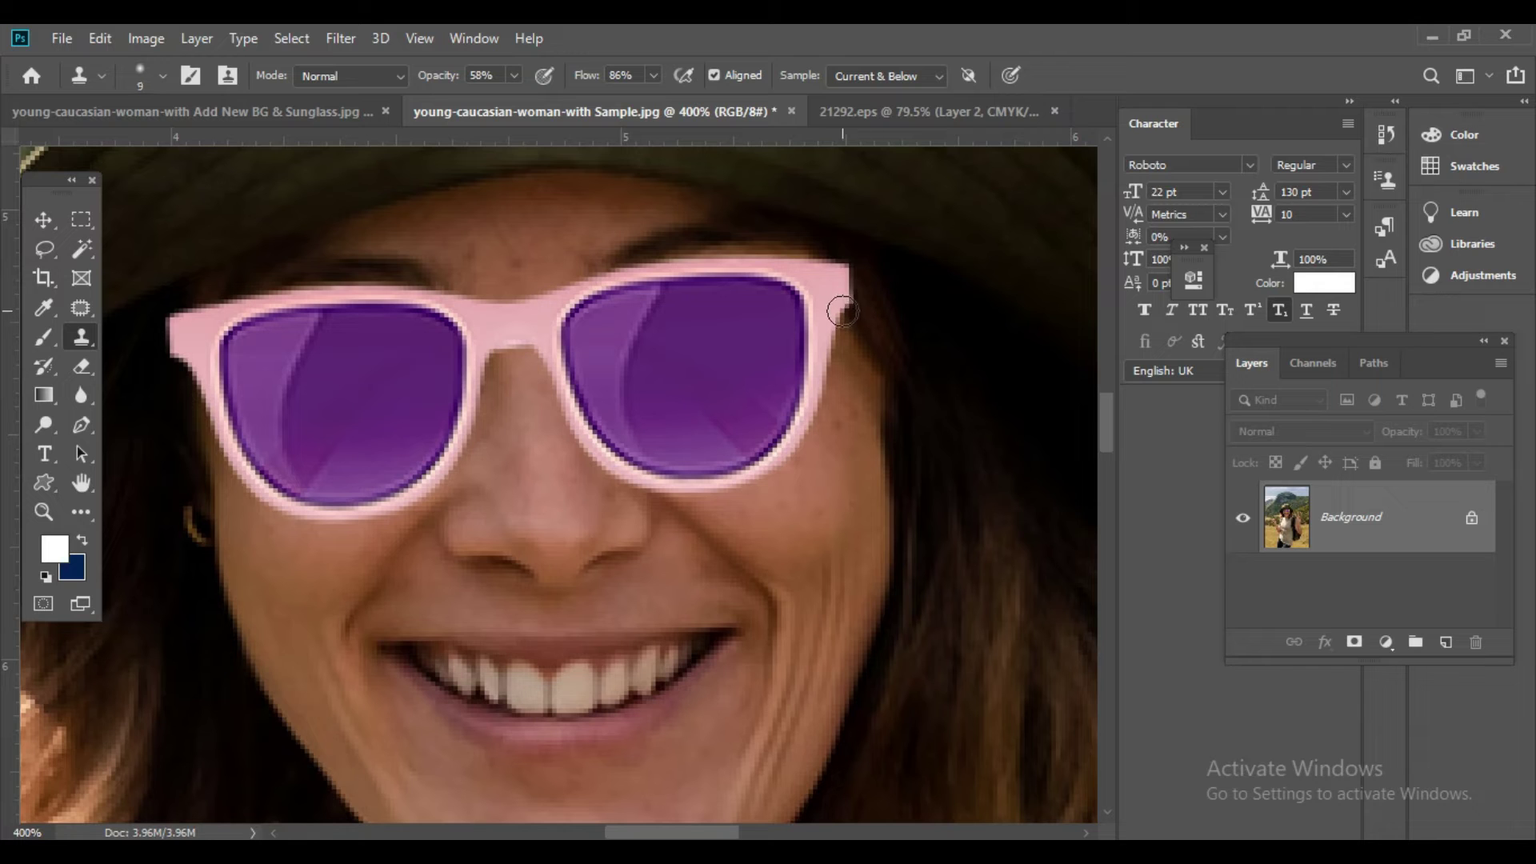
Clone the pink frame to extend the right-hand temple arm back into her hair.
{"action": "left_click", "coordinate": [835, 282]}
{"action": "key", "text": "Return"}
{"action": "left_click", "coordinate": [836, 274], "text": "alt"}
{"action": "mouse_move", "coordinate": [865, 267]}
{"action": "left_mouse_down"}
{"action": "mouse_move", "coordinate": [889, 258]}
{"action": "mouse_move", "coordinate": [849, 290]}
{"action": "mouse_move", "coordinate": [867, 282]}
{"action": "left_mouse_up"}
{"action": "left_click", "coordinate": [868, 280]}
{"action": "left_click", "coordinate": [880, 277]}
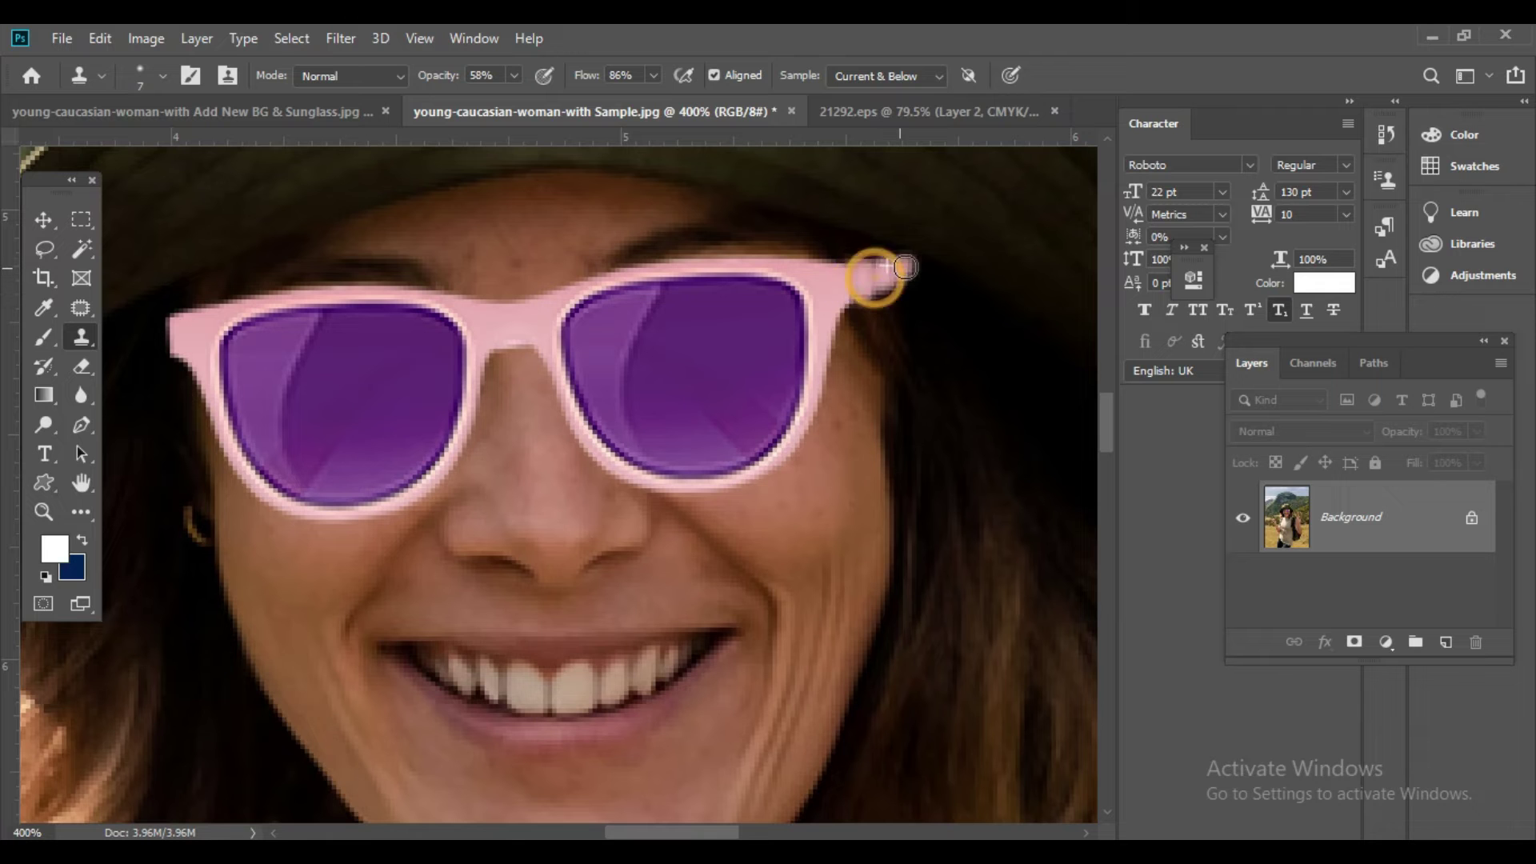
{"action": "key", "text": "ctrl+0"}
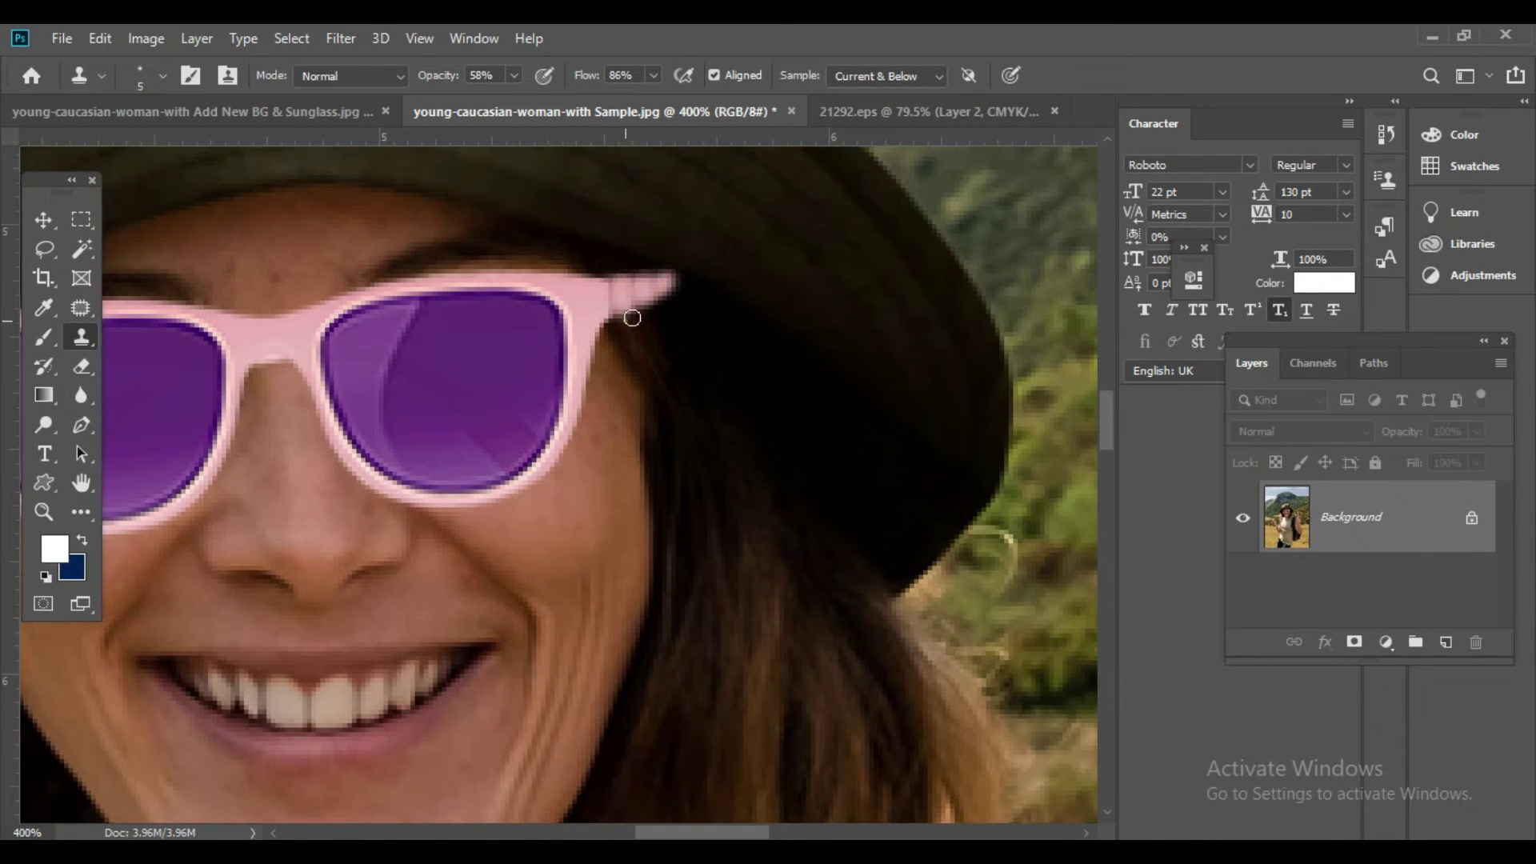
{"action": "left_click", "coordinate": [662, 309], "text": "alt"}
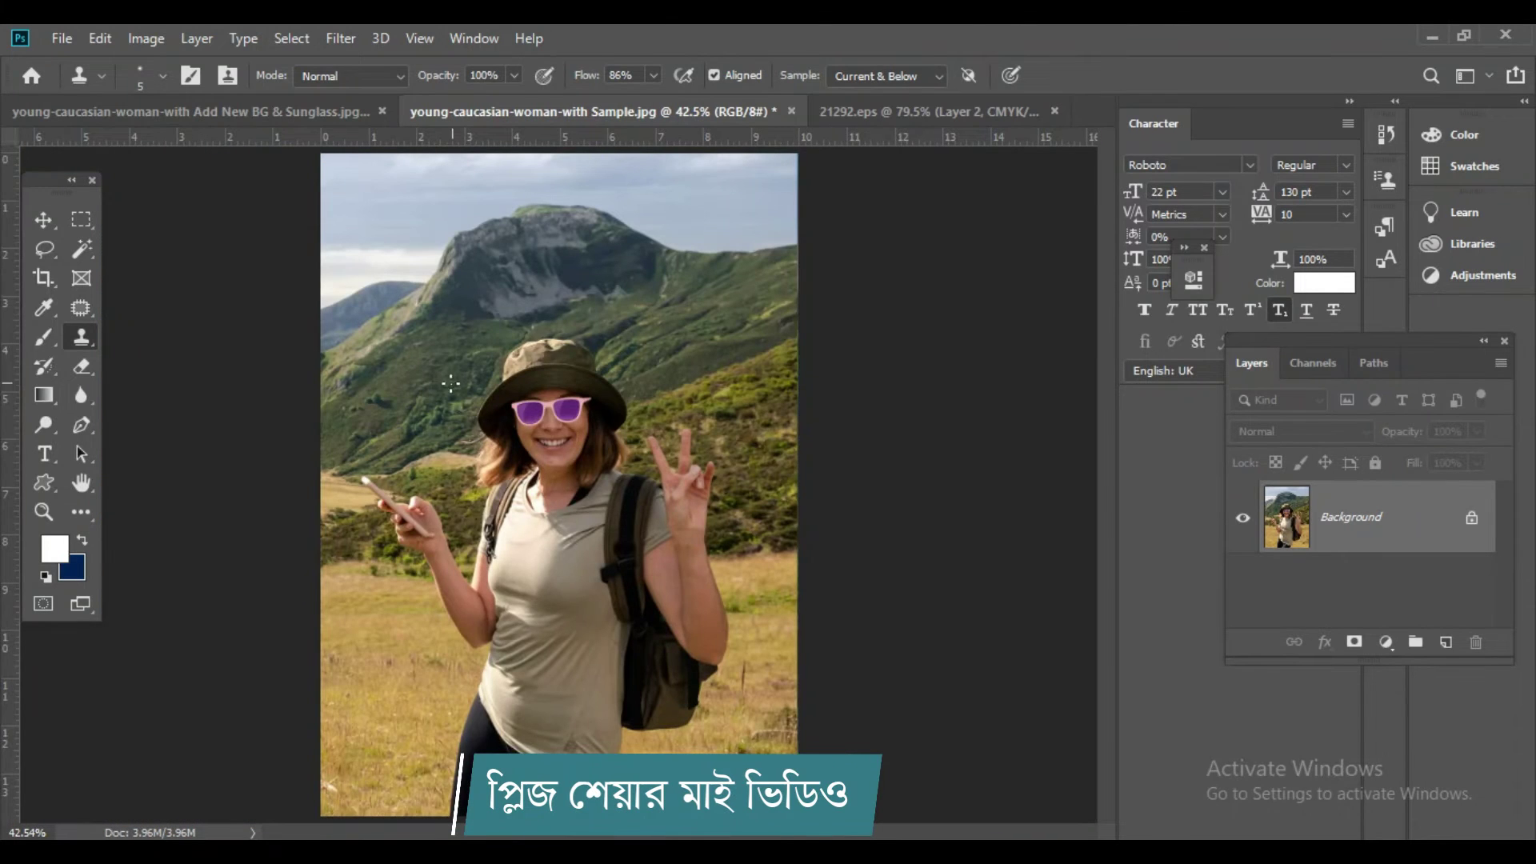
Clone-paint the left pink temple arm back into her hair, then fit the photo on screen.
{"action": "scroll", "coordinate": [505, 412], "scroll_direction": "up", "scroll_amount": 5}
{"action": "scroll", "coordinate": [522, 412], "scroll_direction": "up", "scroll_amount": 1}
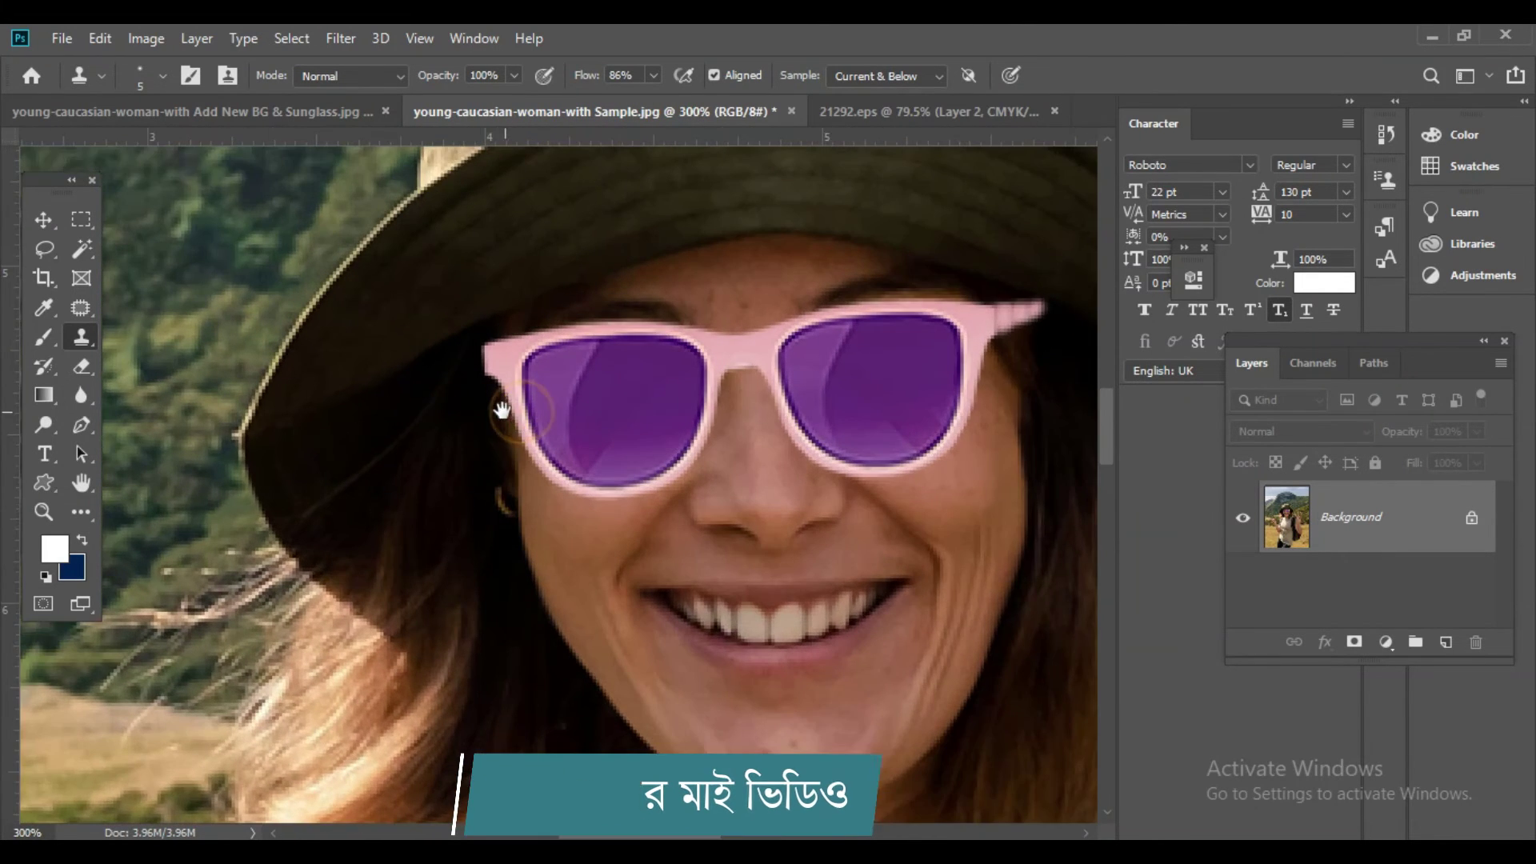
{"action": "scroll", "coordinate": [508, 401], "scroll_direction": "up", "scroll_amount": 1}
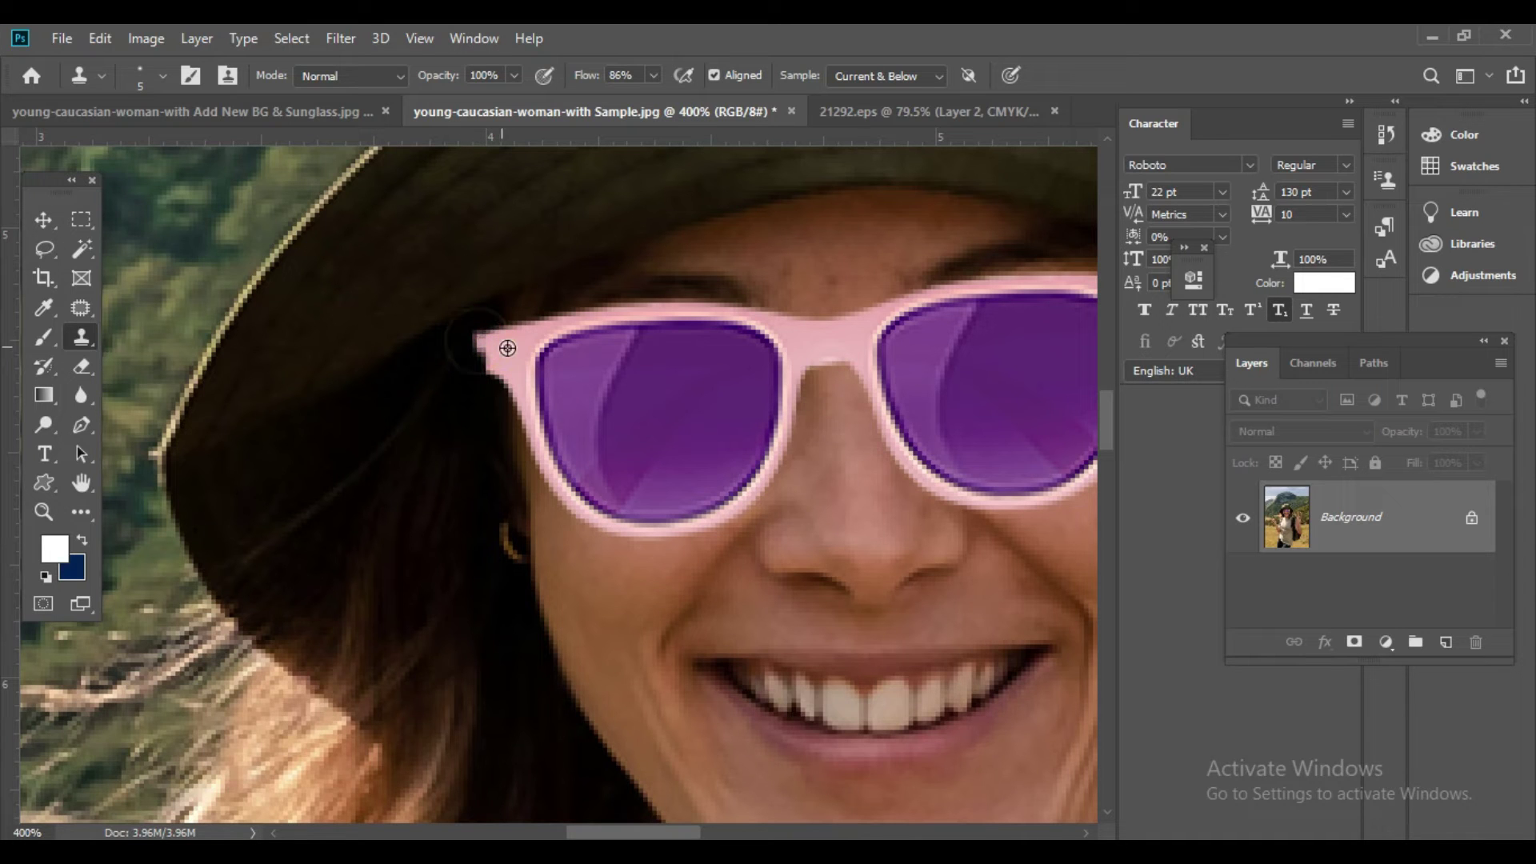
{"action": "mouse_move", "coordinate": [463, 344]}
{"action": "left_mouse_down"}
{"action": "mouse_move", "coordinate": [445, 339]}
{"action": "mouse_move", "coordinate": [472, 361]}
{"action": "mouse_move", "coordinate": [422, 340]}
{"action": "left_mouse_up"}
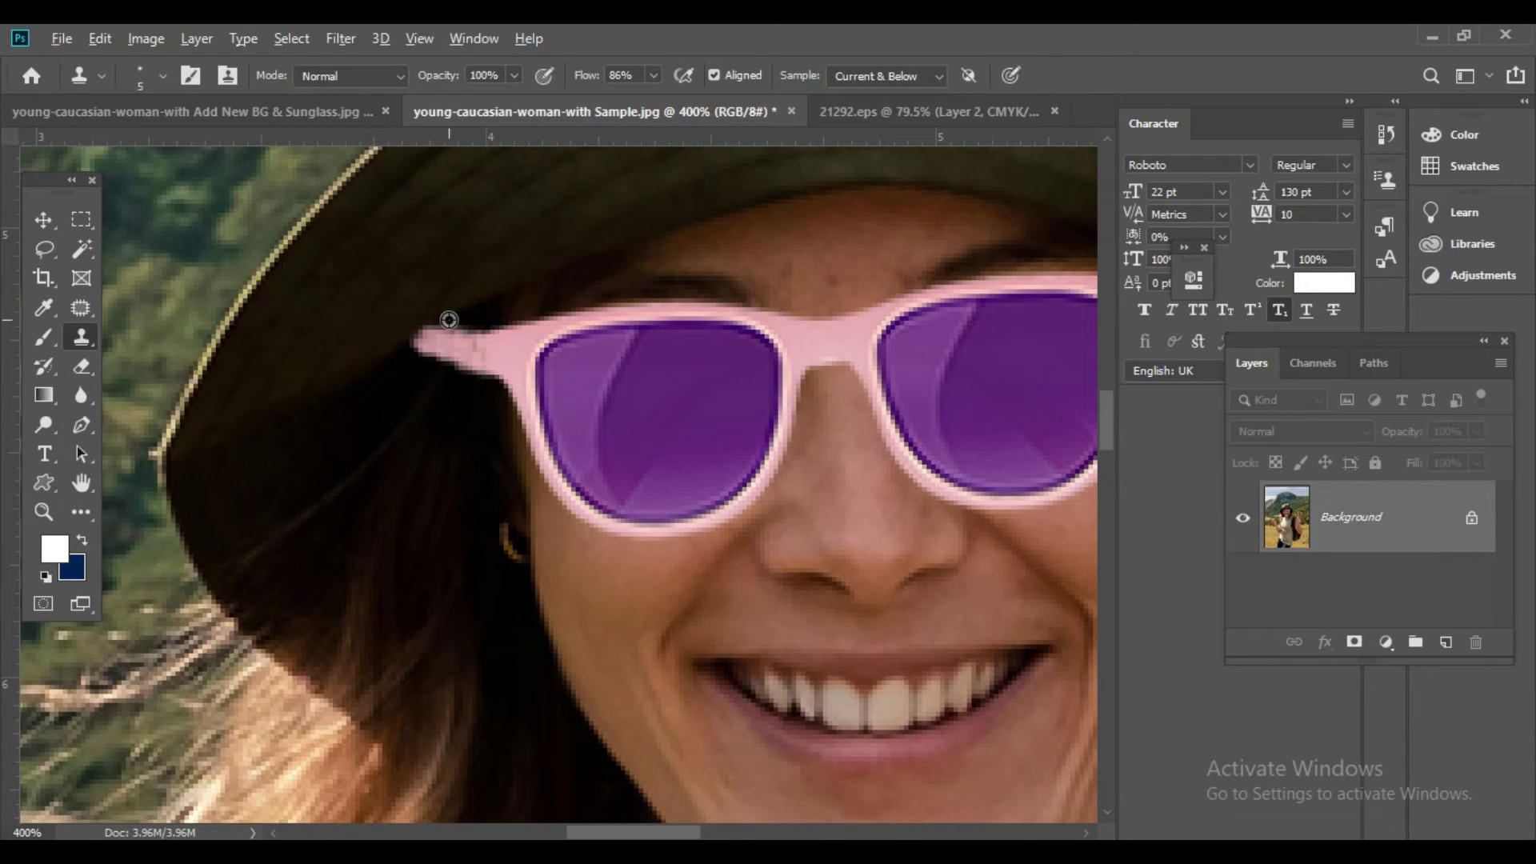
{"action": "key", "text": "ctrl+0"}
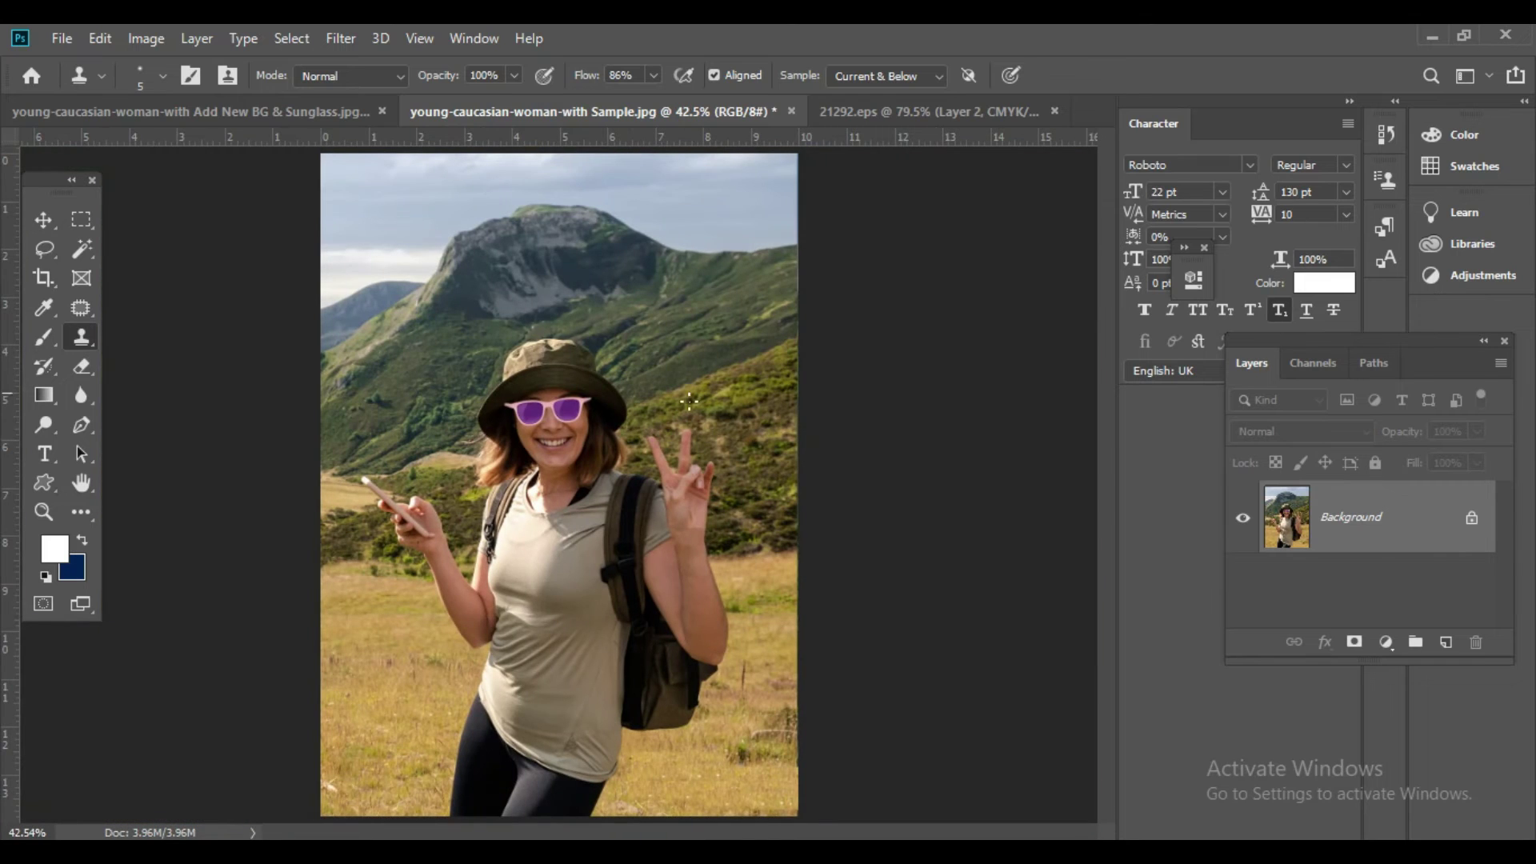
{"action": "key", "text": "ctrl+plus"}
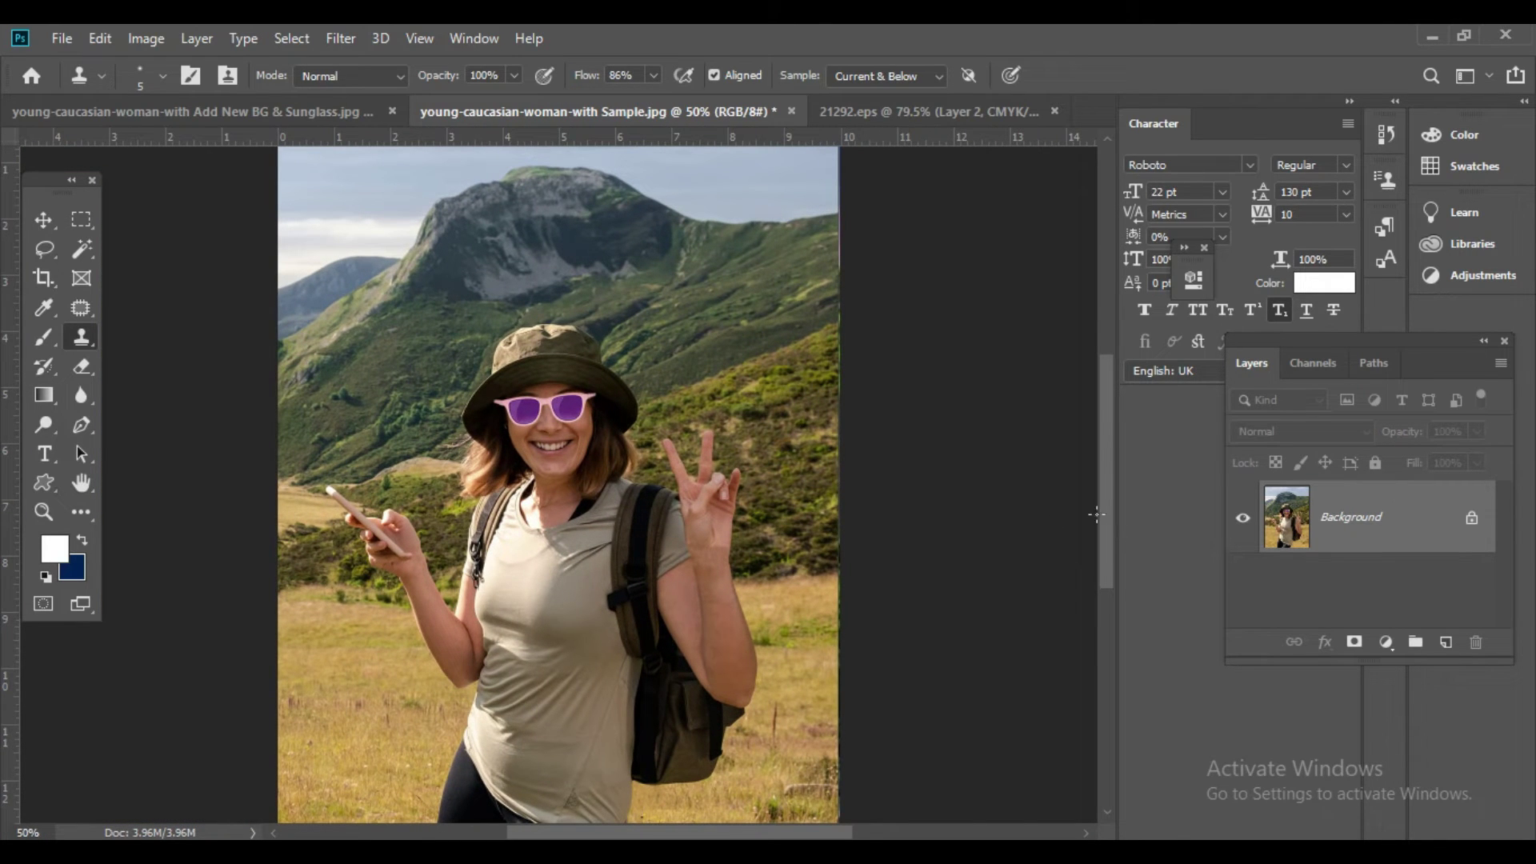
{"action": "left_click", "coordinate": [910, 112]}
{"action": "left_click", "coordinate": [608, 112]}
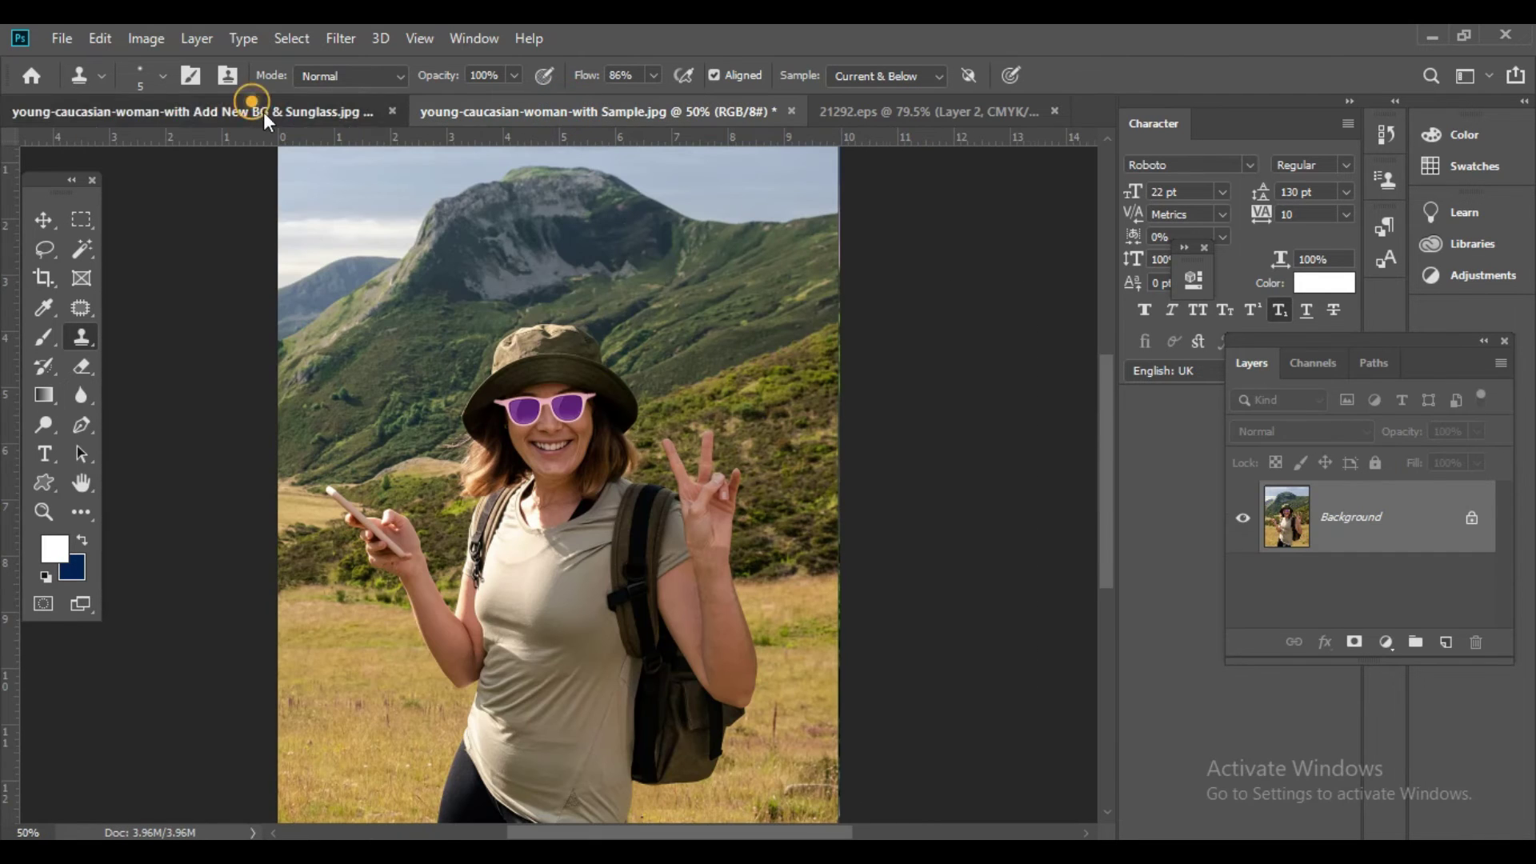
{"action": "left_click", "coordinate": [255, 111]}
{"action": "left_click", "coordinate": [555, 430]}
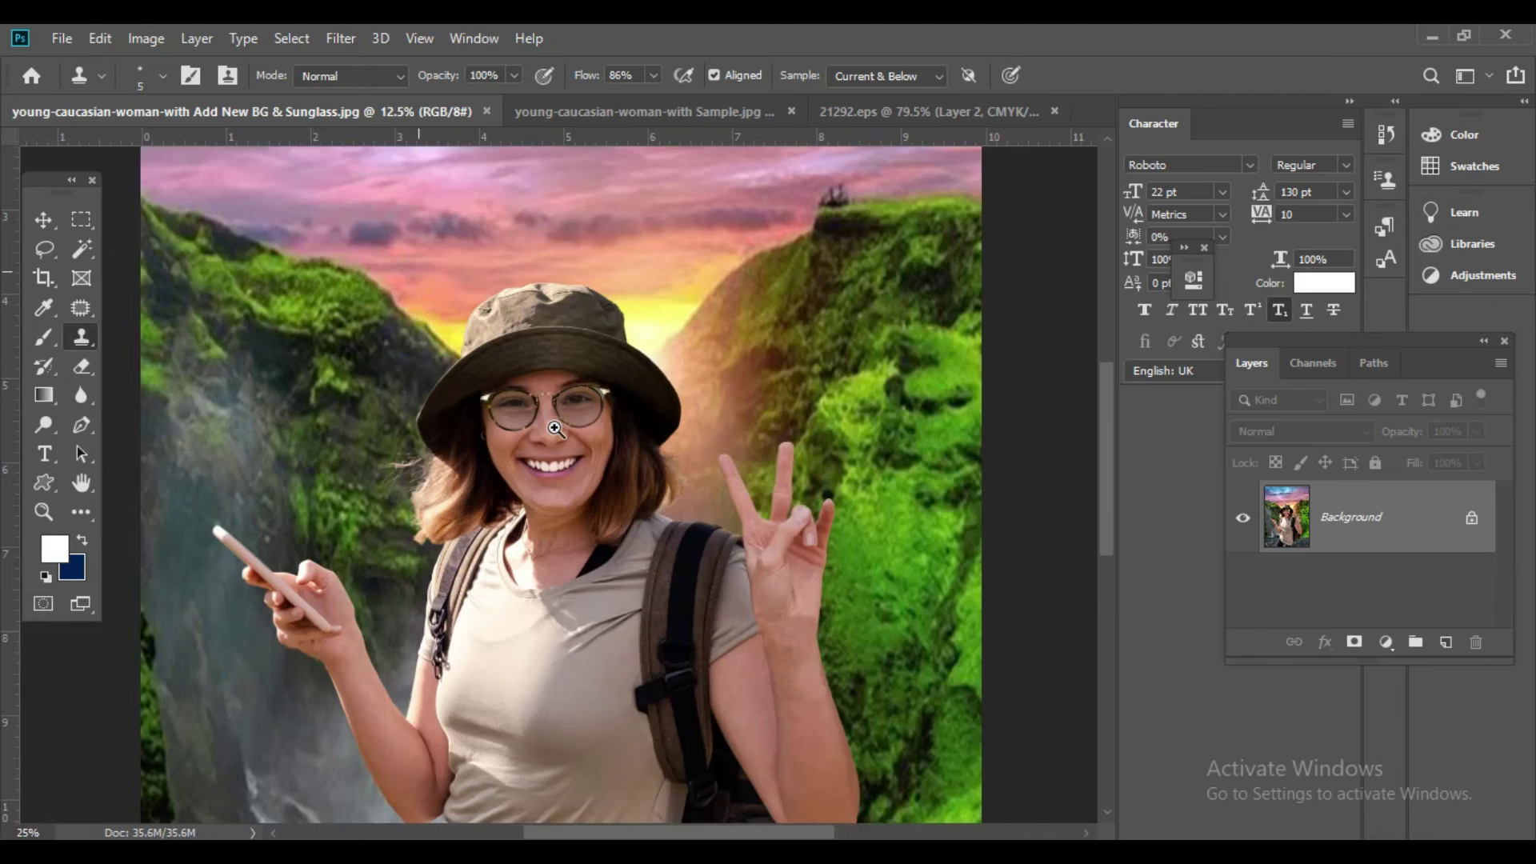
{"action": "left_click", "coordinate": [552, 425]}
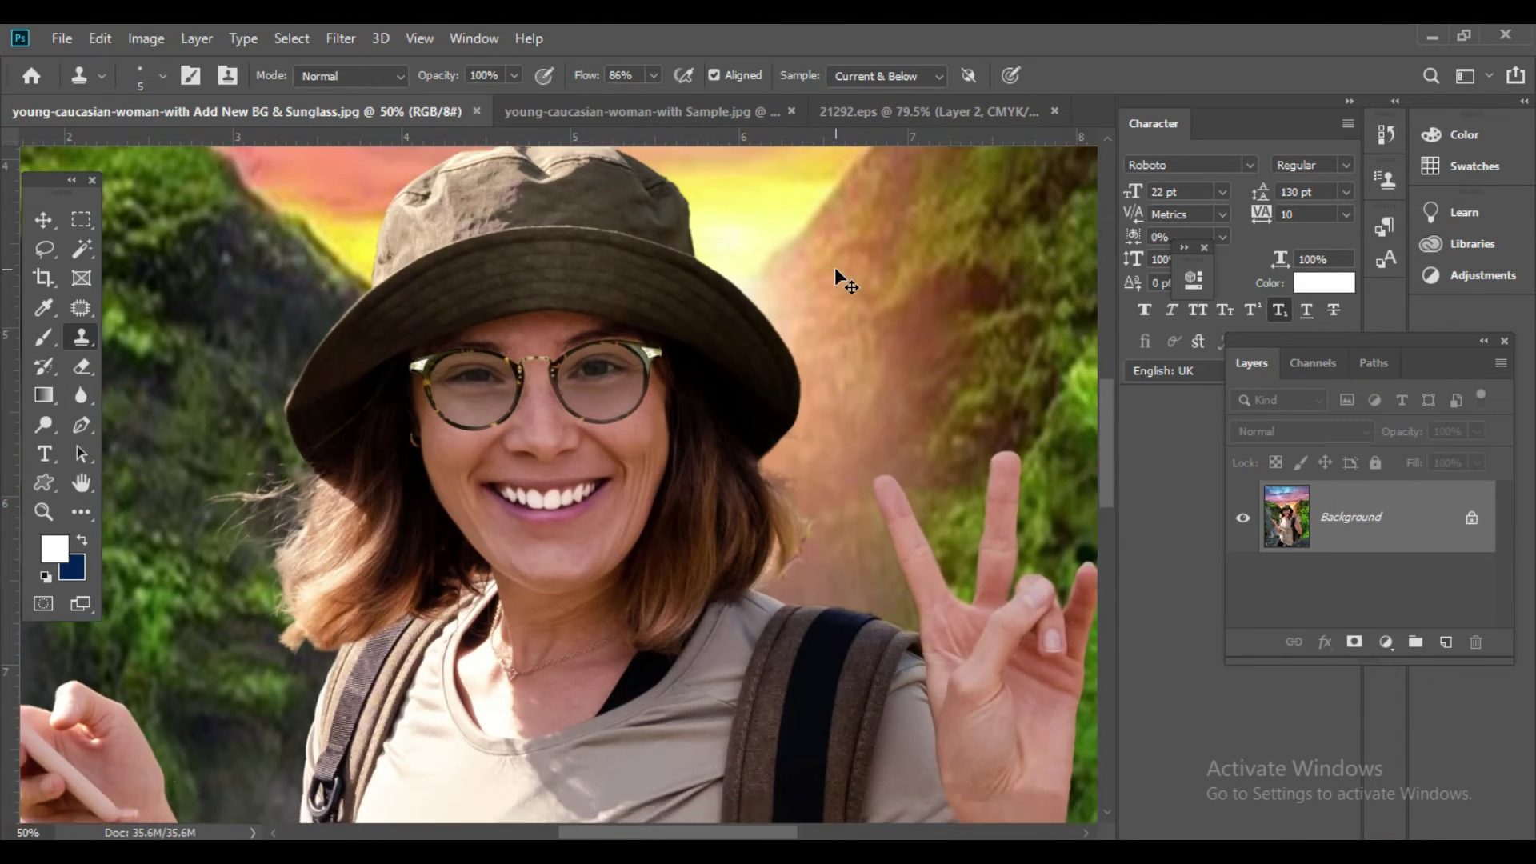
{"action": "key", "text": "ctrl+0"}
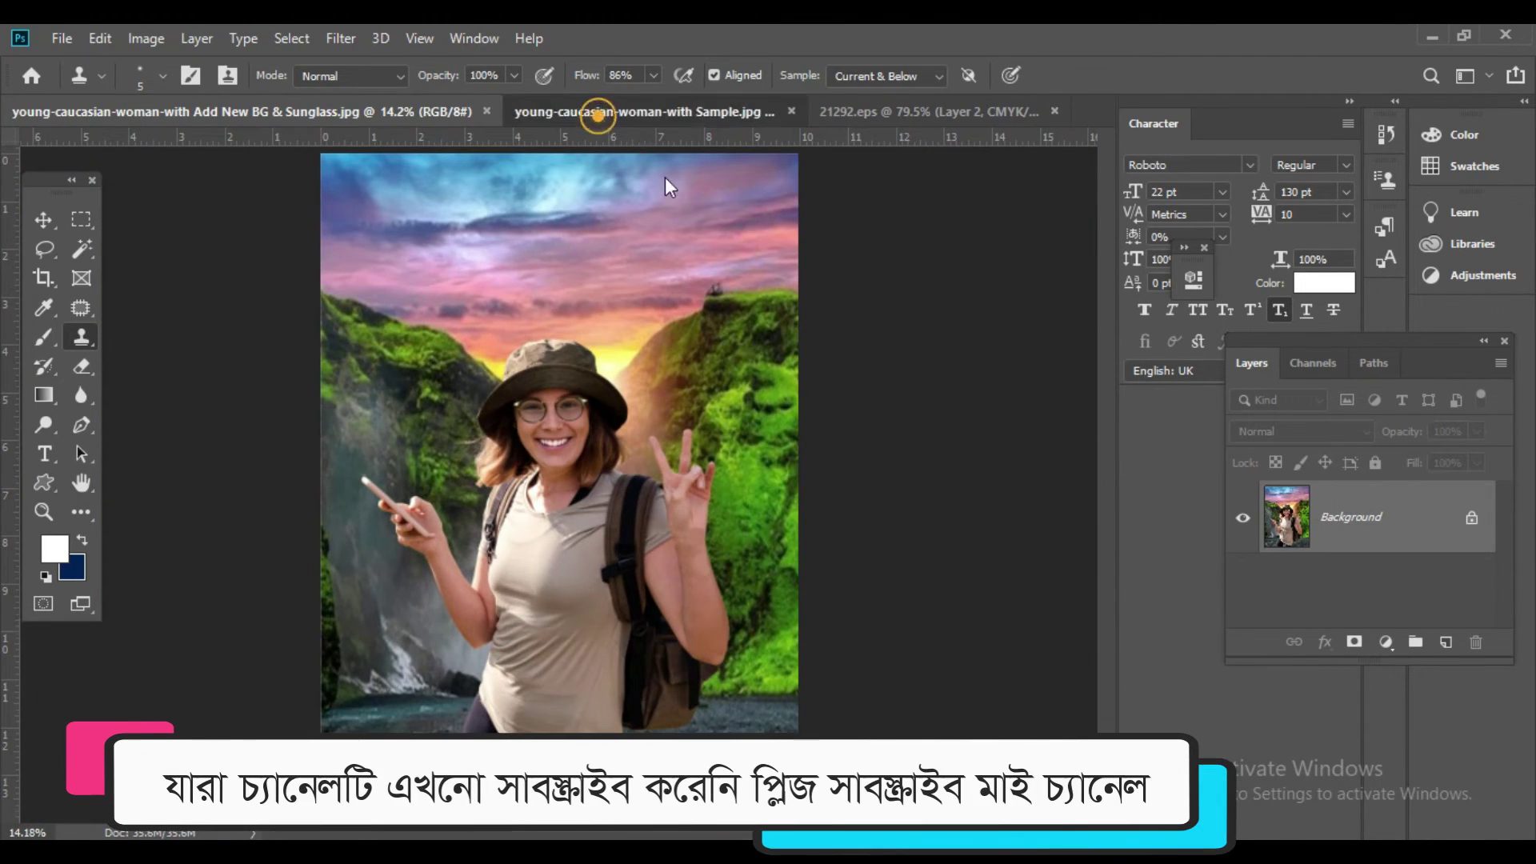
{"action": "left_click", "coordinate": [600, 111]}
Duplicate the layer, lasso-select the right lens, and fill it with light blue.
{"action": "left_click", "coordinate": [563, 418]}
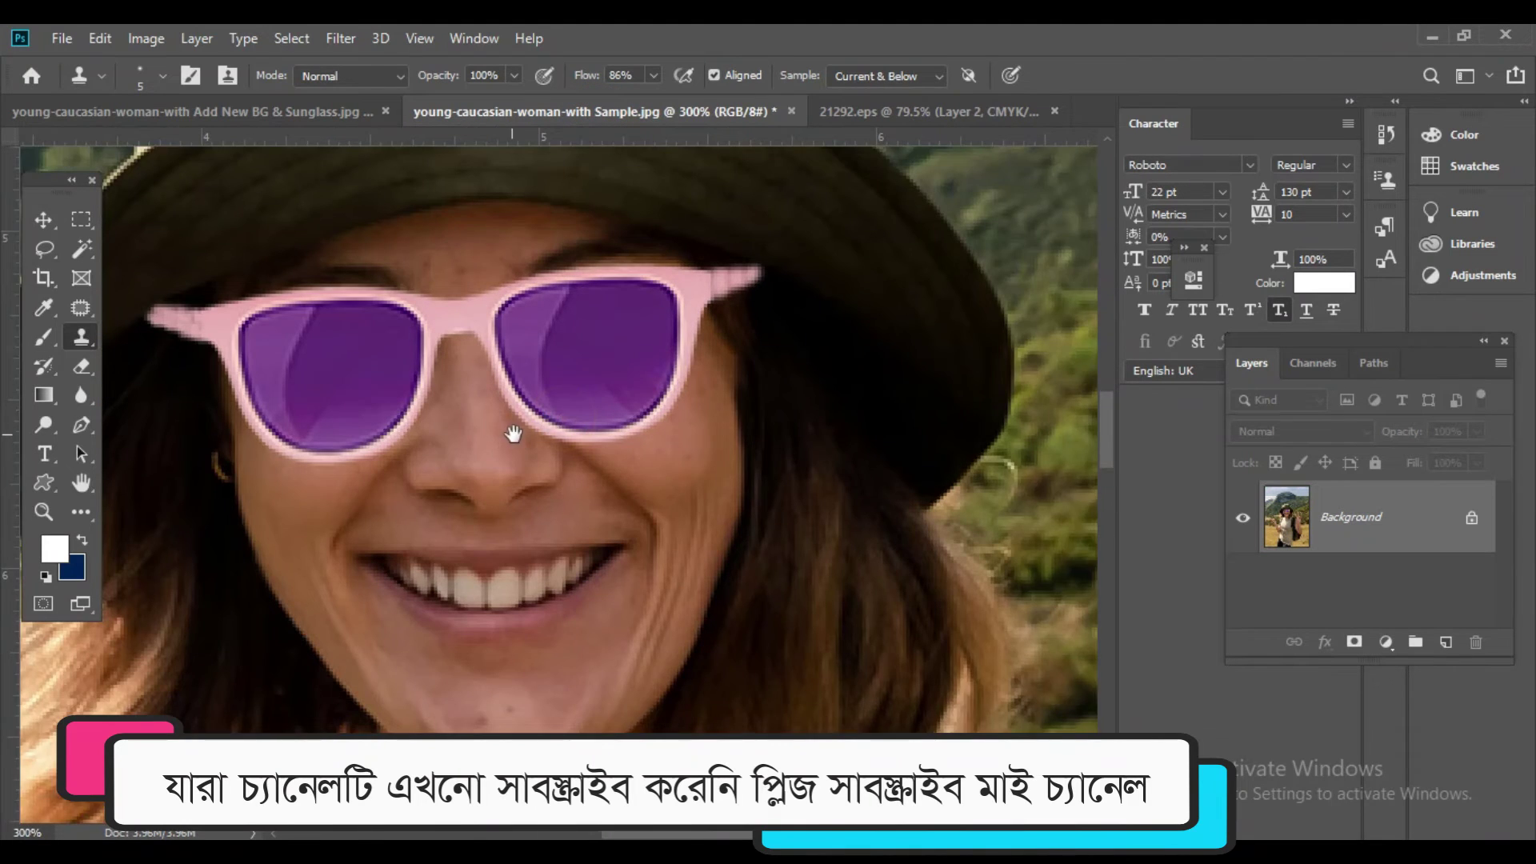
{"action": "left_click_drag", "start_coordinate": [515, 439], "coordinate": [608, 424]}
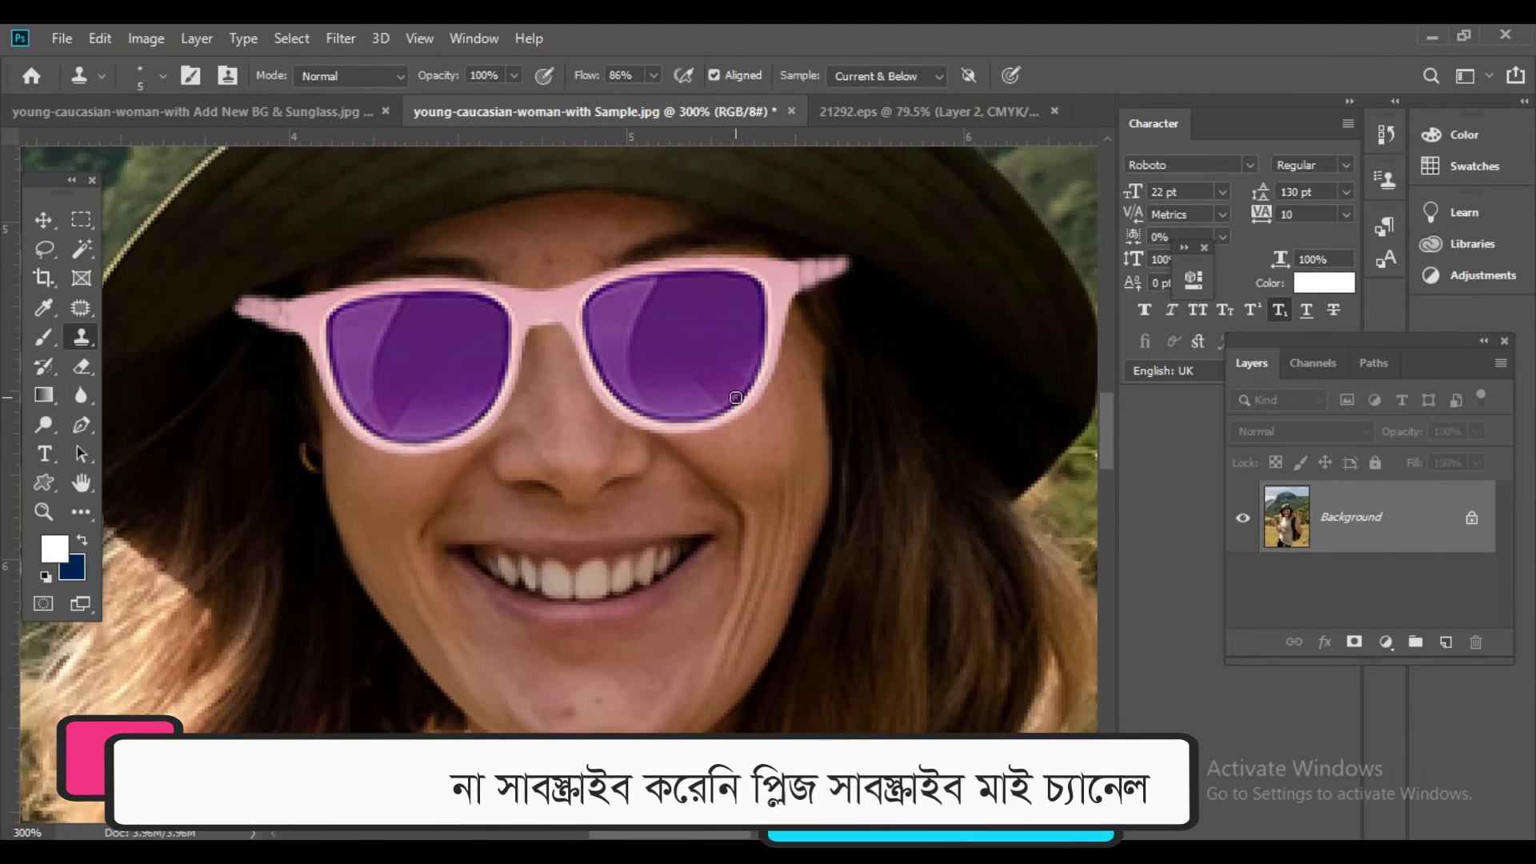
{"action": "key", "text": "l"}
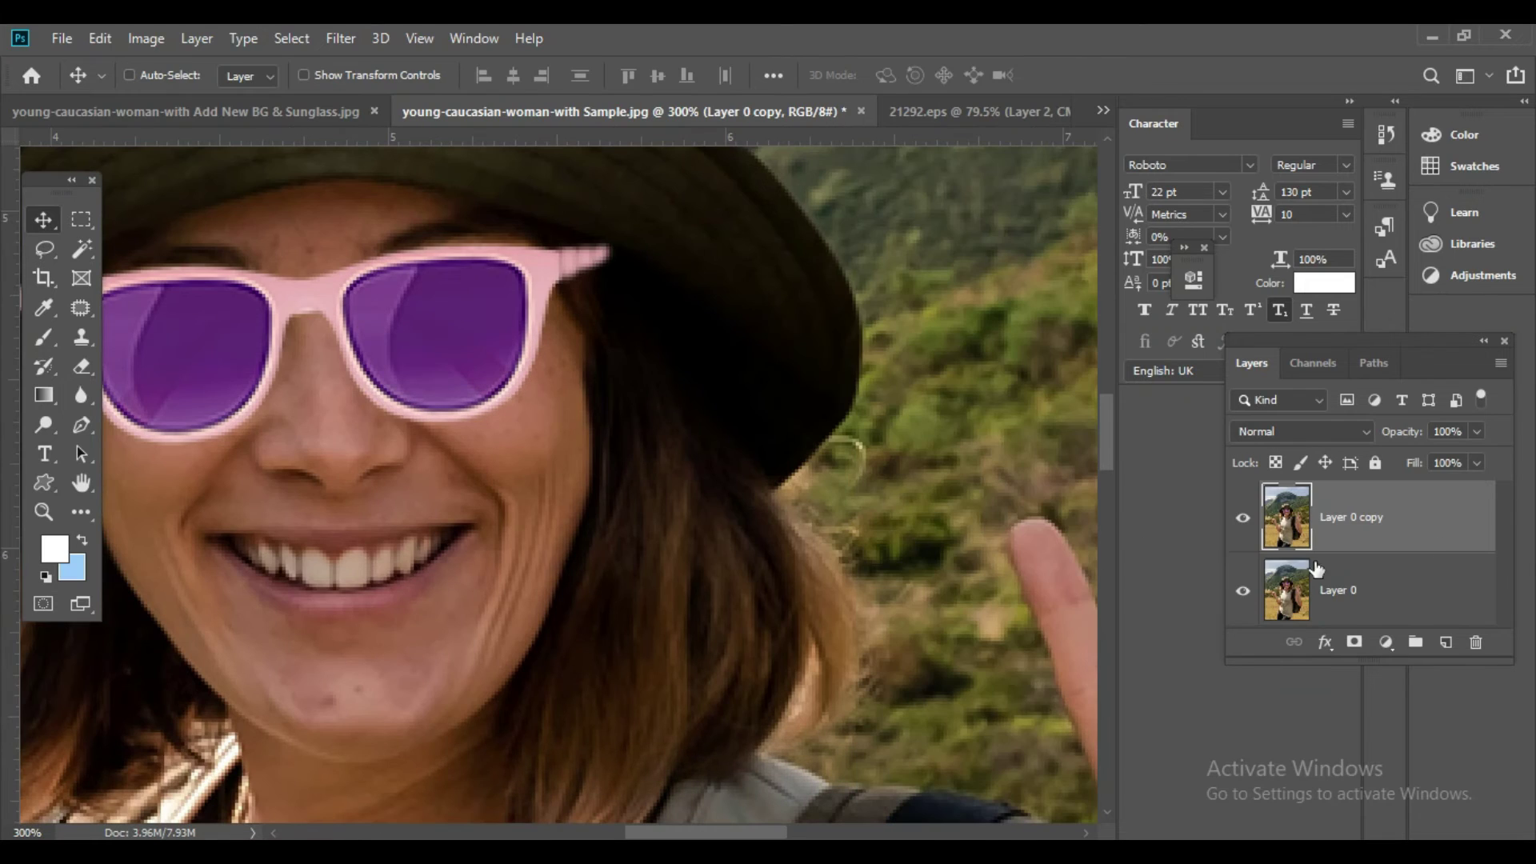
{"action": "key", "text": "l"}
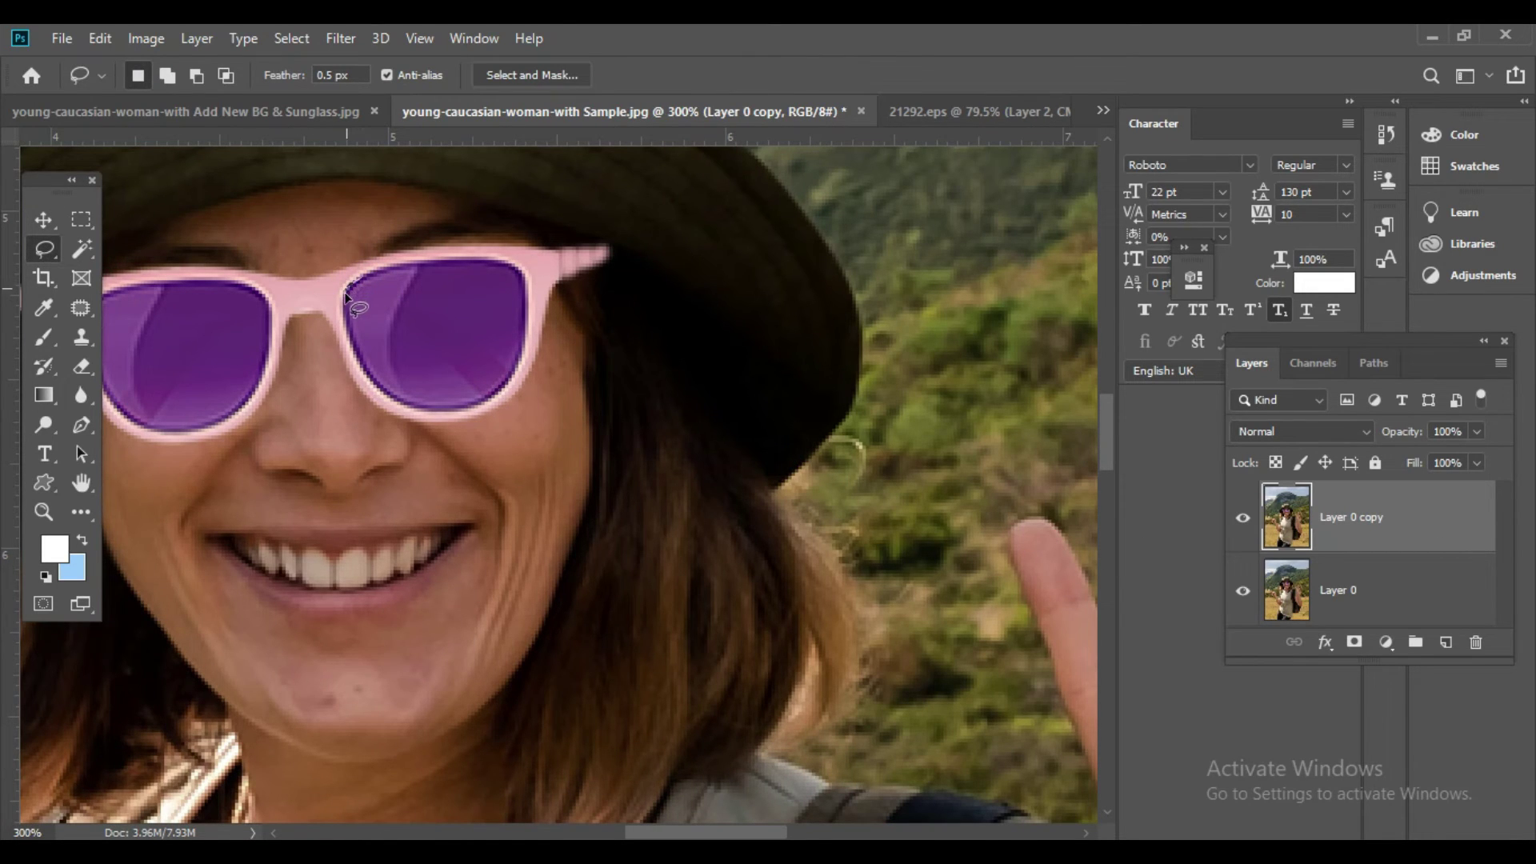
{"action": "left_click_drag", "start_coordinate": [352, 343], "coordinate": [365, 381]}
{"action": "left_click_drag", "start_coordinate": [535, 330], "coordinate": [361, 276]}
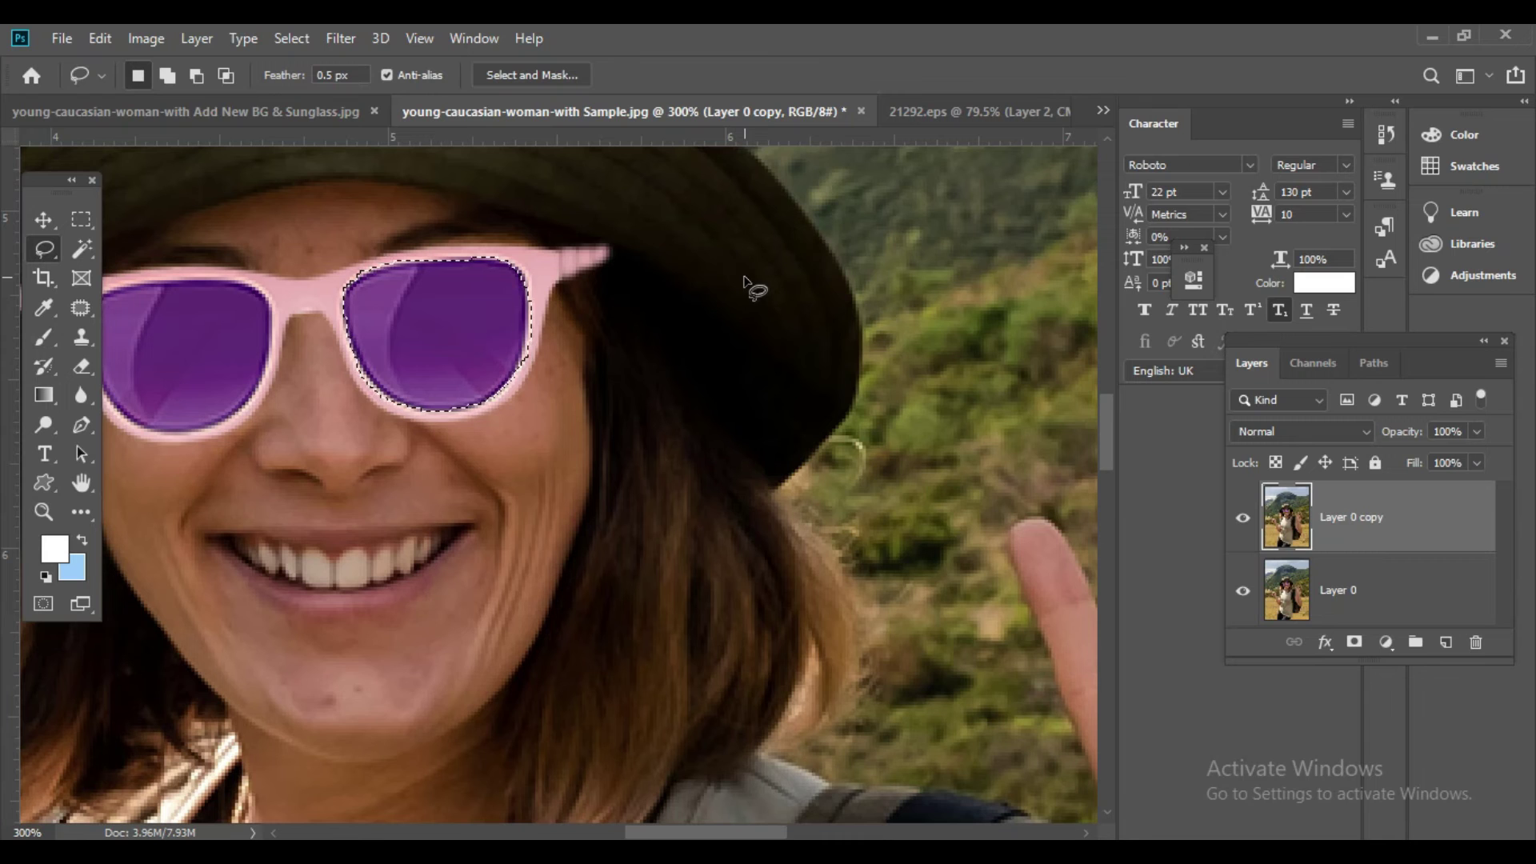
{"action": "left_click", "coordinate": [530, 285], "text": "alt"}
{"action": "left_click_drag", "start_coordinate": [529, 286], "coordinate": [578, 328]}
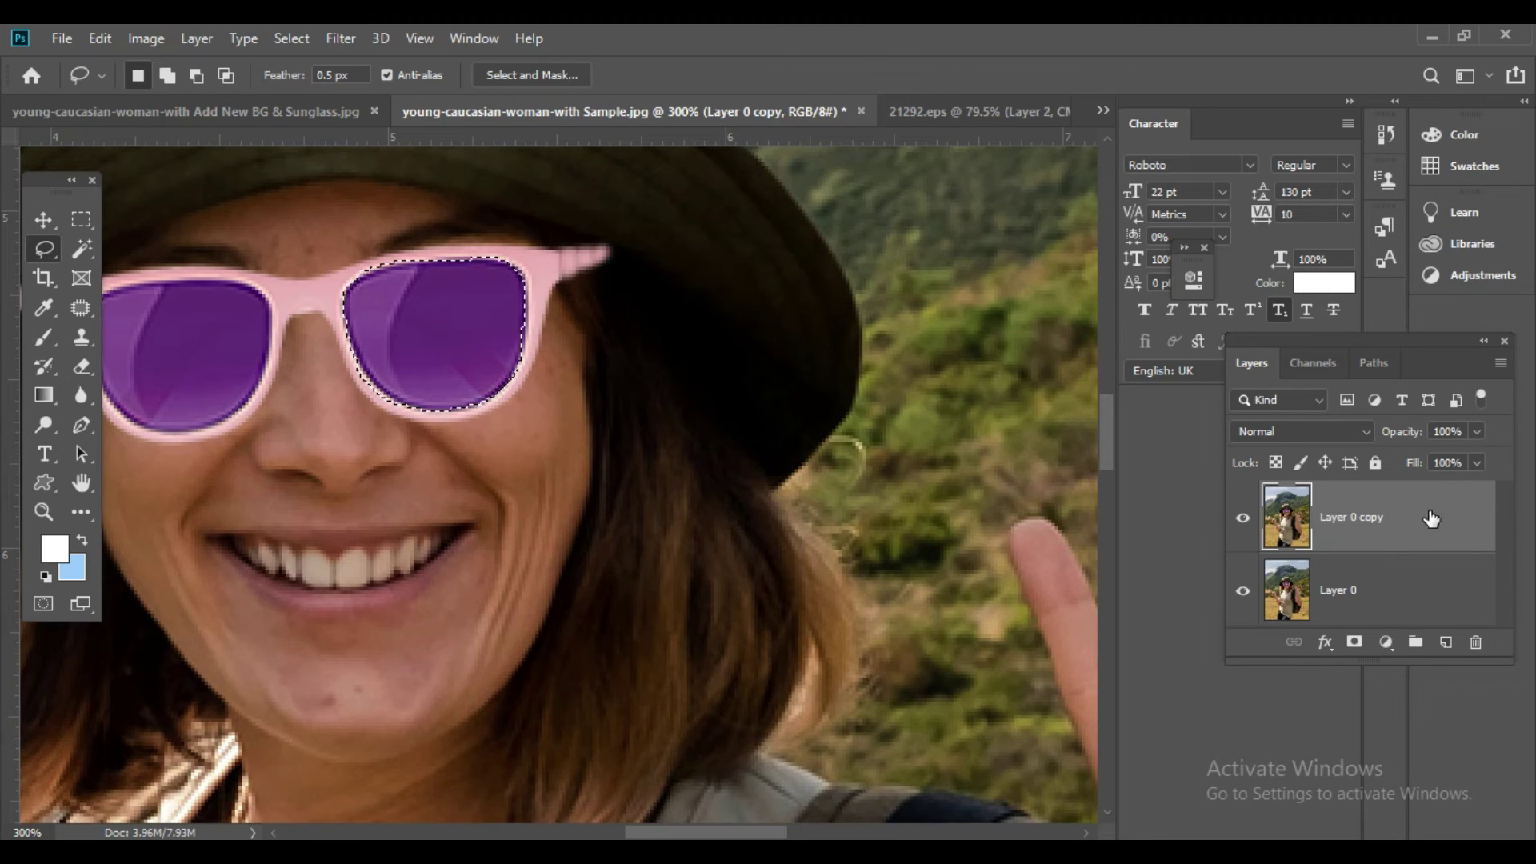
{"action": "key", "text": "ctrl+BackSpace"}
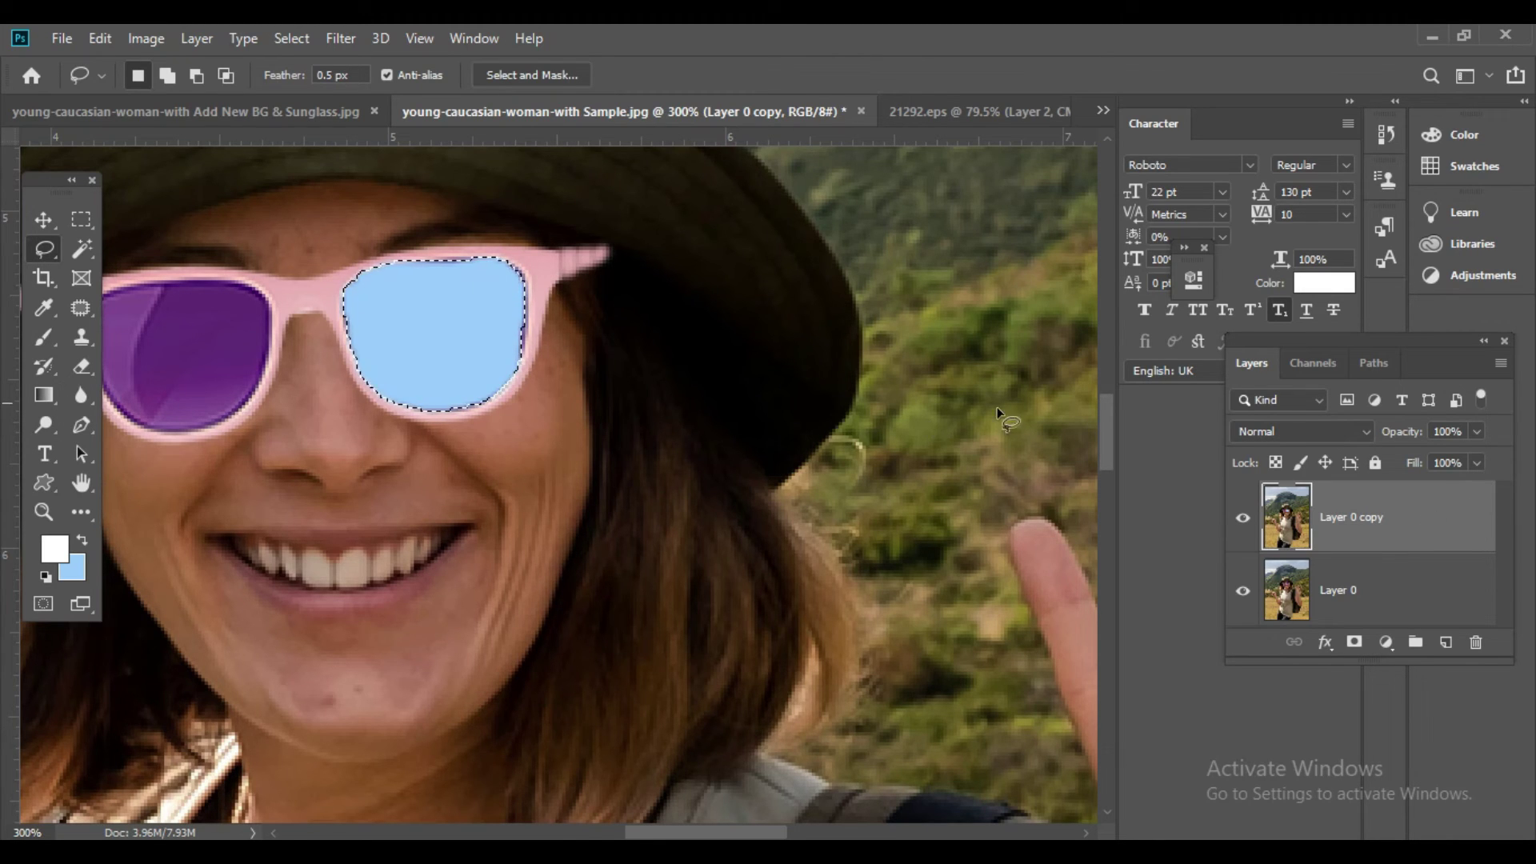
Lower Layer 0 copy's opacity to 38%, toggling its visibility to compare.
{"action": "left_click", "coordinate": [1477, 432]}
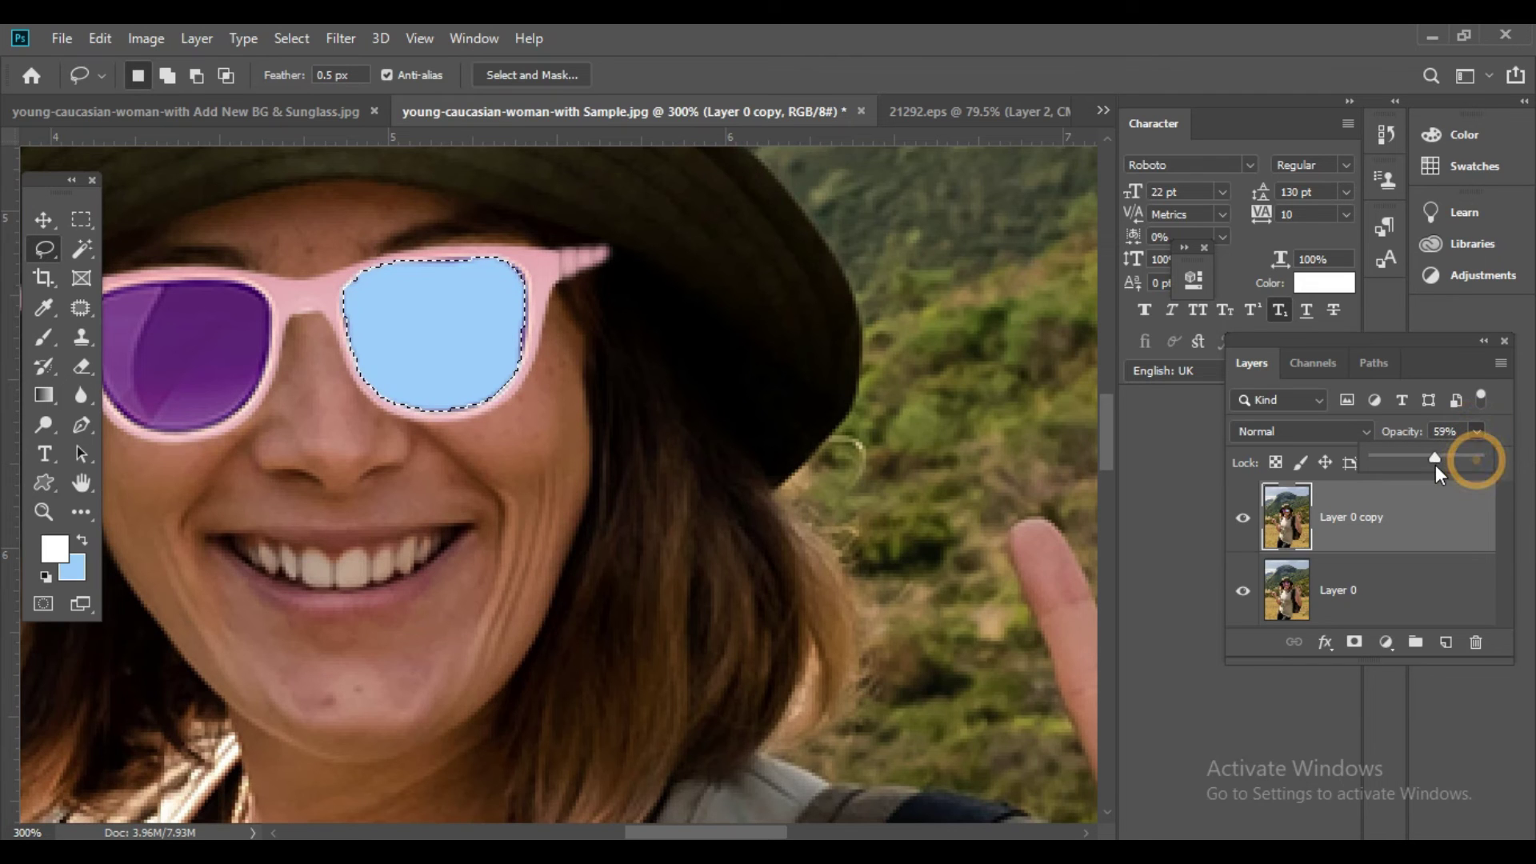
{"action": "left_click_drag", "start_coordinate": [1445, 466], "coordinate": [1412, 477]}
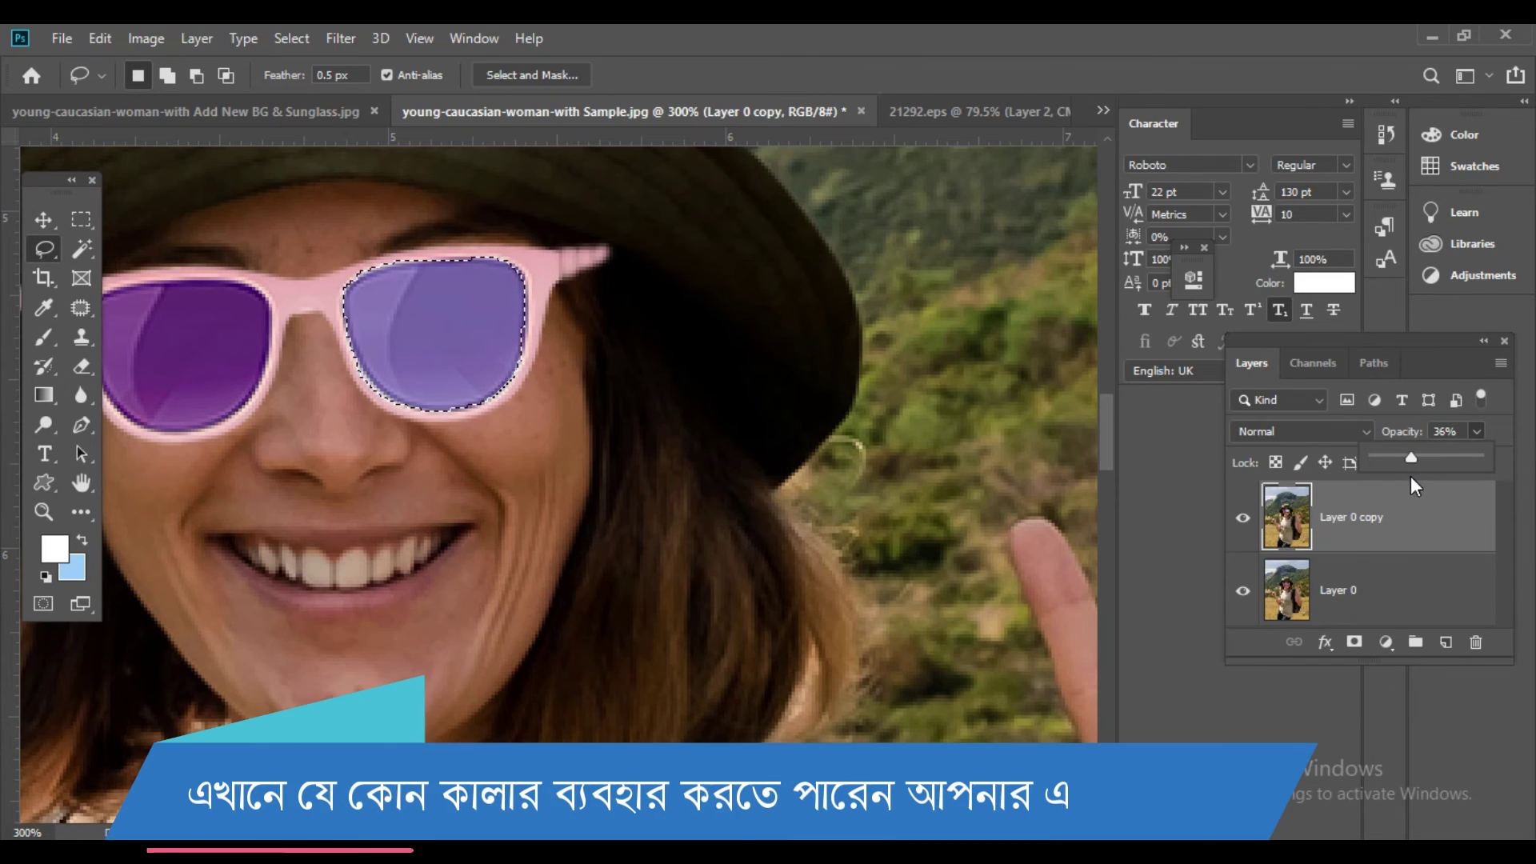
{"action": "left_click", "coordinate": [1243, 519]}
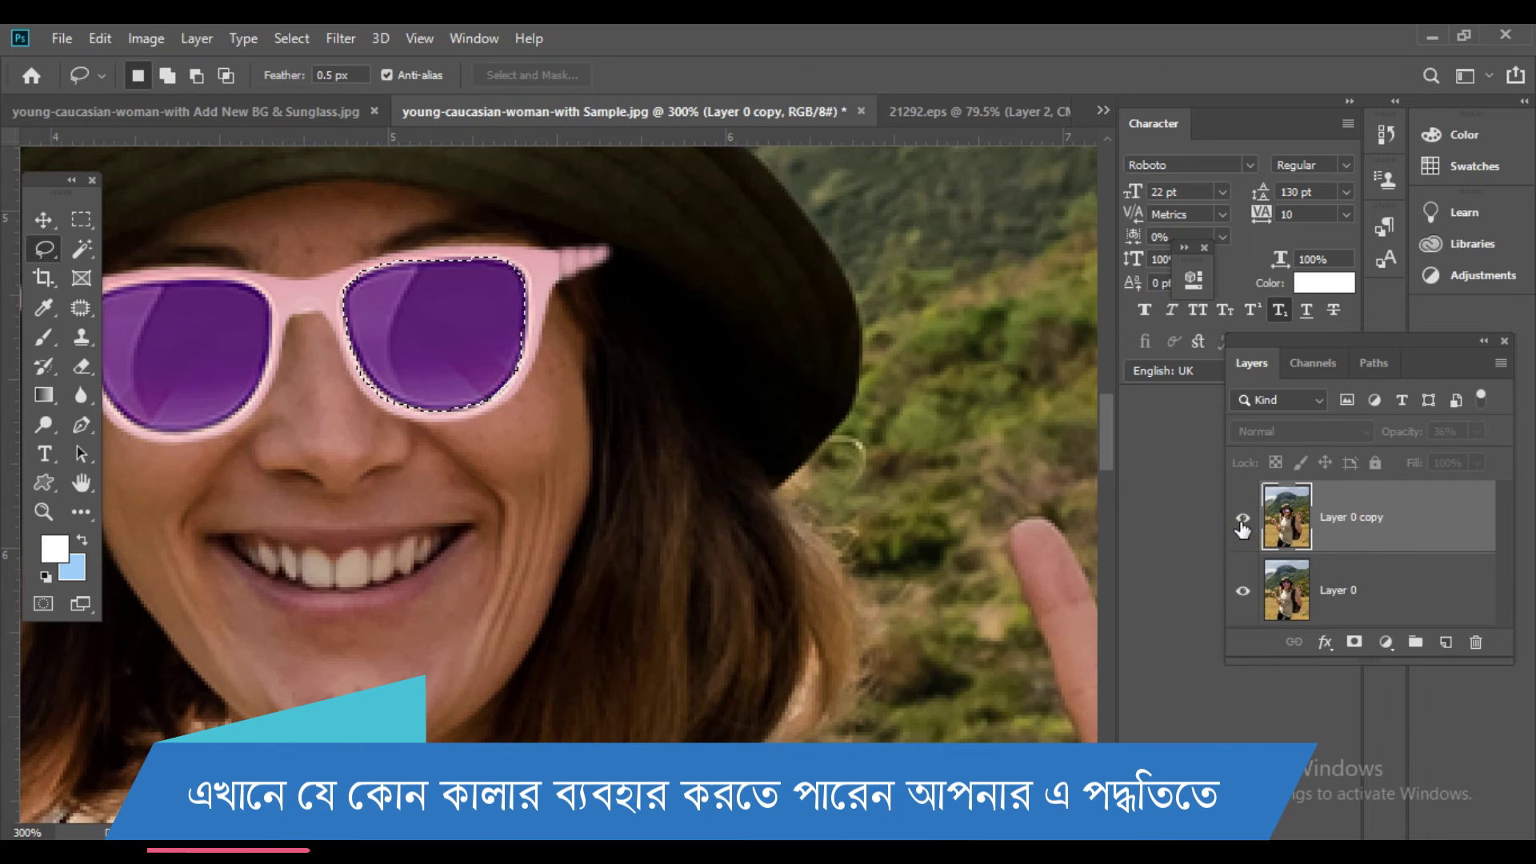
{"action": "left_click", "coordinate": [1243, 522]}
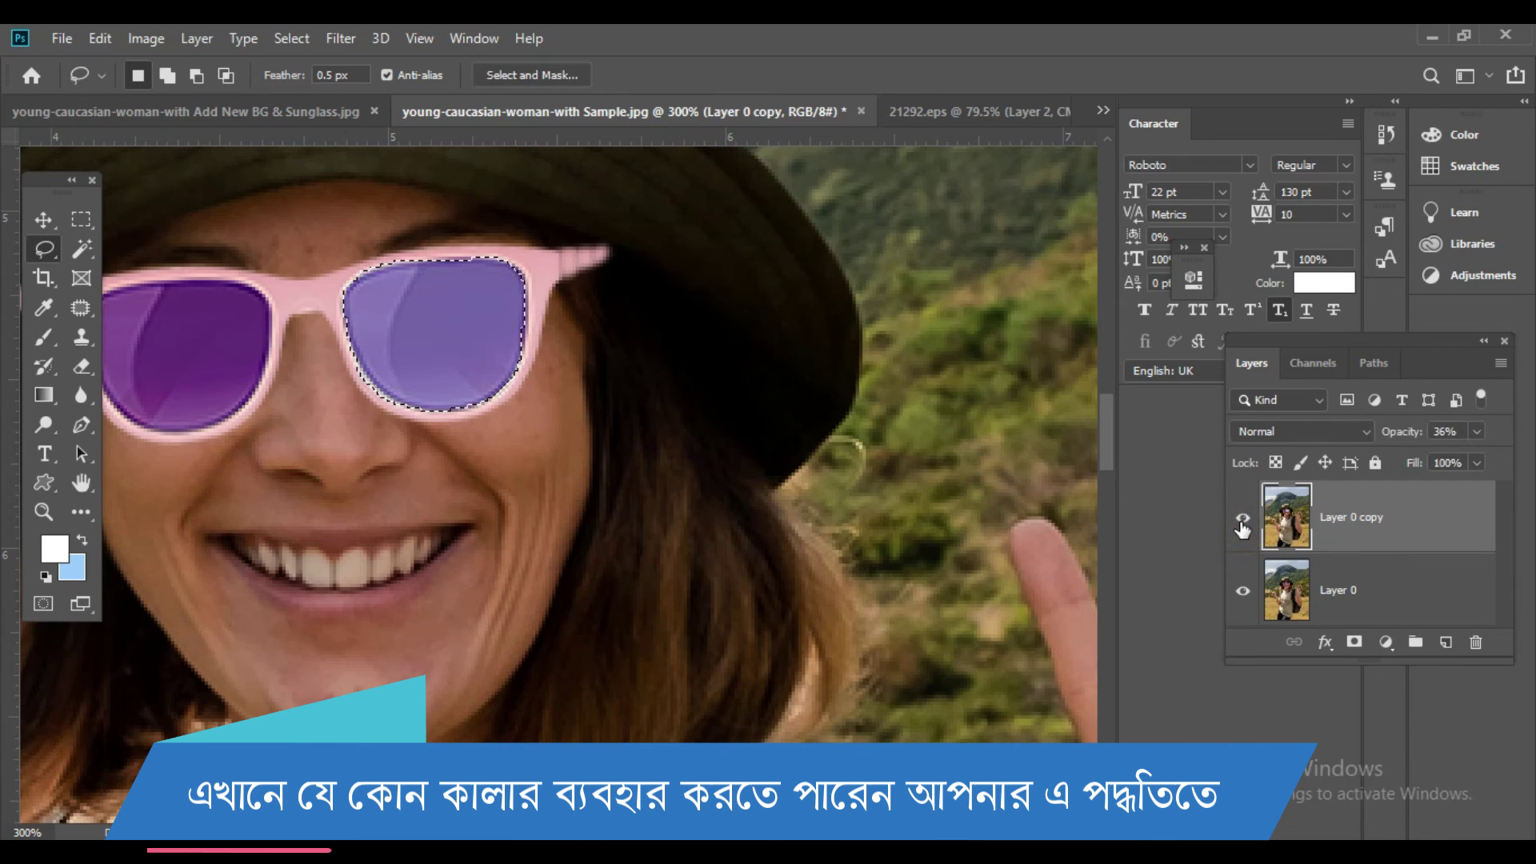
{"action": "left_click", "coordinate": [1478, 432]}
{"action": "mouse_move", "coordinate": [1431, 458]}
{"action": "left_mouse_down"}
{"action": "mouse_move", "coordinate": [1410, 457]}
{"action": "mouse_move", "coordinate": [1435, 465]}
{"action": "left_mouse_up"}
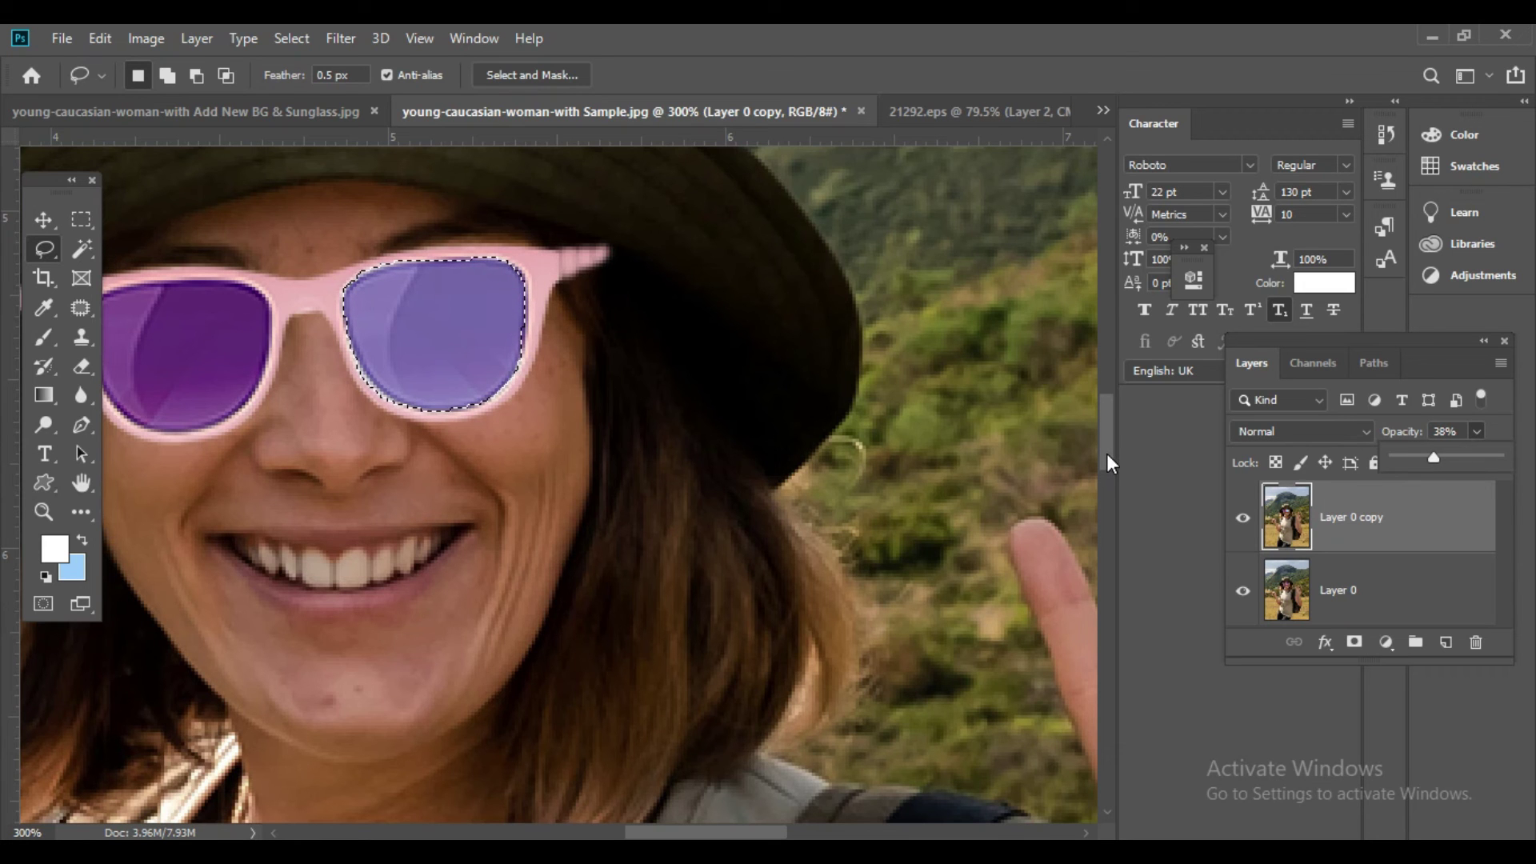
{"action": "key", "text": "ctrl+minus"}
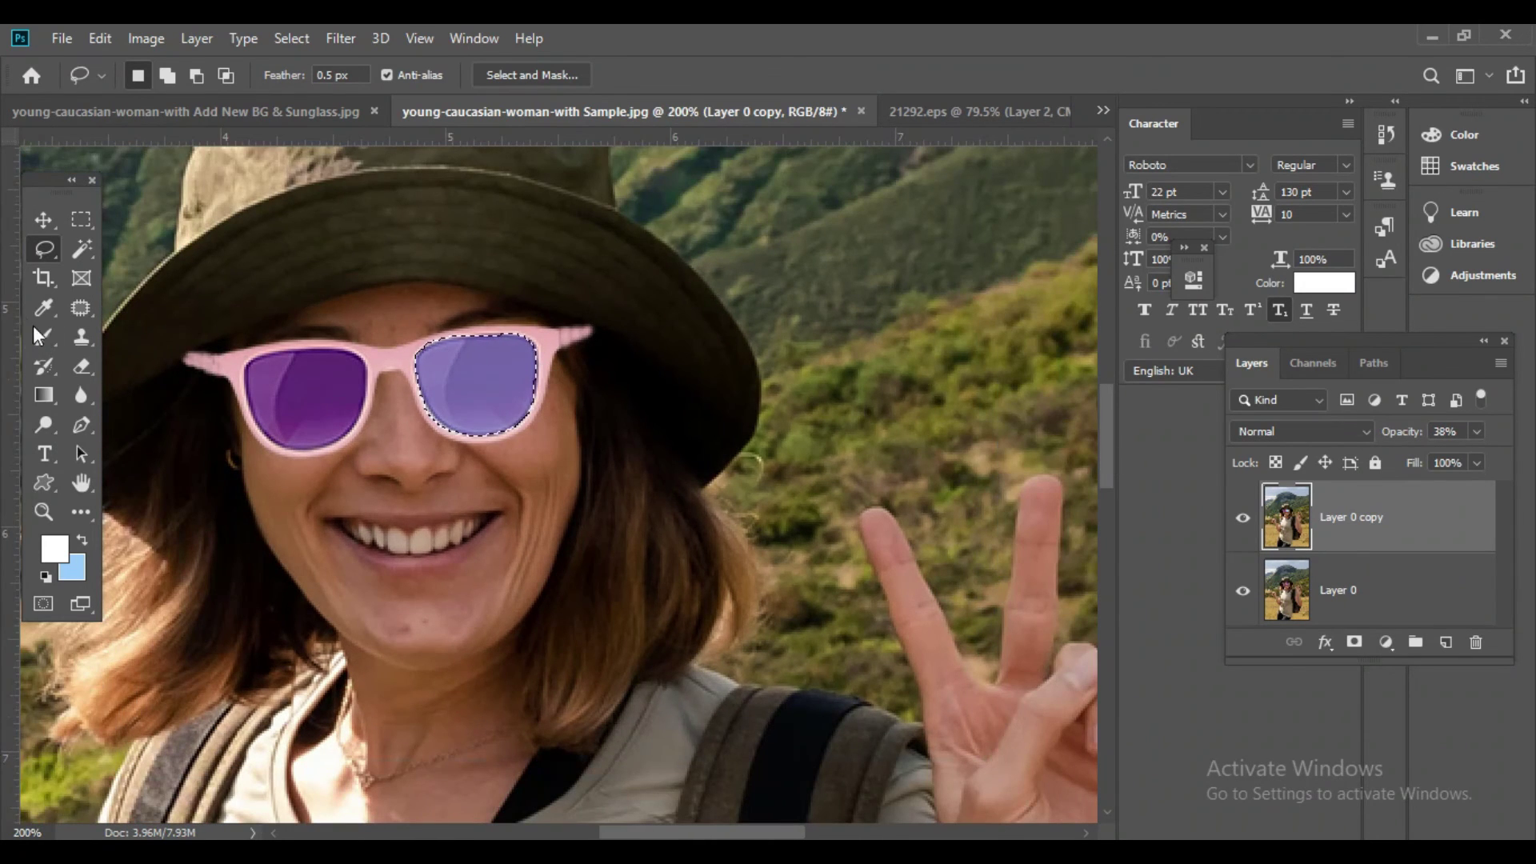
Move the lens tint onto the left lens, flip it horizontally and rotate it -1.7°.
{"action": "left_click", "coordinate": [43, 220]}
{"action": "left_click_drag", "start_coordinate": [498, 387], "coordinate": [329, 397]}
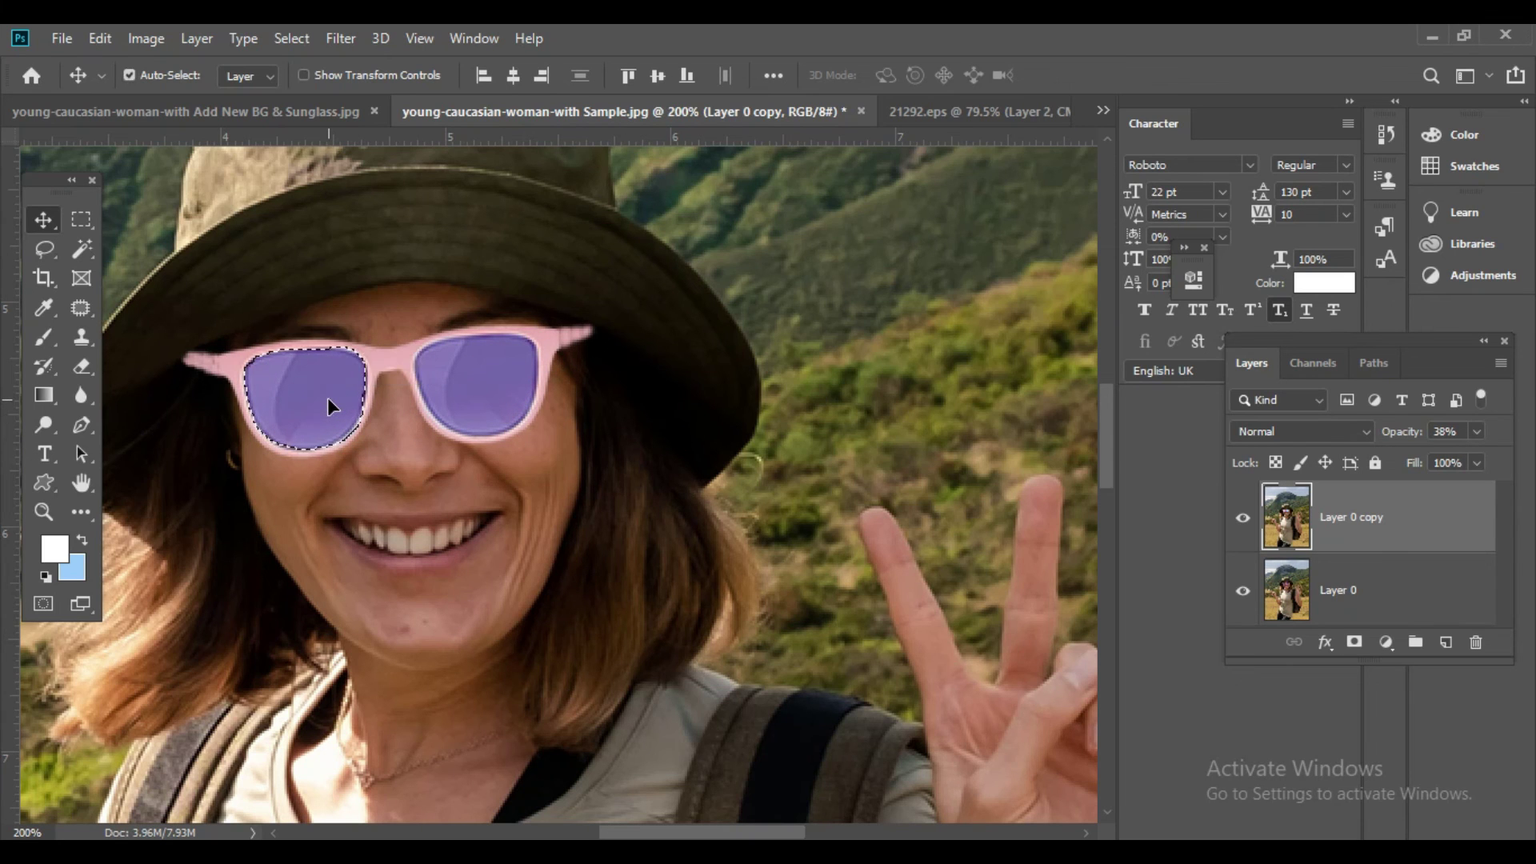
{"action": "key", "text": "ctrl+t"}
{"action": "right_click", "coordinate": [329, 395]}
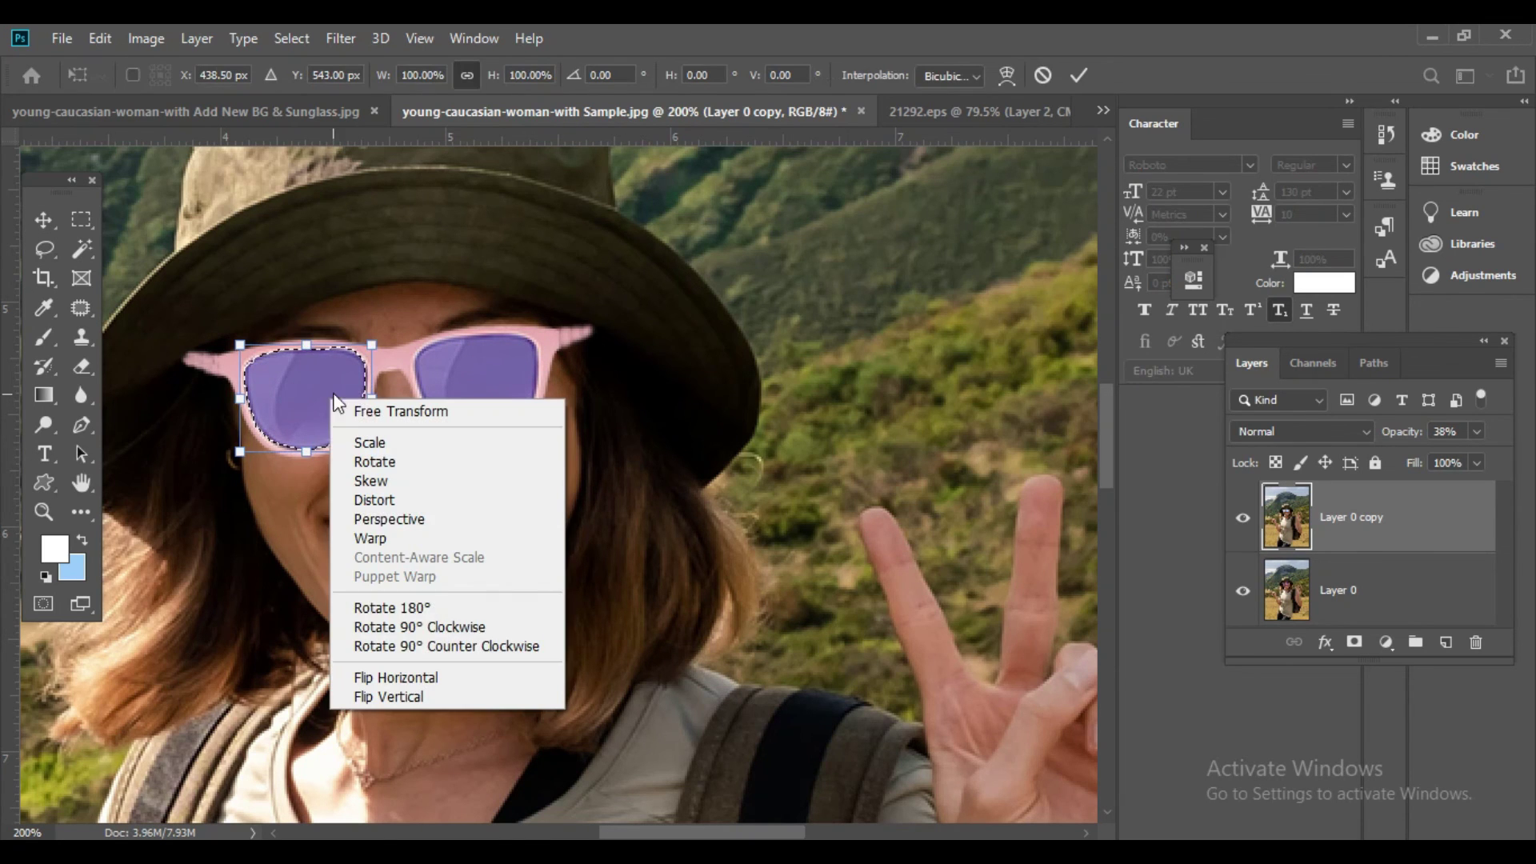
{"action": "left_click", "coordinate": [392, 677]}
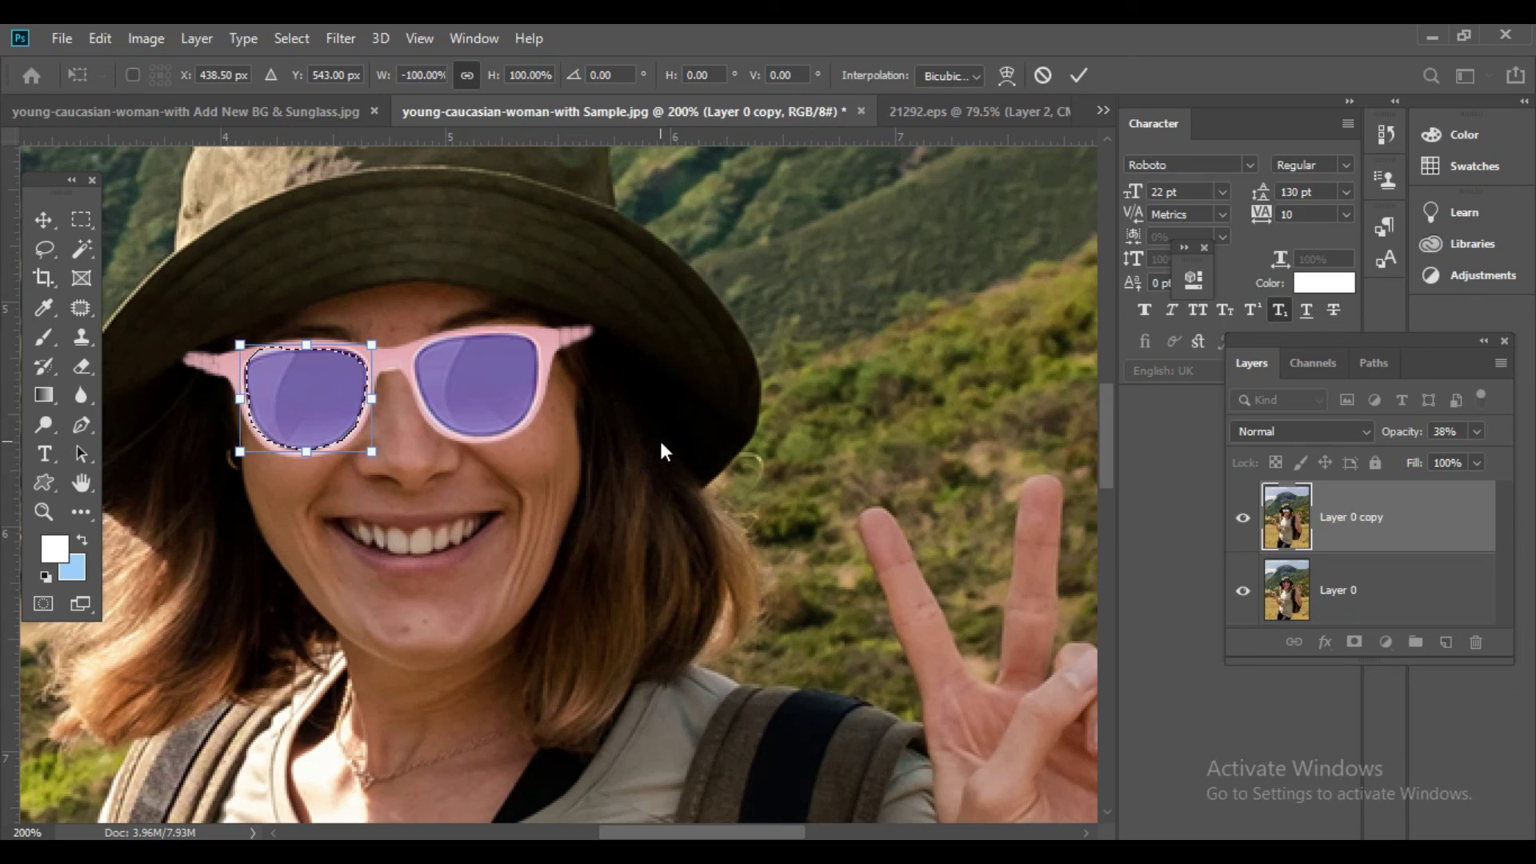
{"action": "left_click_drag", "start_coordinate": [405, 318], "coordinate": [412, 325]}
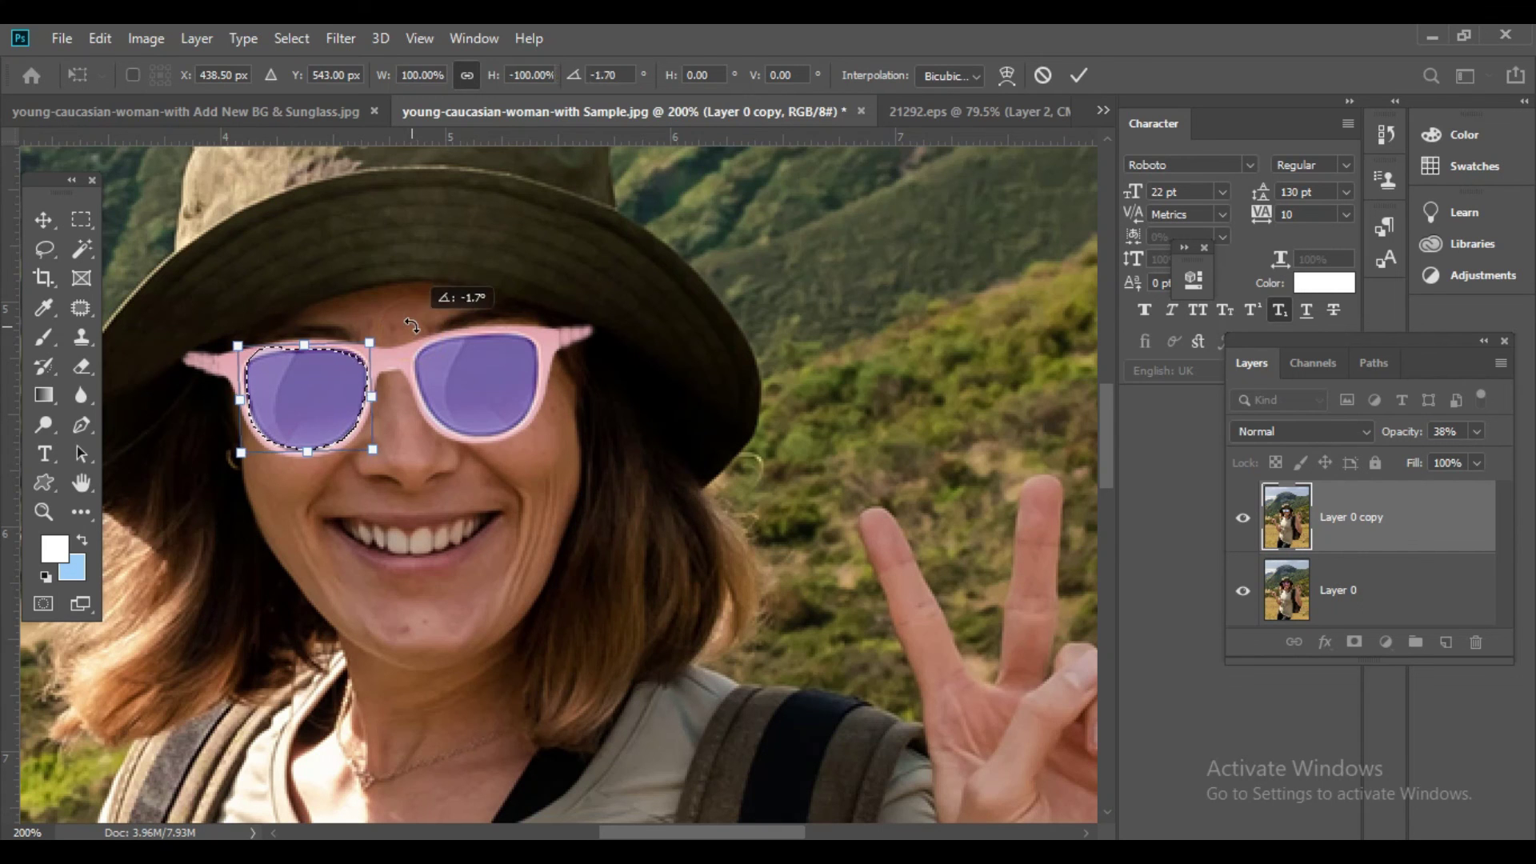
{"action": "key", "text": "Return"}
{"action": "key", "text": "ctrl+0"}
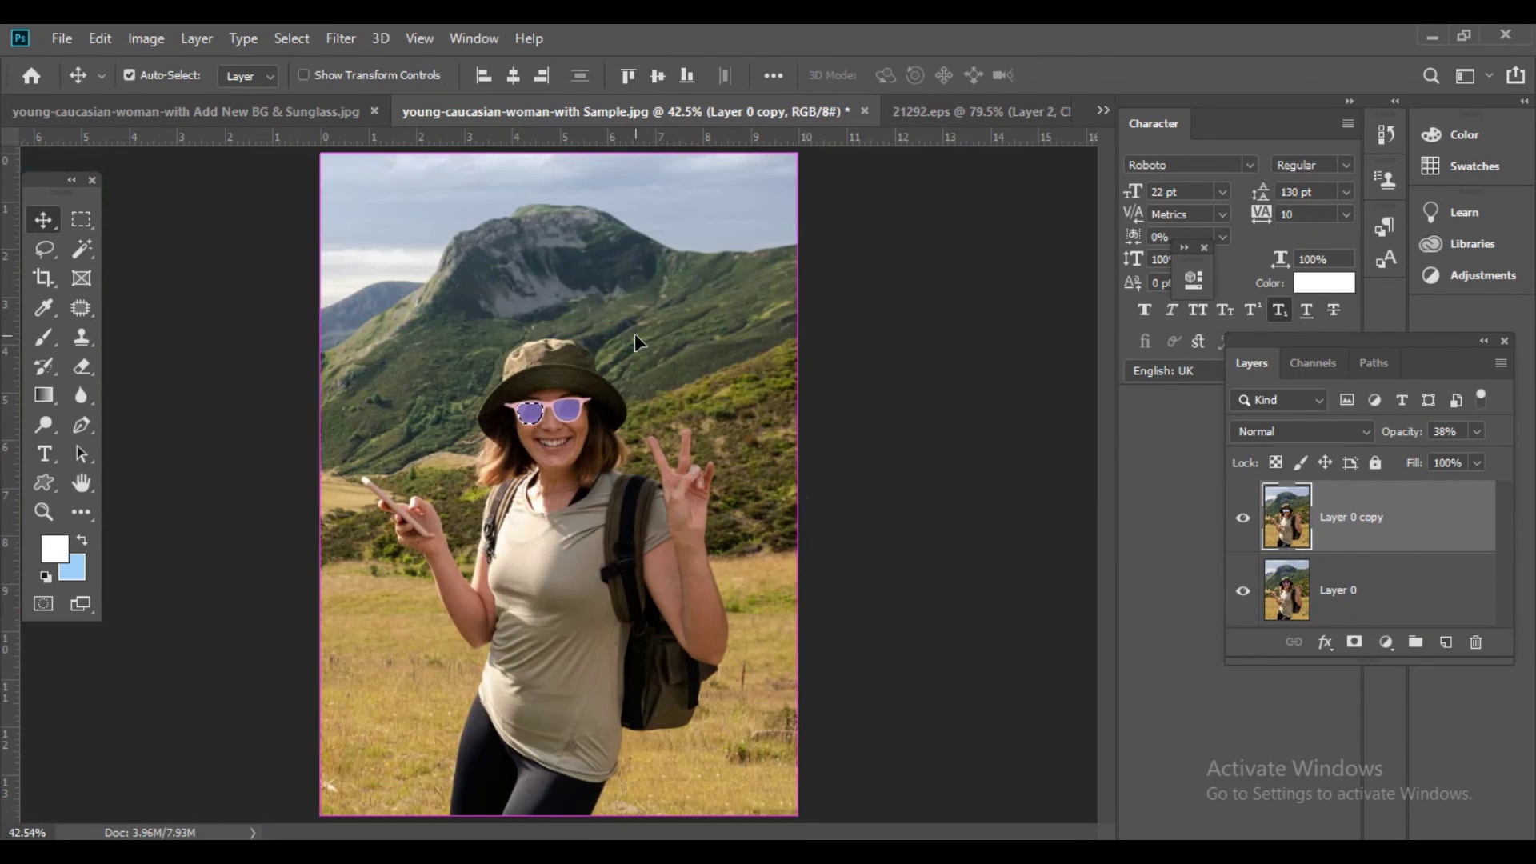
{"action": "left_click", "coordinate": [619, 440]}
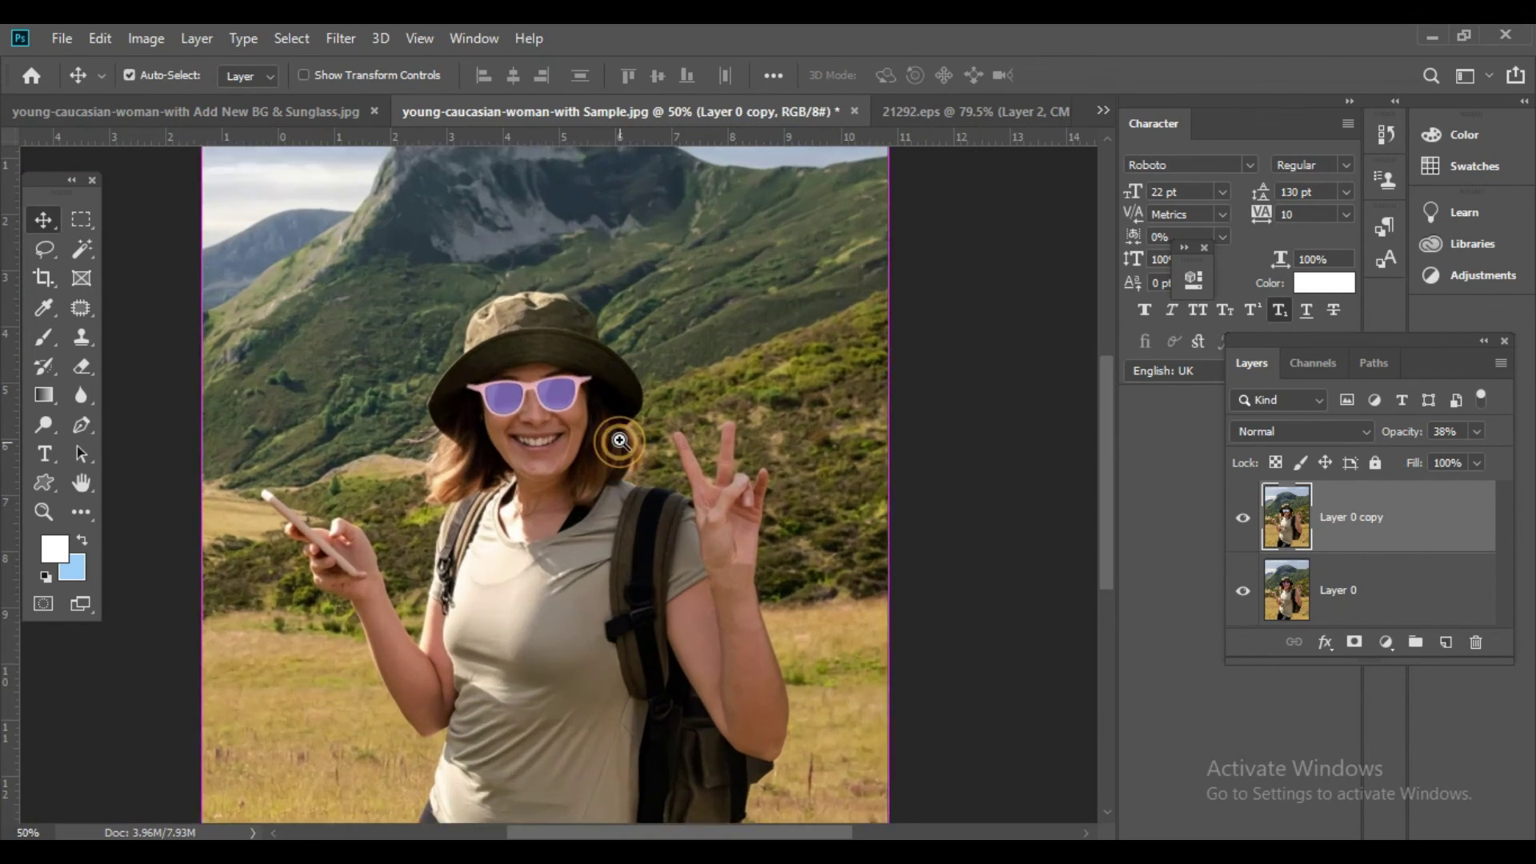
{"action": "left_click", "coordinate": [620, 440]}
{"action": "left_click", "coordinate": [1244, 520]}
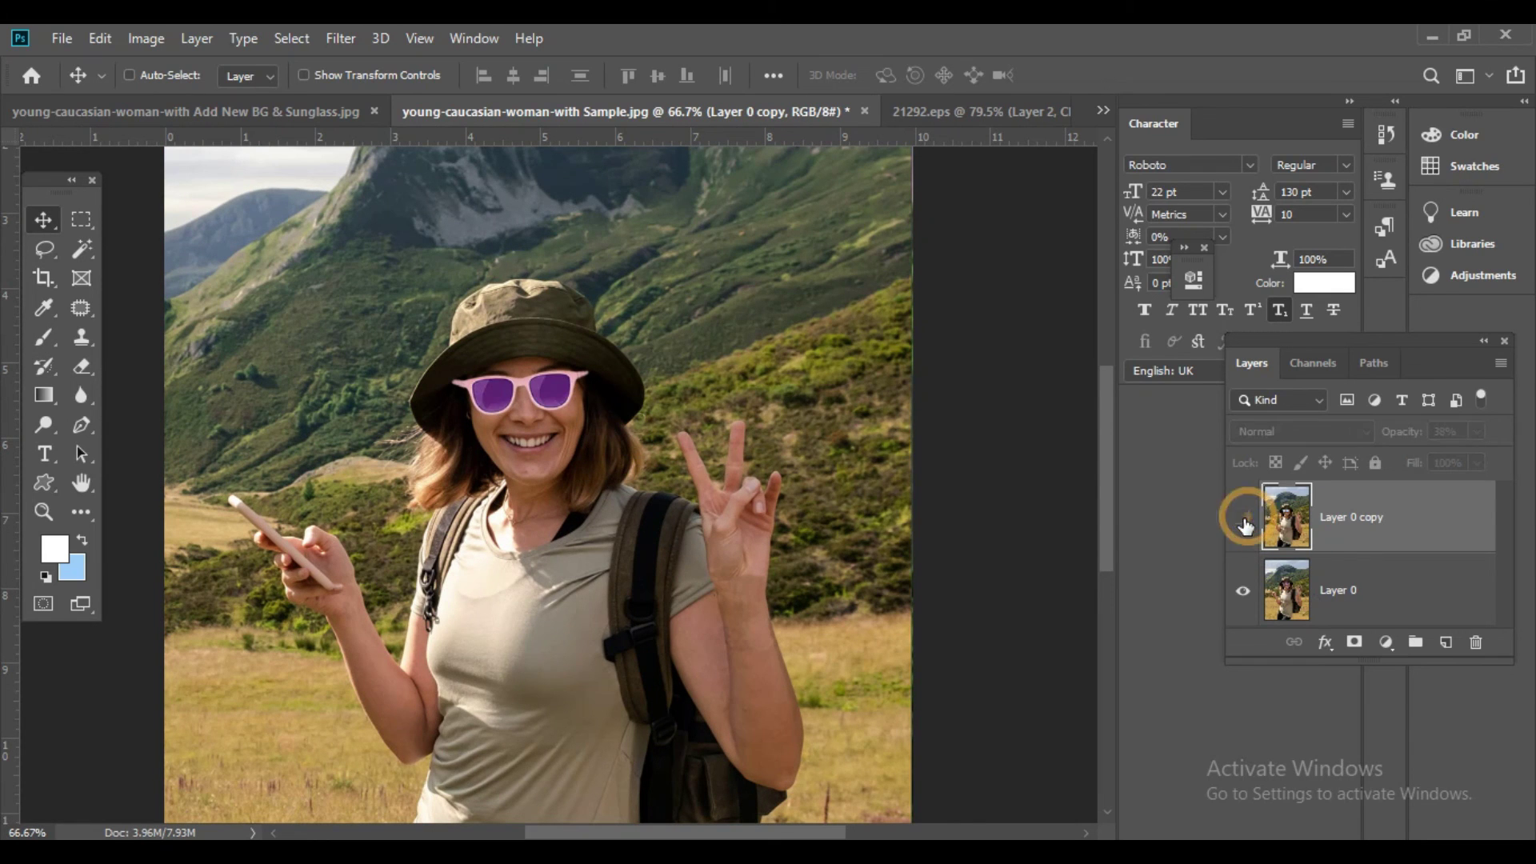
{"action": "left_click", "coordinate": [1244, 520]}
{"action": "left_click", "coordinate": [1244, 520]}
{"action": "key", "text": "ctrl+minus"}
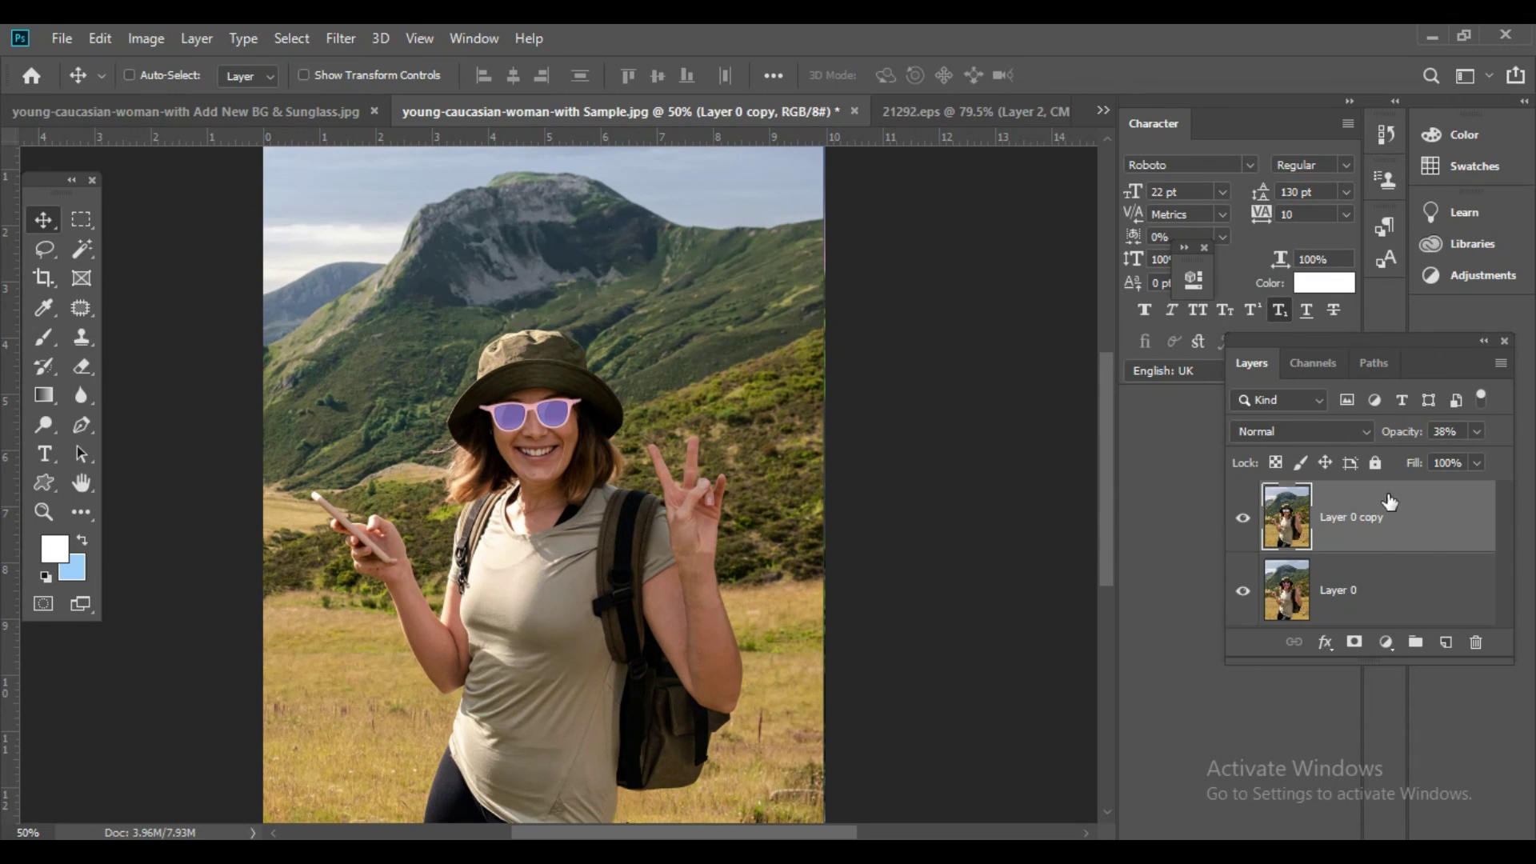
{"action": "key", "text": "ctrl+minus"}
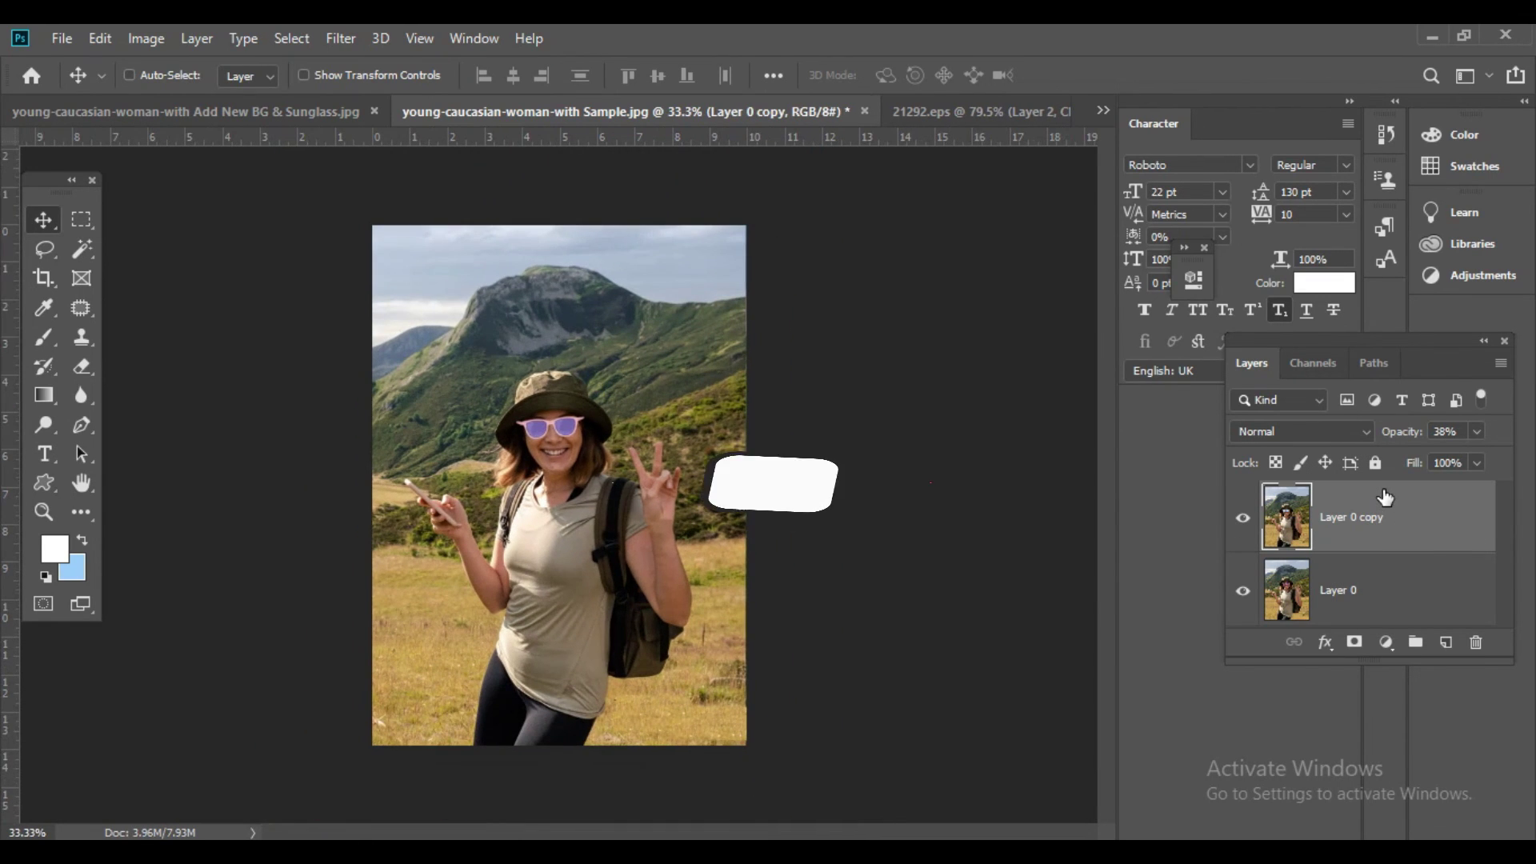